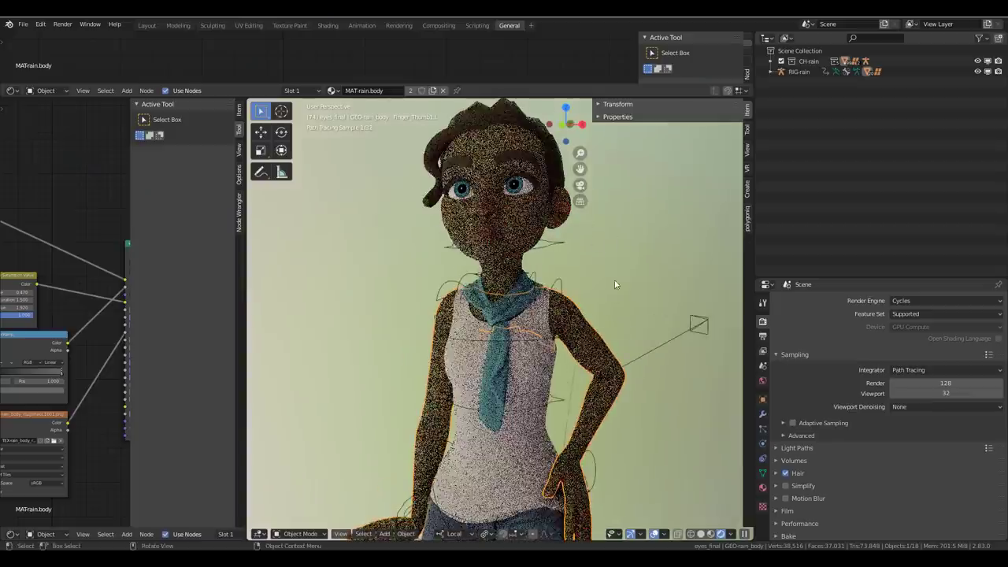
pyautogui.moveTo(596, 378); pyautogui.dragTo(551, 375, button='middle')
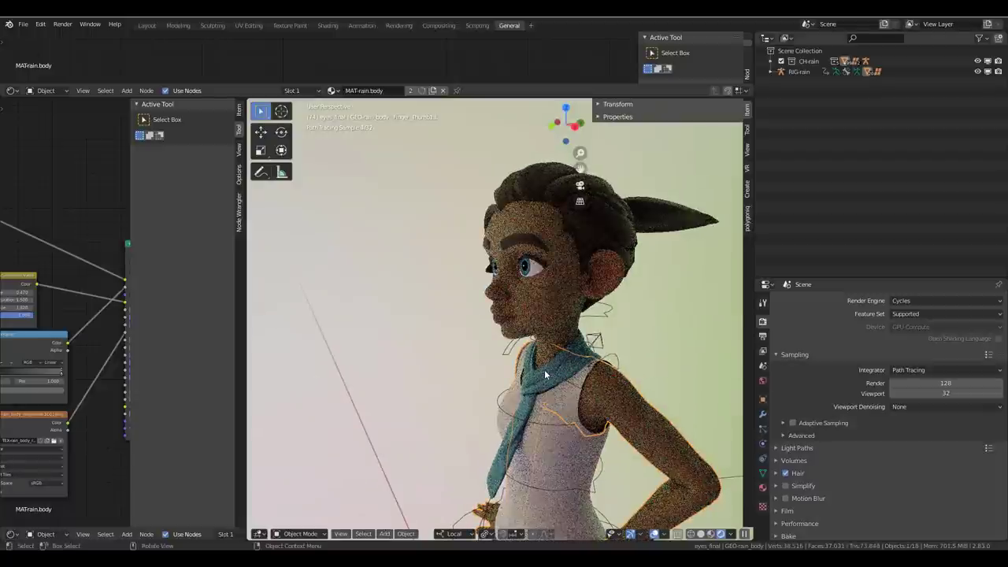
pyautogui.scroll(2, 544, 369)
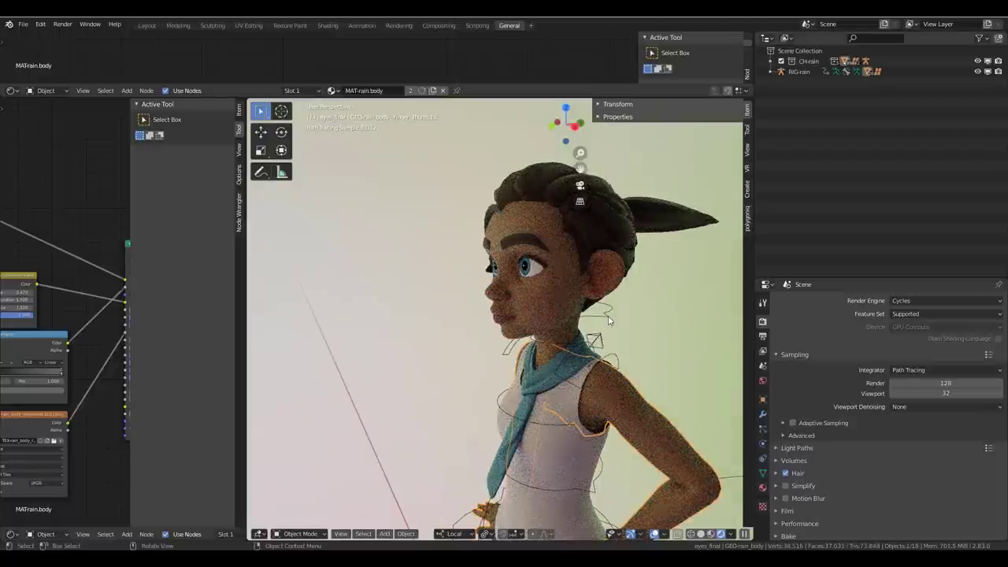
pyautogui.scroll(3, 705, 379)
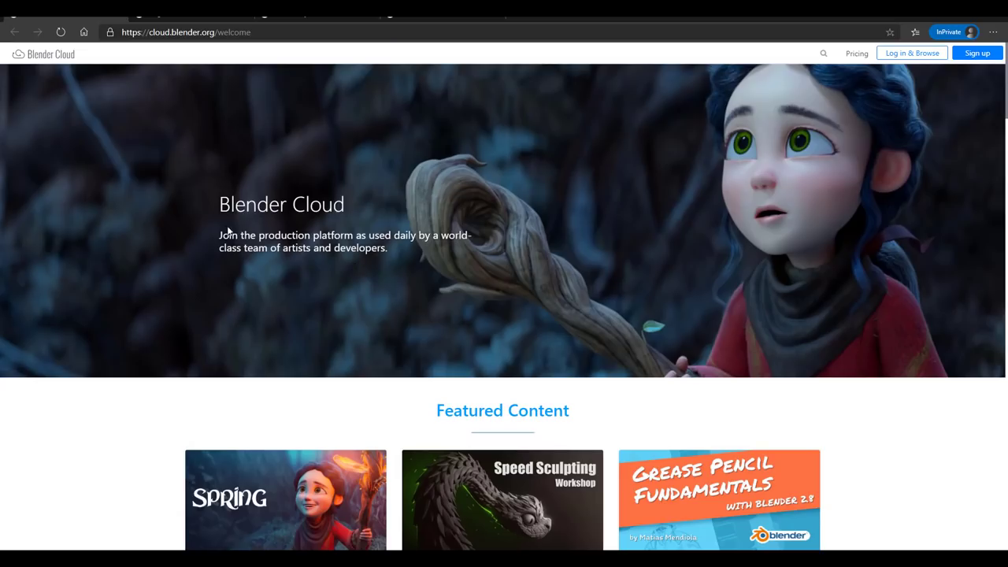
# - Look through the Blender Cloud welcome page in the browser, covering featured content, training, open movies, downloadable assets and subscription pricing
pyautogui.scroll(-7, 231, 231)
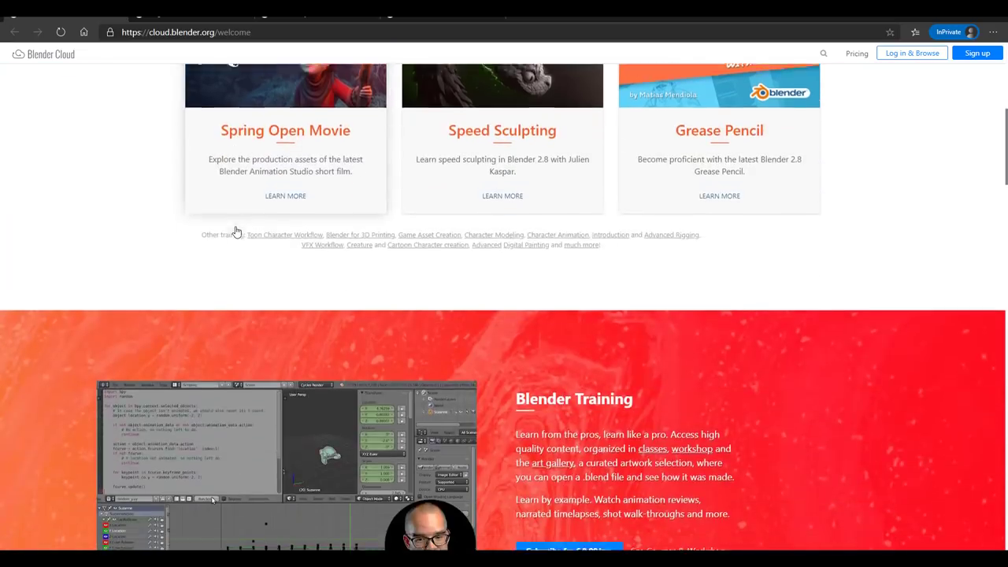
pyautogui.scroll(7, 236, 231)
pyautogui.scroll(-4, 325, 263)
pyautogui.scroll(-10, 325, 262)
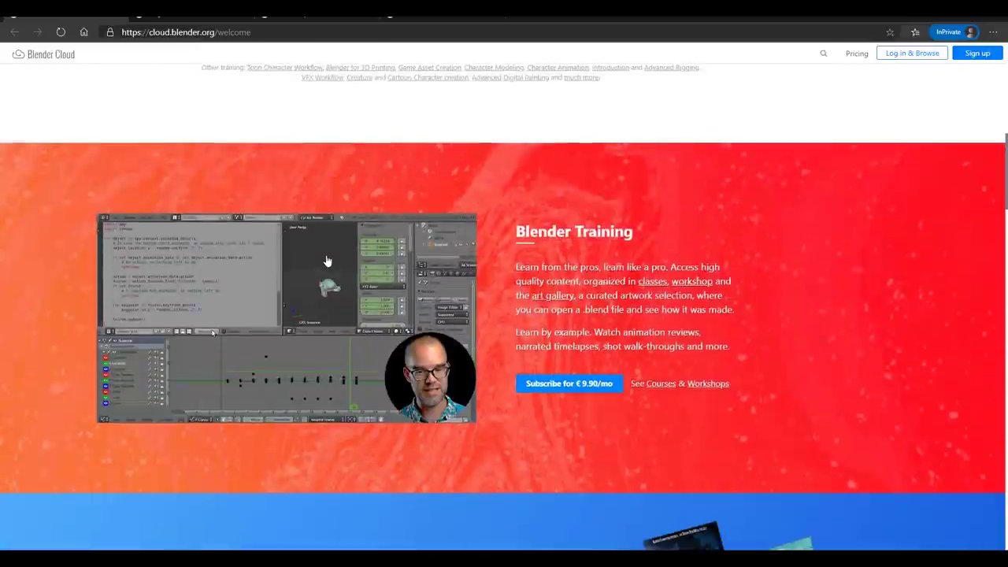
pyautogui.scroll(-7, 333, 259)
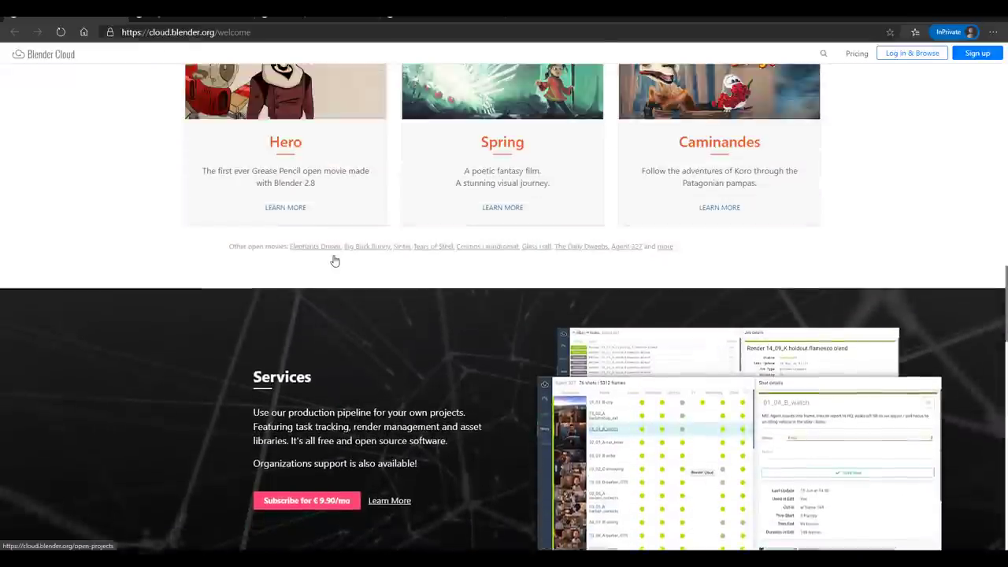
pyautogui.scroll(1, 432, 292)
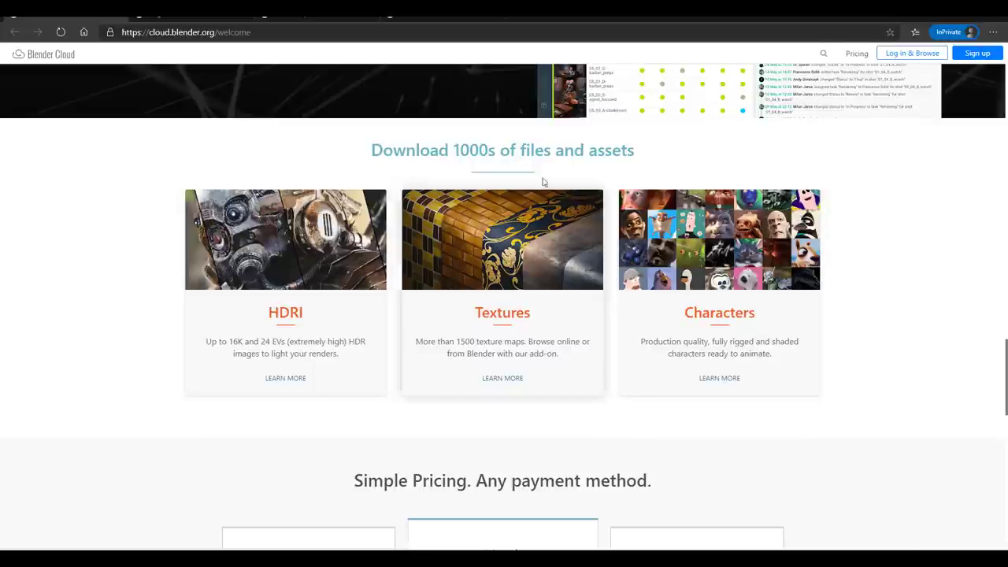
pyautogui.scroll(-1, 691, 206)
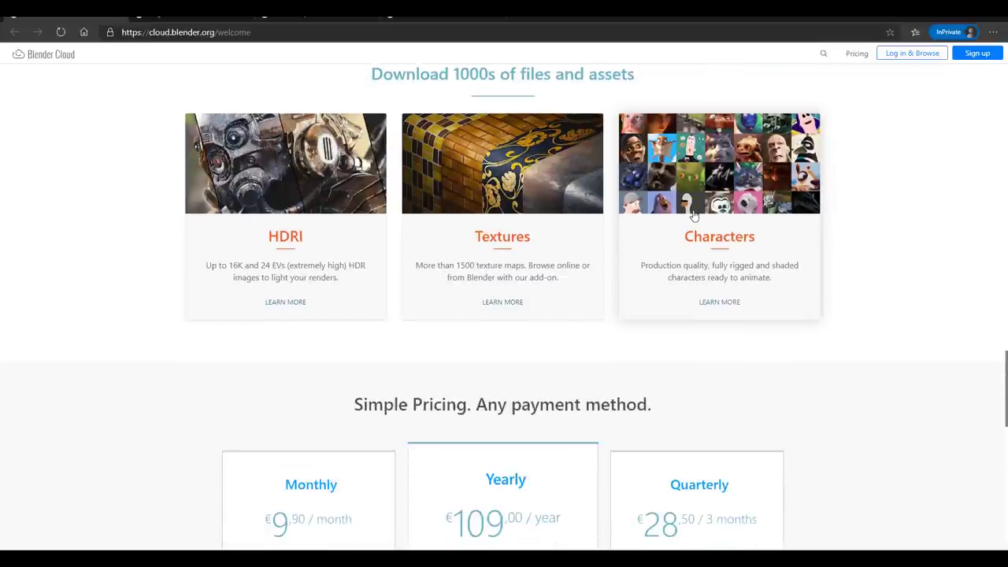
pyautogui.scroll(-3, 693, 214)
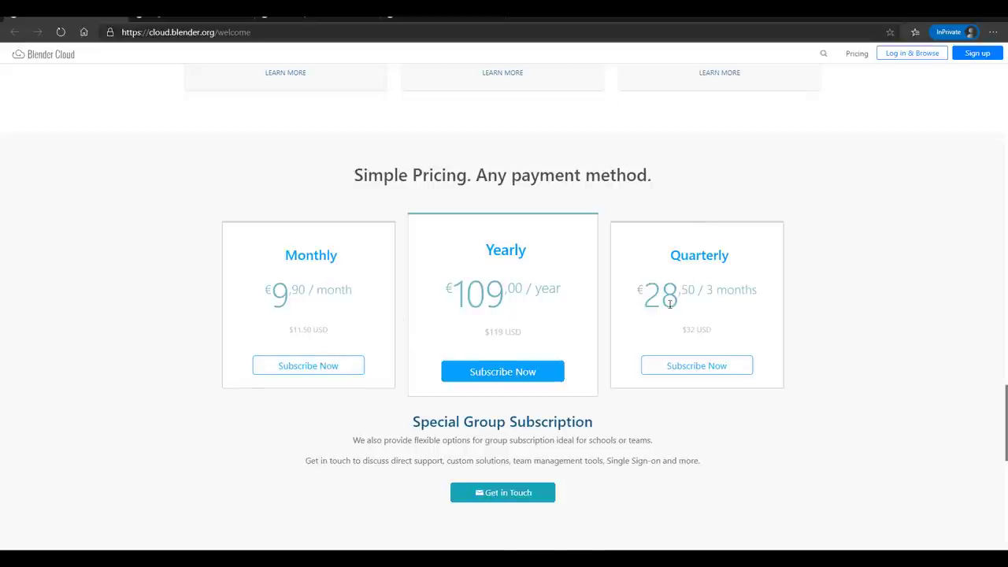
pyautogui.scroll(15, 646, 297)
pyautogui.scroll(6, 356, 207)
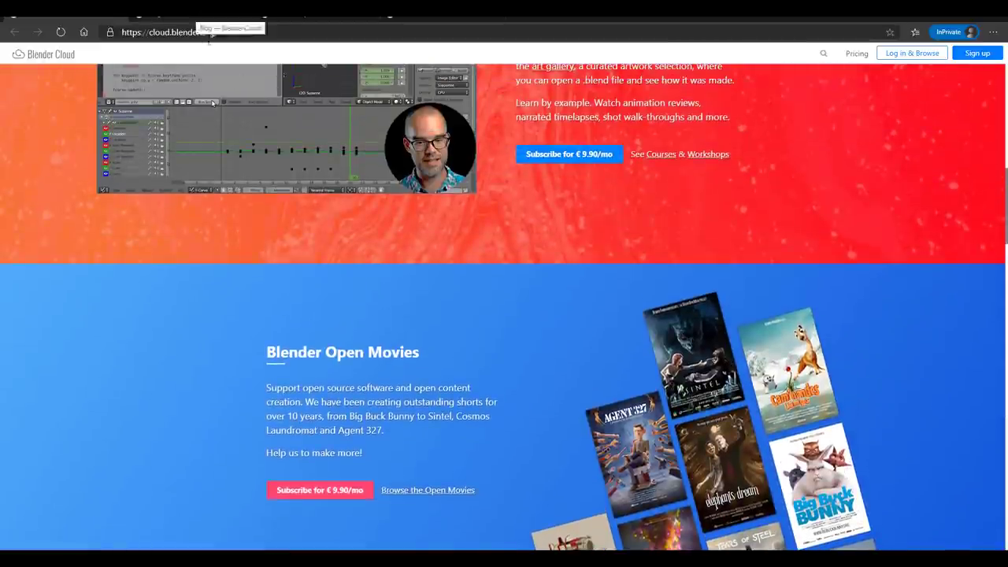
pyautogui.scroll(8, 519, 213)
pyautogui.scroll(2, 519, 217)
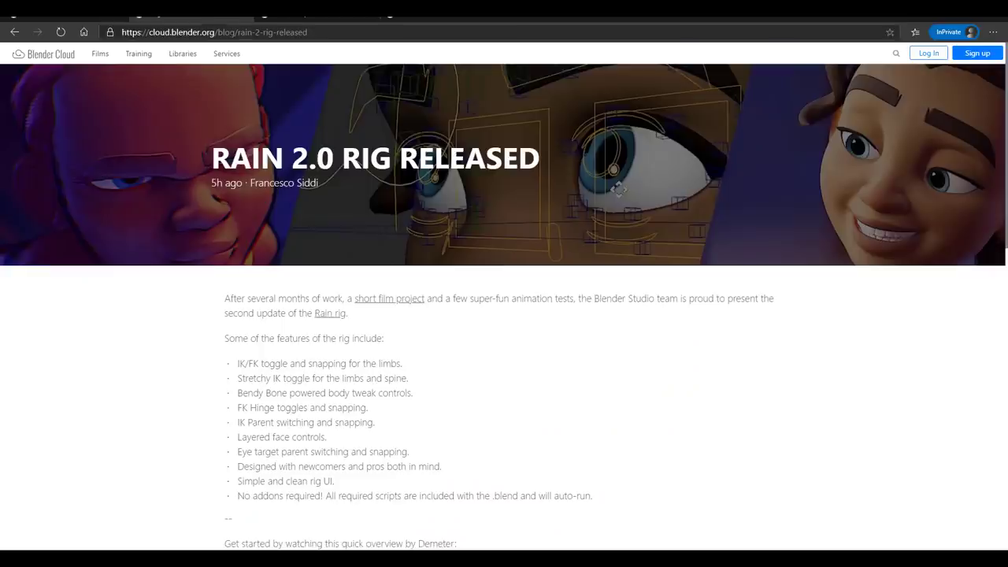
# - Open the Rain v1.0 page in the Blender Cloud characters library and look over its description and comments
pyautogui.click(427, 17)
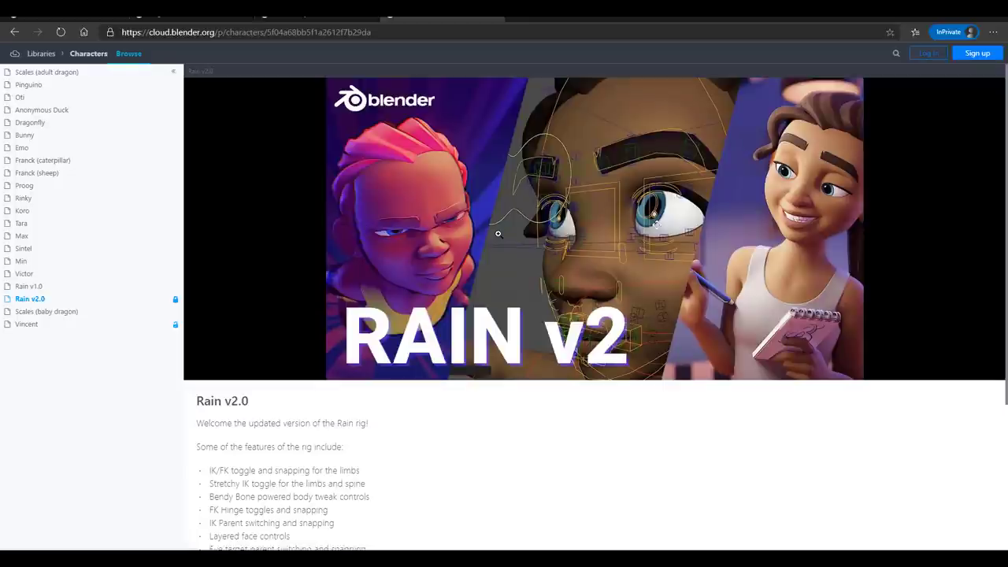
pyautogui.click(39, 287)
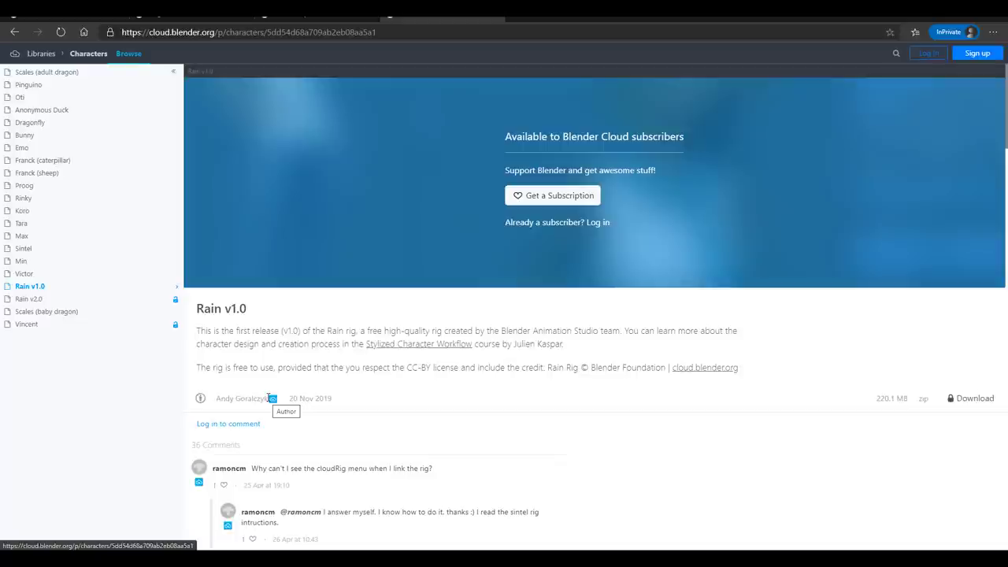
pyautogui.scroll(-4, 500, 346)
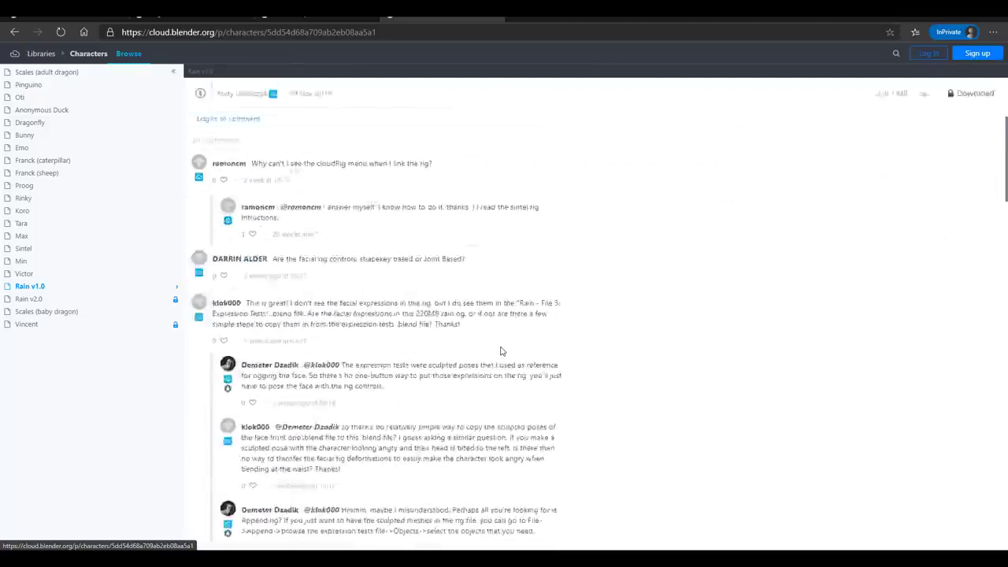
pyautogui.scroll(4, 431, 325)
# - Open the Rain v2.0 character page and review its feature list, licence terms and download option
pyautogui.click(35, 300)
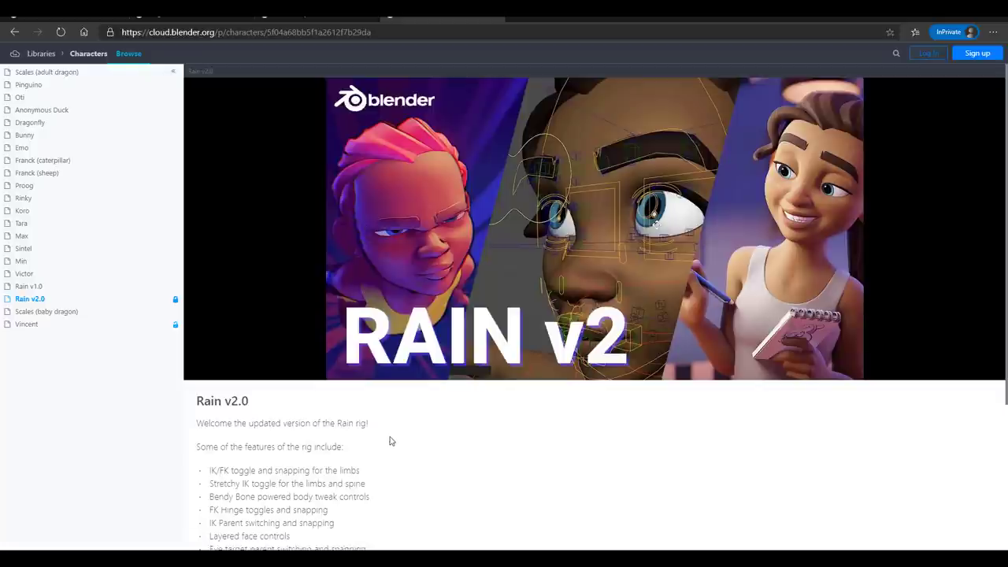
pyautogui.scroll(-1, 417, 415)
pyautogui.scroll(-2, 418, 415)
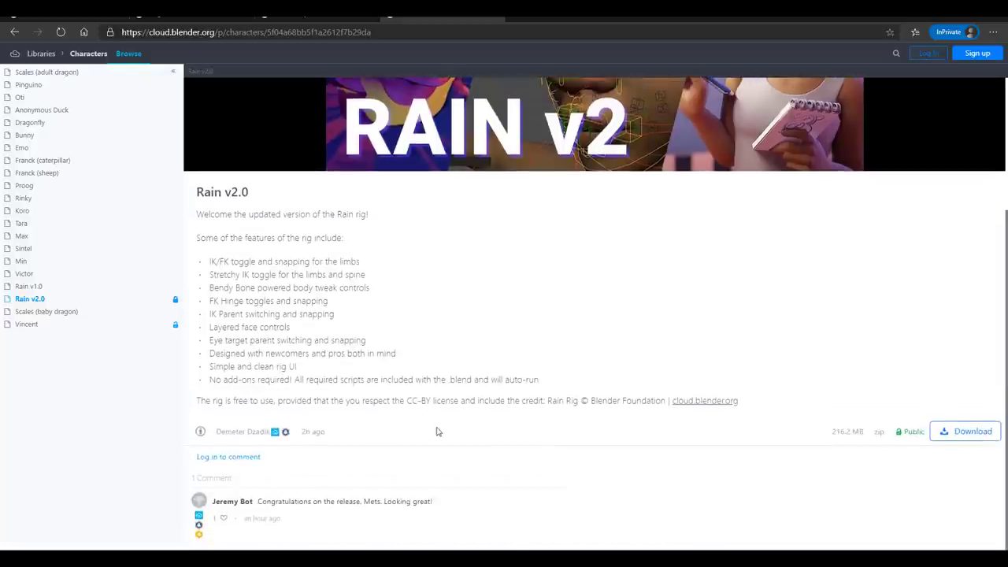
pyautogui.scroll(1, 441, 432)
pyautogui.scroll(-1, 441, 431)
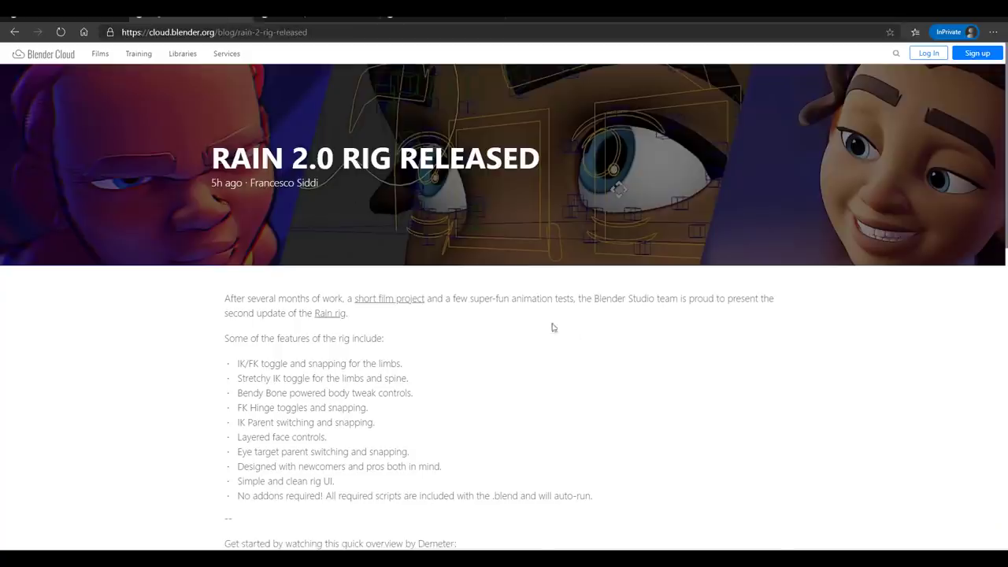
# - Look through the Rain 2.0 rig release blog post, including its feature list, overview video and download link
pyautogui.scroll(-10, 574, 336)
pyautogui.scroll(-5, 574, 336)
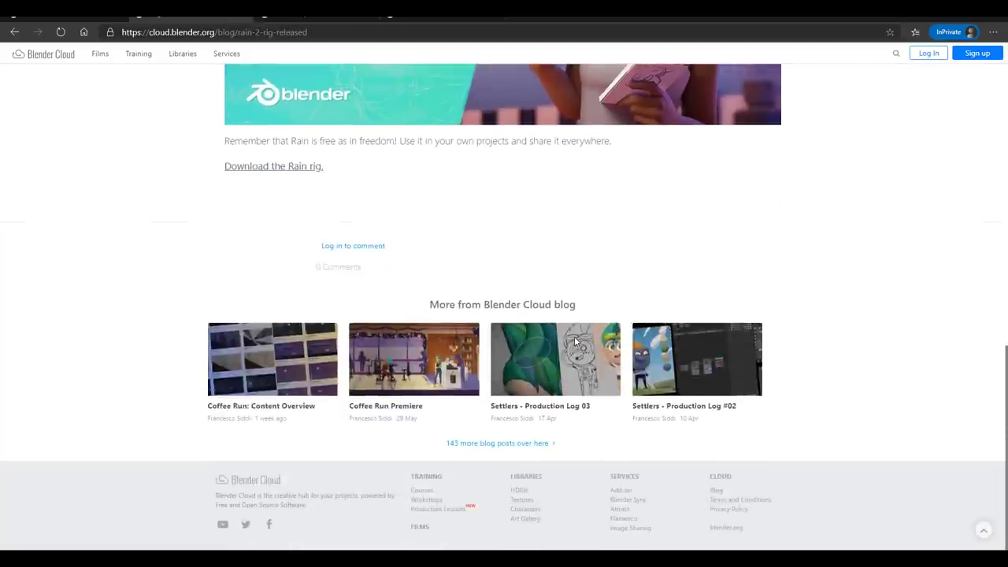
pyautogui.scroll(5, 574, 338)
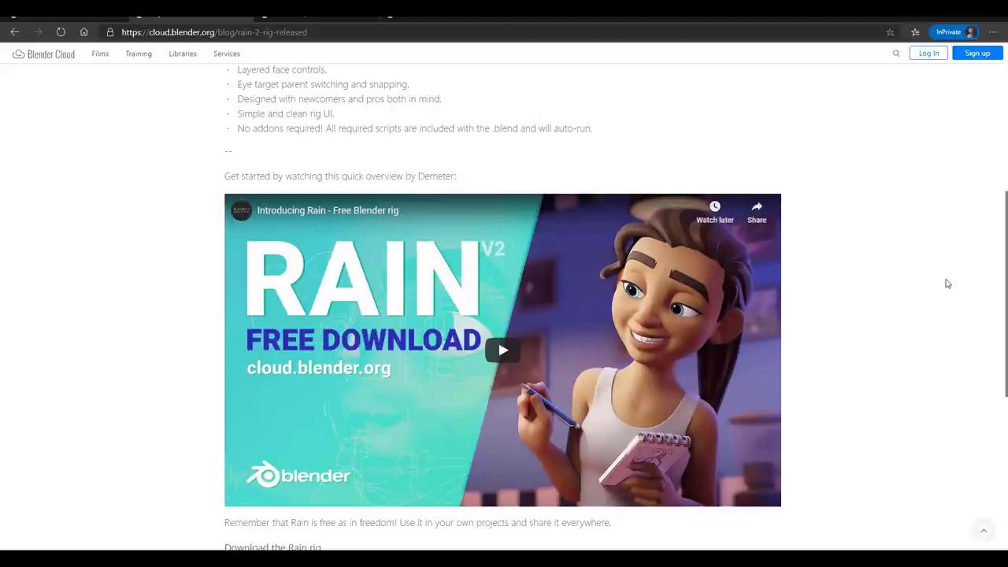
pyautogui.scroll(-5, 658, 274)
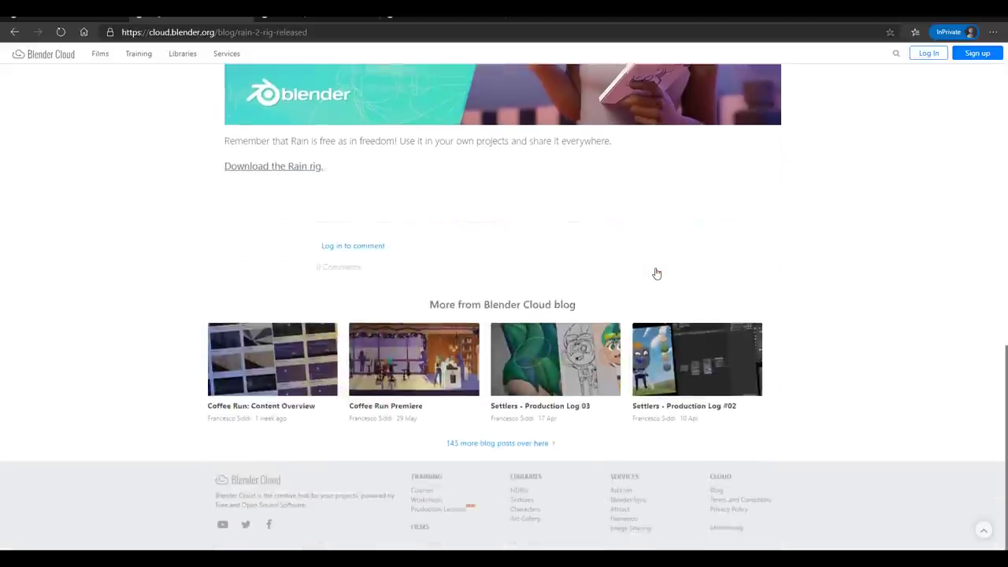
pyautogui.scroll(7, 654, 272)
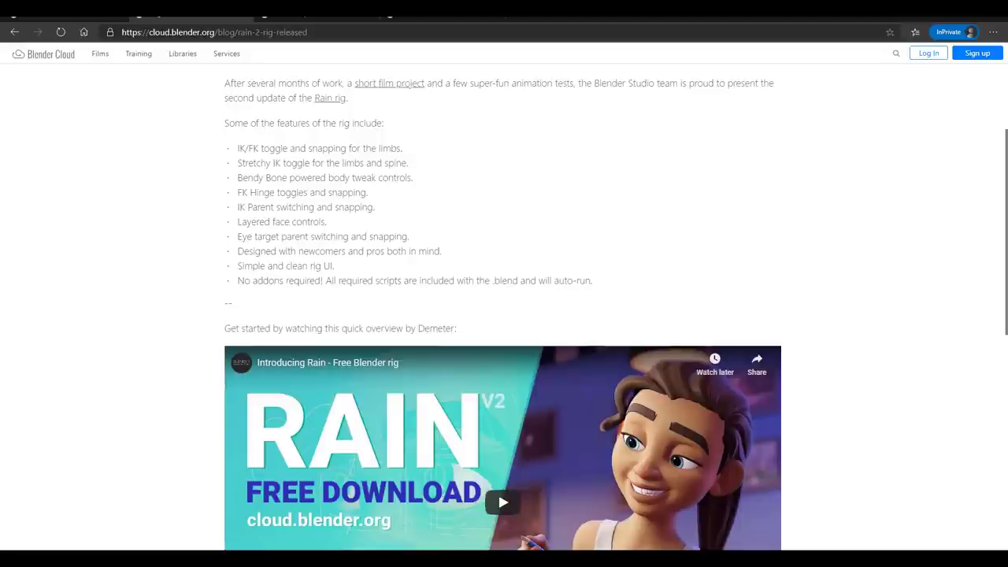
pyautogui.click(514, 506)
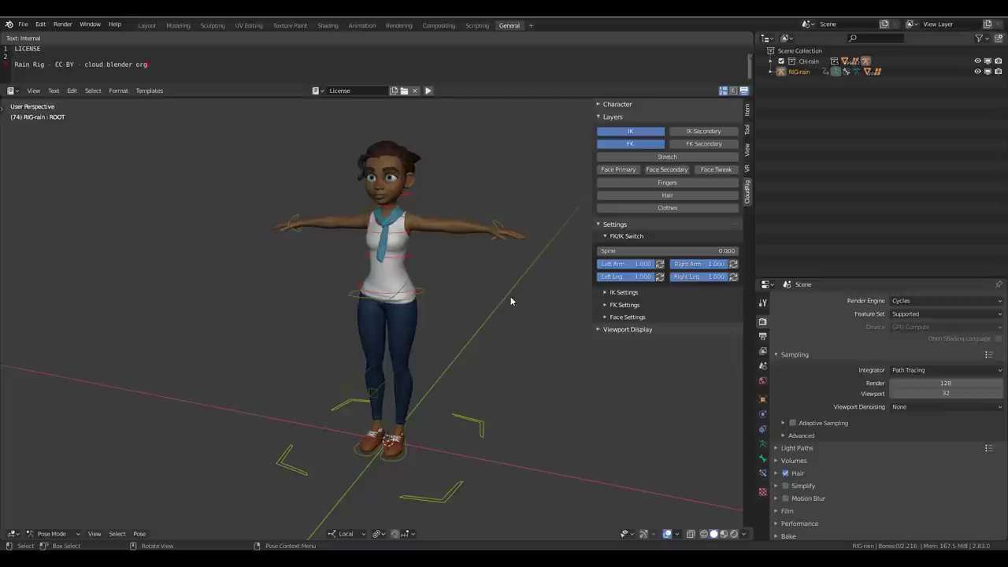
# - Switch to Blender and select the IK control of the Rain rig's left hand in Pose Mode
pyautogui.moveTo(511, 297); pyautogui.dragTo(455, 293, button='middle')
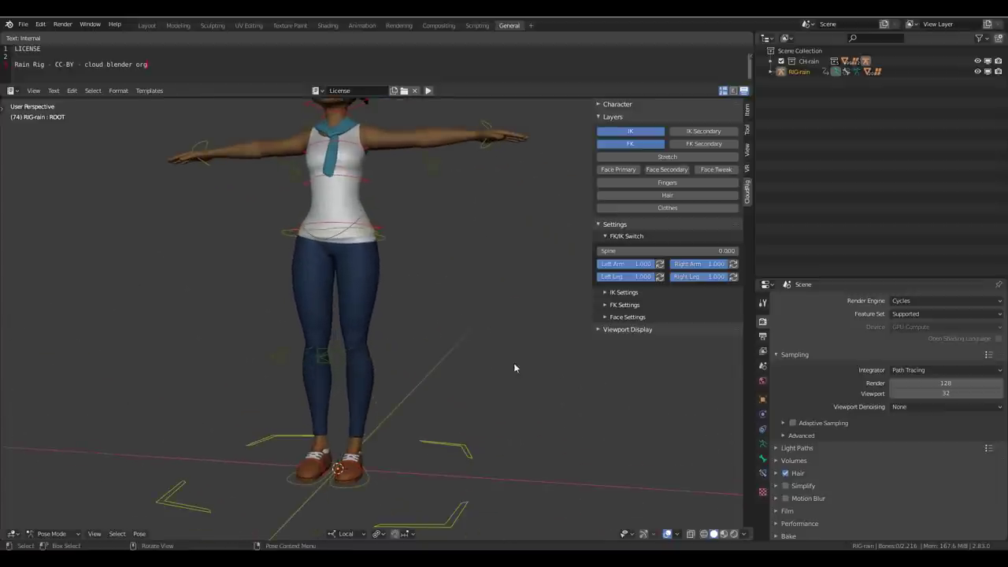
pyautogui.moveTo(513, 362)
pyautogui.mouseDown(button='middle')
pyautogui.moveTo(454, 364)
pyautogui.moveTo(495, 364)
pyautogui.mouseUp(button='middle')
pyautogui.keyDown('shift'); pyautogui.moveTo(477, 430); pyautogui.dragTo(551, 539, button='middle'); pyautogui.keyUp('shift')
pyautogui.moveTo(454, 364); pyautogui.dragTo(450, 314, button='middle')
pyautogui.click(450, 315)
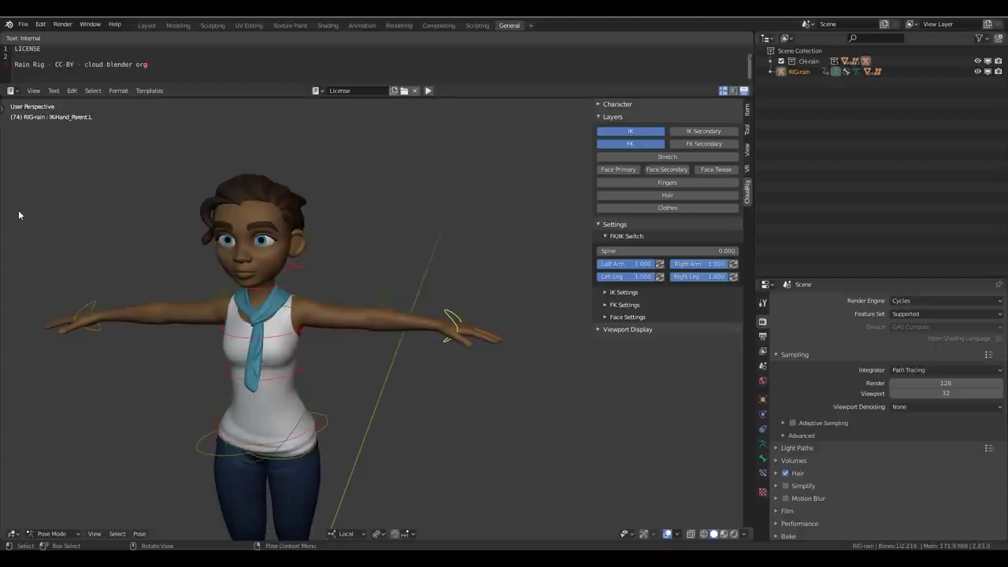
# - Activate the Move tool and turn on viewport gizmos for the selected left hand control
pyautogui.click(3, 108)
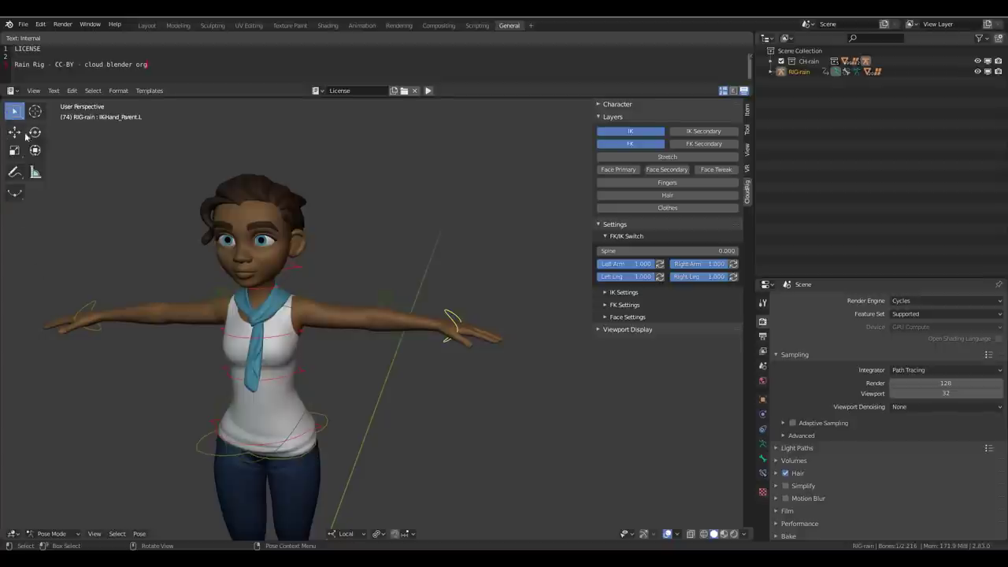
pyautogui.click(14, 131)
pyautogui.moveTo(410, 370); pyautogui.dragTo(478, 374, button='middle')
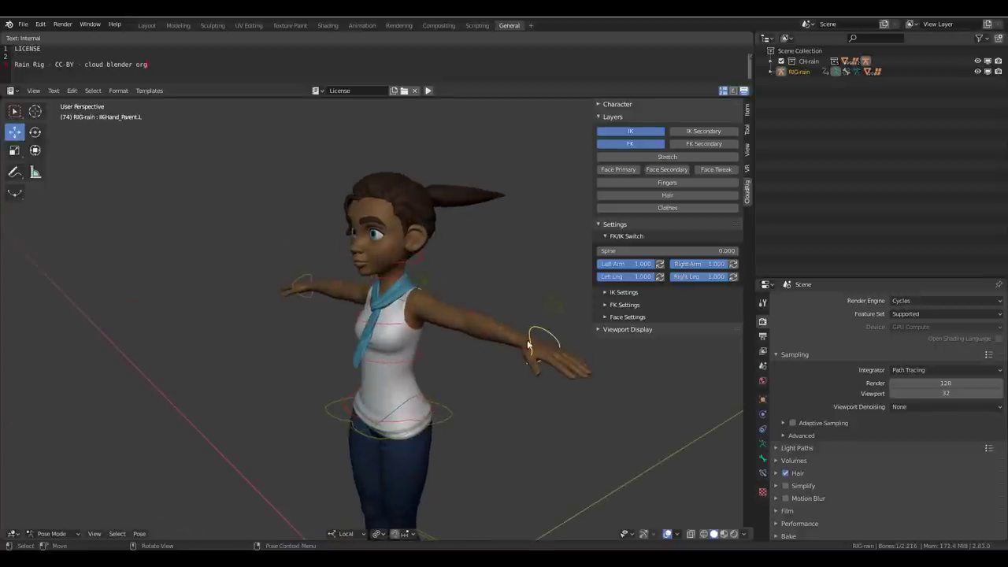
pyautogui.moveTo(527, 345); pyautogui.dragTo(508, 337, button='middle')
pyautogui.click(643, 534)
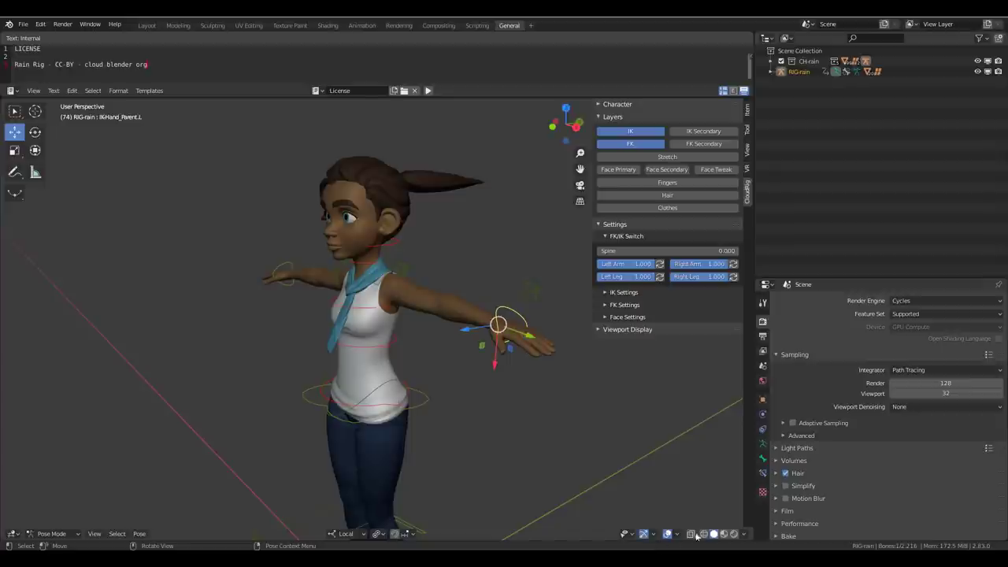
# - Move the left hand IK control around to test how the arm bends and follows it
pyautogui.keyDown('shift'); pyautogui.moveTo(530, 374); pyautogui.dragTo(510, 362, button='middle'); pyautogui.keyUp('shift')
pyautogui.moveTo(504, 369); pyautogui.dragTo(483, 363)
pyautogui.moveTo(437, 326); pyautogui.dragTo(460, 310)
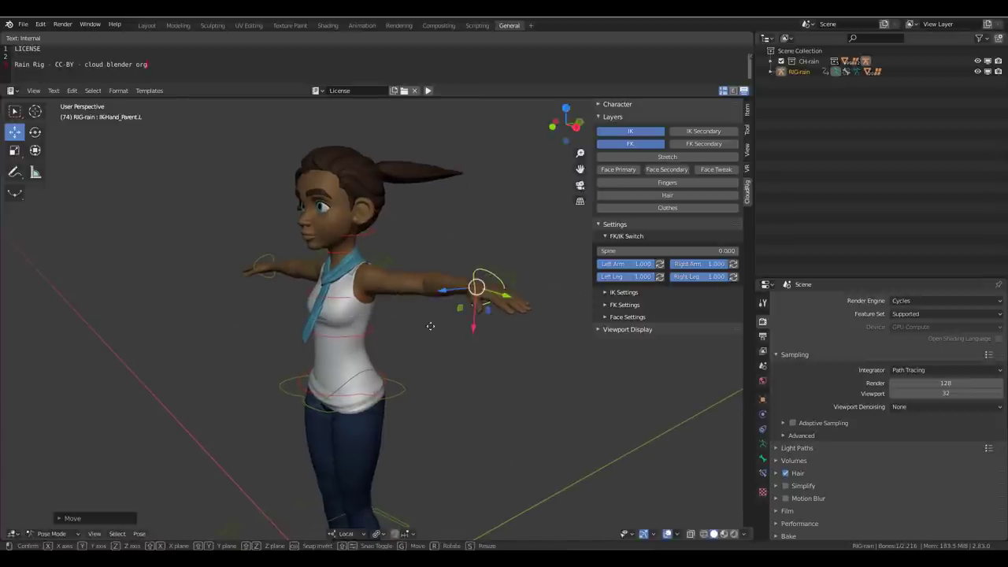
pyautogui.press('g')
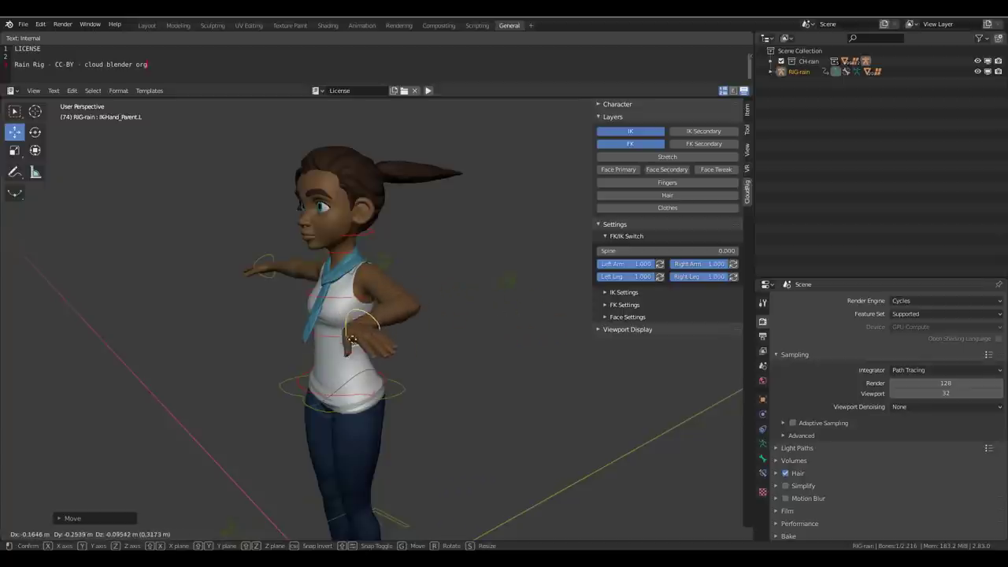
pyautogui.click(433, 386)
pyautogui.moveTo(433, 387); pyautogui.dragTo(523, 365, button='middle')
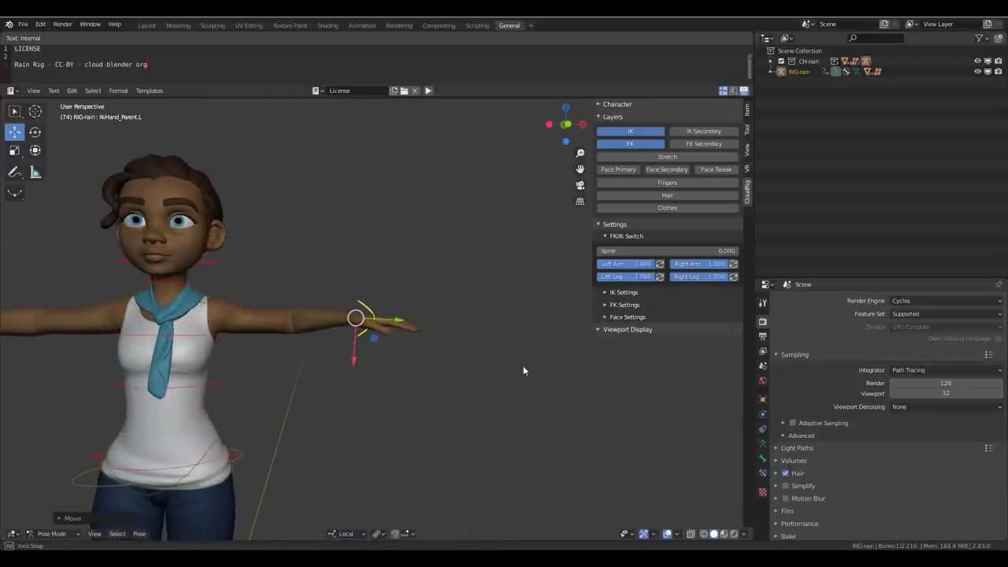
pyautogui.moveTo(386, 339)
pyautogui.mouseDown()
pyautogui.moveTo(551, 339)
pyautogui.moveTo(283, 340)
pyautogui.moveTo(446, 338)
pyautogui.moveTo(293, 345)
pyautogui.moveTo(387, 342)
pyautogui.mouseUp()
pyautogui.moveTo(471, 417); pyautogui.dragTo(410, 416, button='middle')
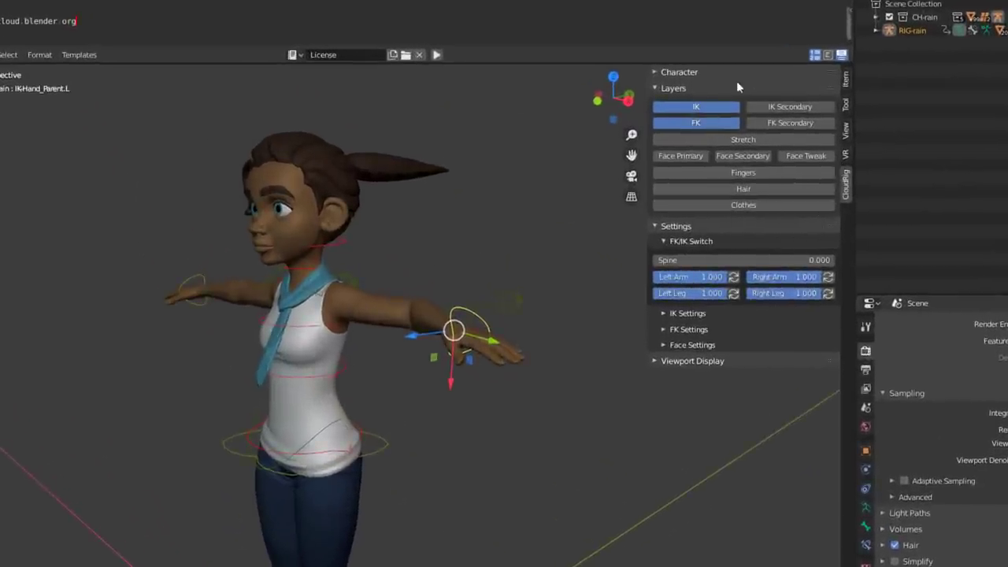
# - Expand the rig's Character settings, set Dummy Eyes to 0 and restore it to 1
pyautogui.click(656, 72)
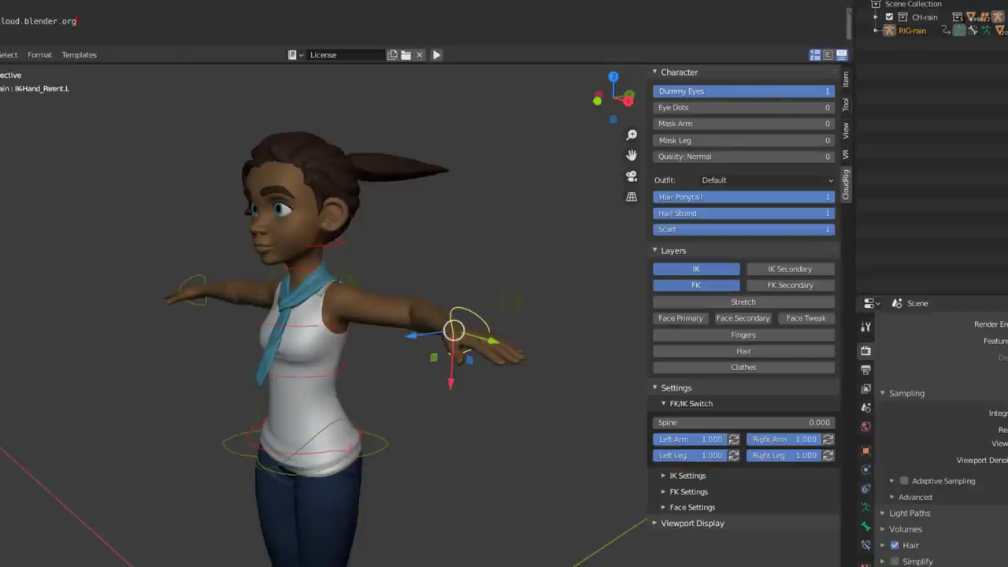
pyautogui.click(726, 91)
pyautogui.write('0')
pyautogui.press('Return')
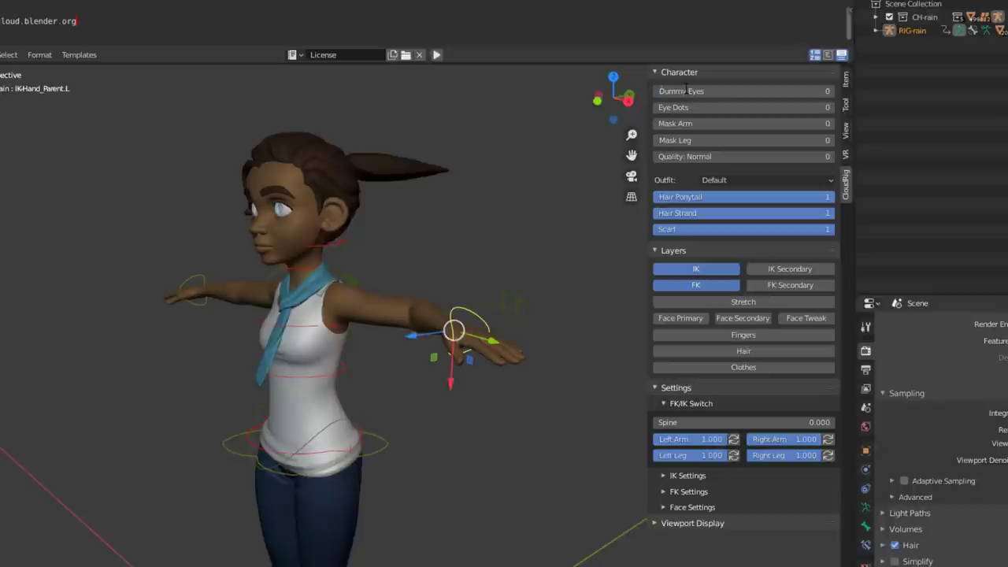
pyautogui.click(685, 90)
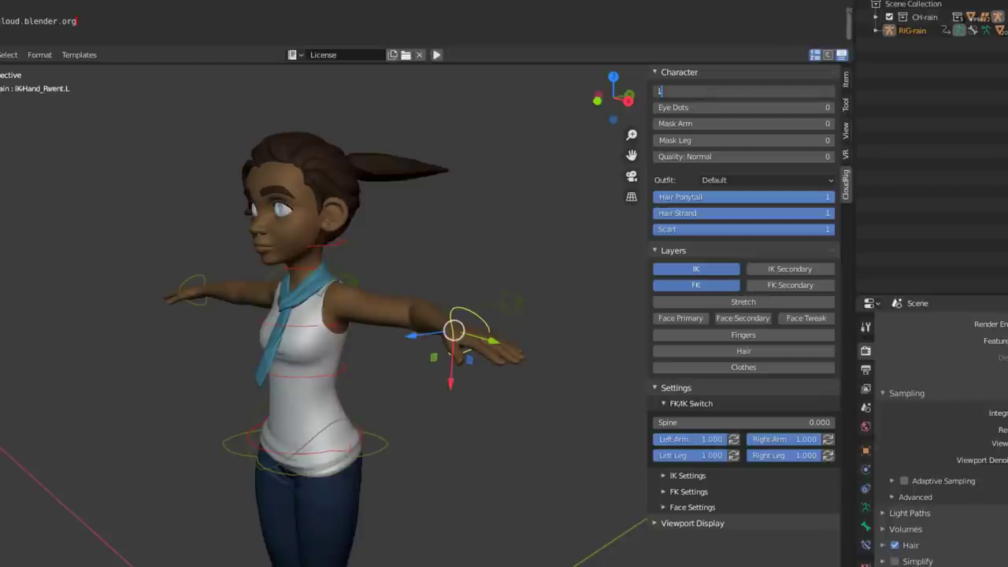
pyautogui.press('Return')
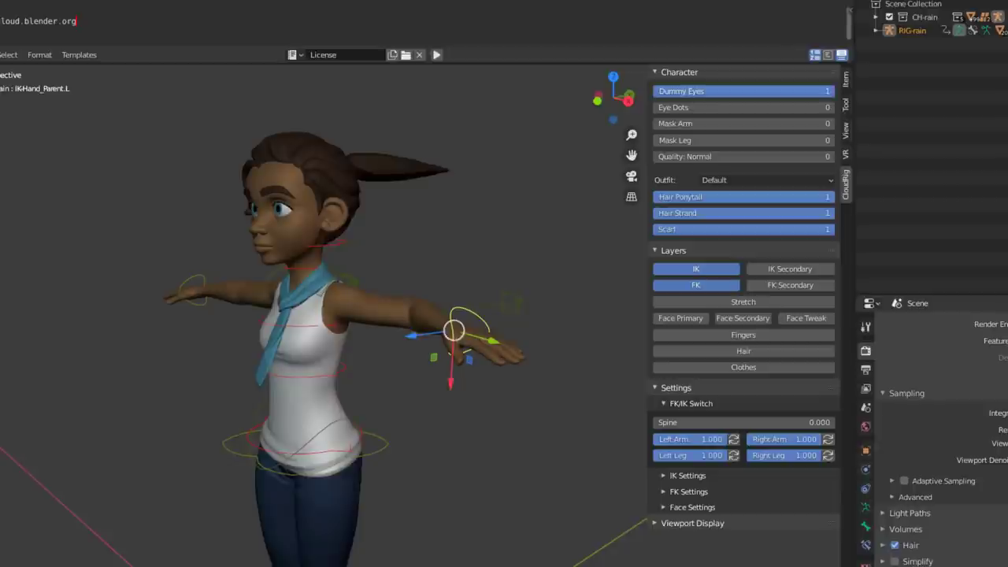
# - Set the character's Eye Dots property to 1 and view the eyes up close
pyautogui.click(710, 109)
pyautogui.write('1')
pyautogui.press('Return')
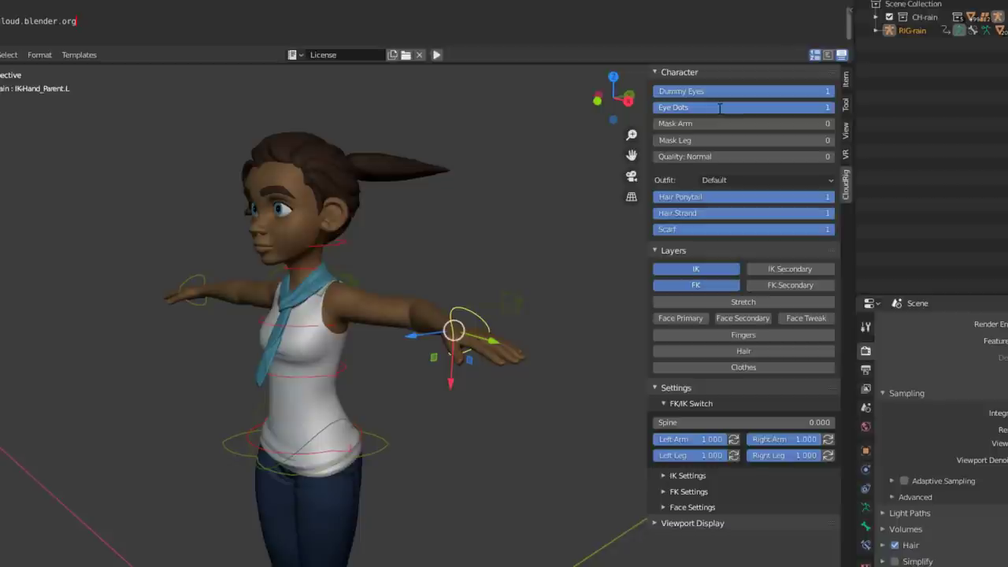
pyautogui.scroll(4, 332, 141)
pyautogui.keyDown('shift'); pyautogui.moveTo(482, 147); pyautogui.dragTo(76, 417, button='middle'); pyautogui.keyUp('shift')
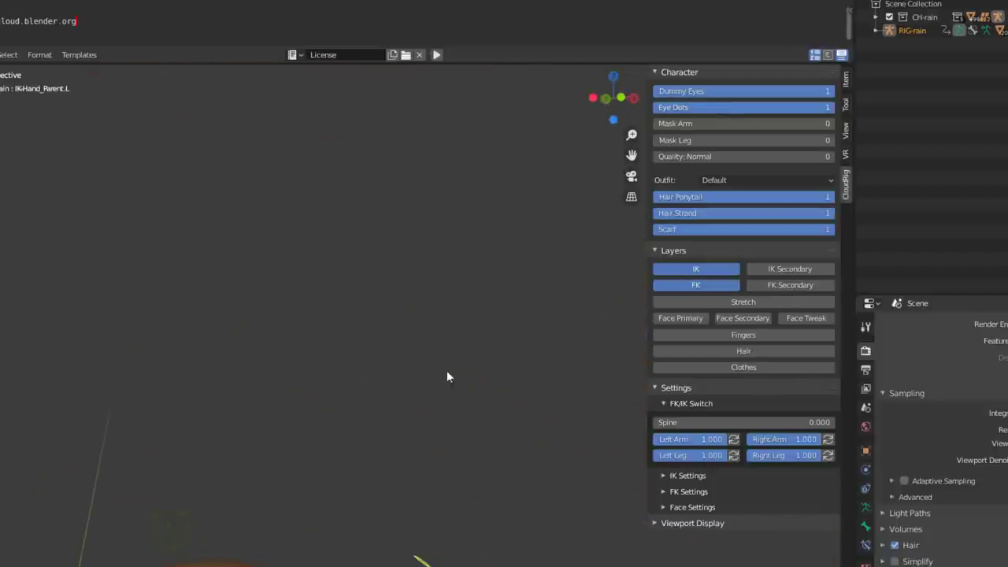
pyautogui.keyDown('shift'); pyautogui.moveTo(241, 355); pyautogui.dragTo(770, 304, button='middle'); pyautogui.keyUp('shift')
pyautogui.scroll(-3, 294, 377)
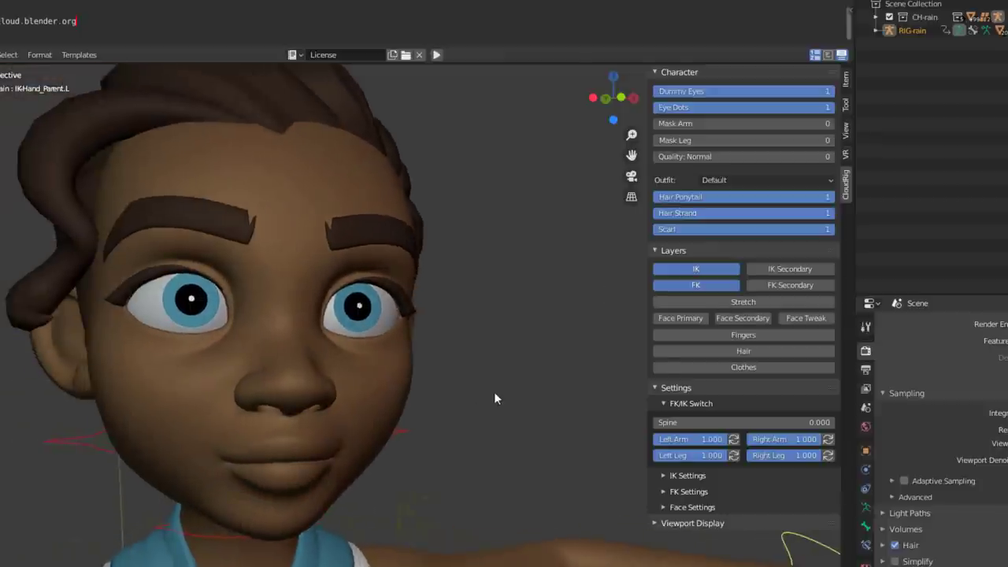
# - Set Mask Arm to 1, check the character from the front, and restore it to 0
pyautogui.doubleClick(759, 123)
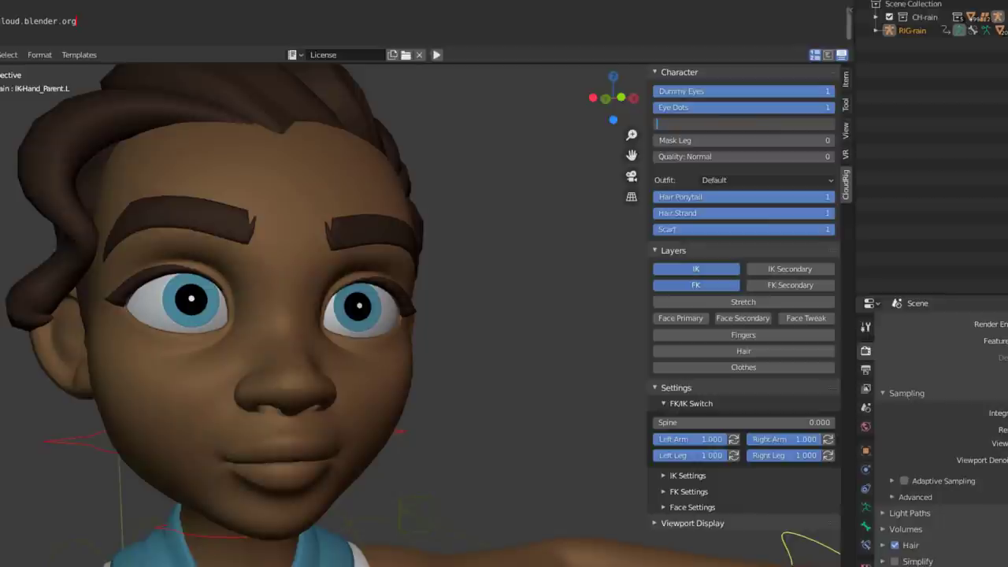
pyautogui.write('1')
pyautogui.press('Return')
pyautogui.scroll(-8, 243, 308)
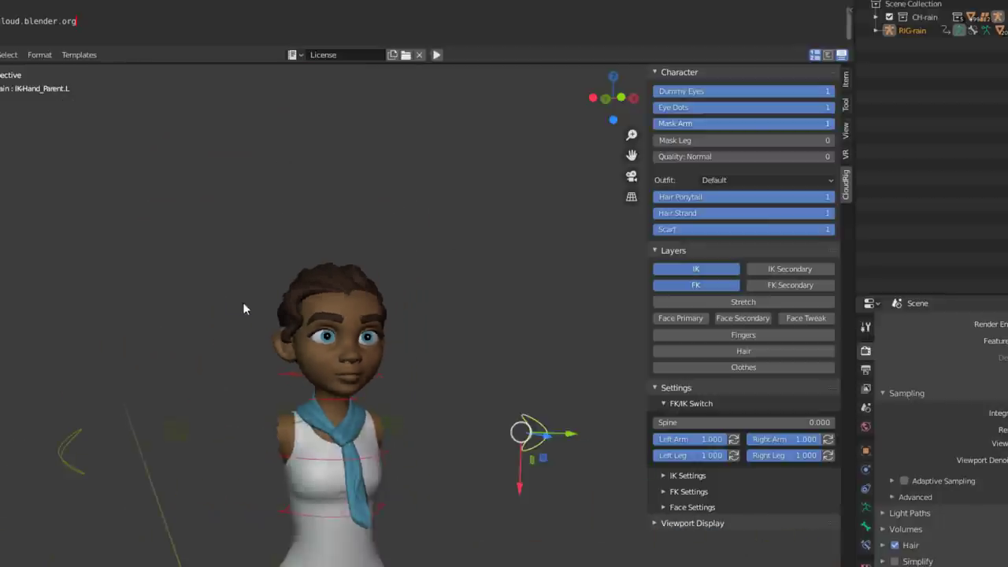
pyautogui.moveTo(512, 402); pyautogui.dragTo(638, 370, button='middle')
pyautogui.click(706, 124)
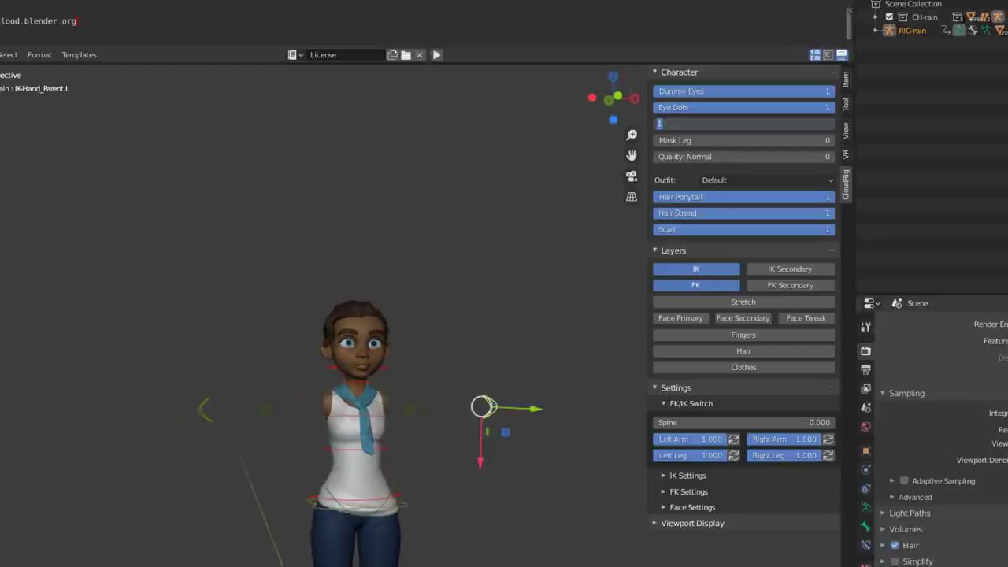
pyautogui.write('0')
pyautogui.press('Return')
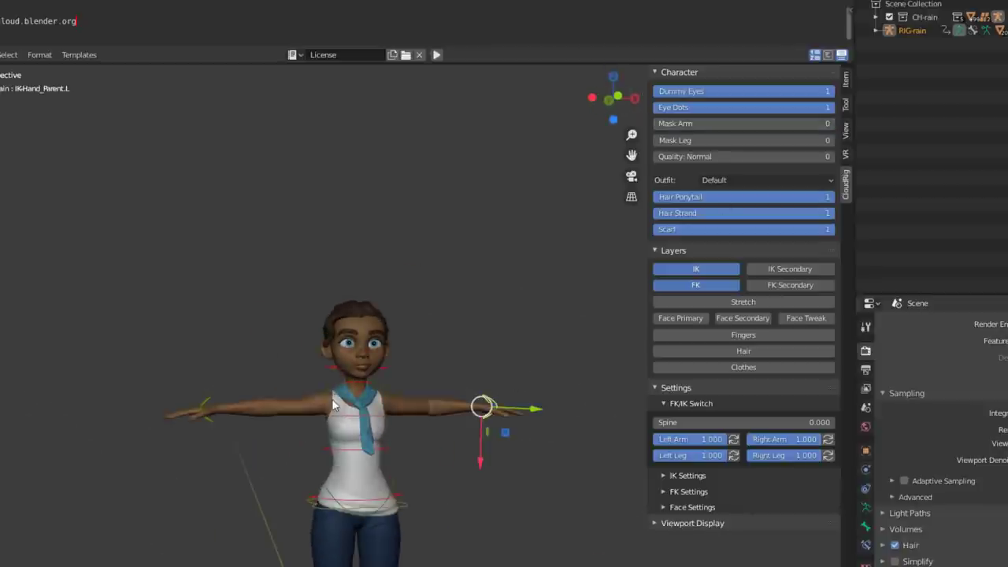
# - Pose the arms by moving the left hand IK control down to the hip and lowering the right hand control beside the body
pyautogui.scroll(5, 335, 400)
pyautogui.keyDown('shift'); pyautogui.moveTo(351, 326); pyautogui.dragTo(225, 189); pyautogui.keyUp('shift')
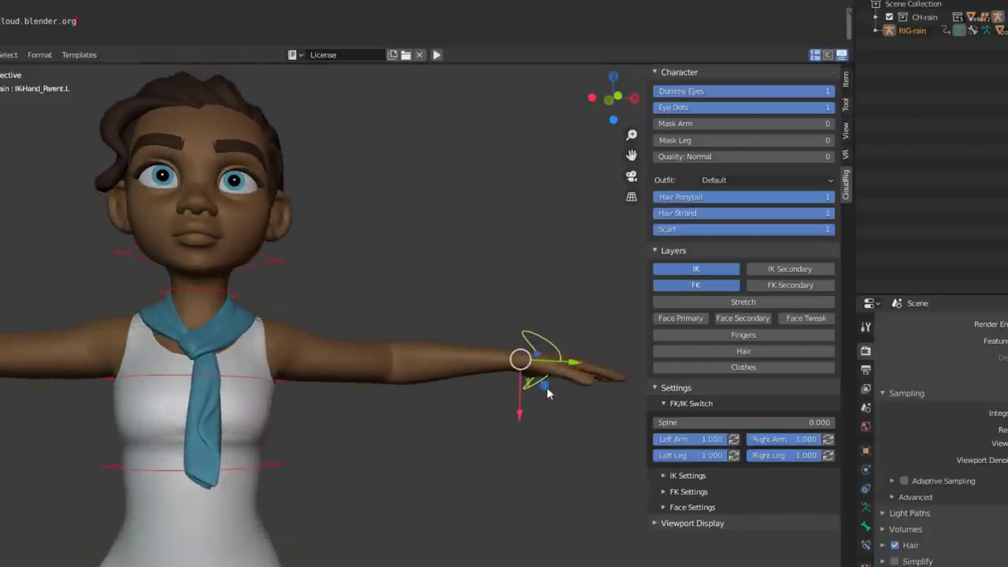
pyautogui.moveTo(545, 386); pyautogui.dragTo(299, 566)
pyautogui.keyDown('shift'); pyautogui.moveTo(235, 482); pyautogui.dragTo(245, 368, button='middle'); pyautogui.keyUp('shift')
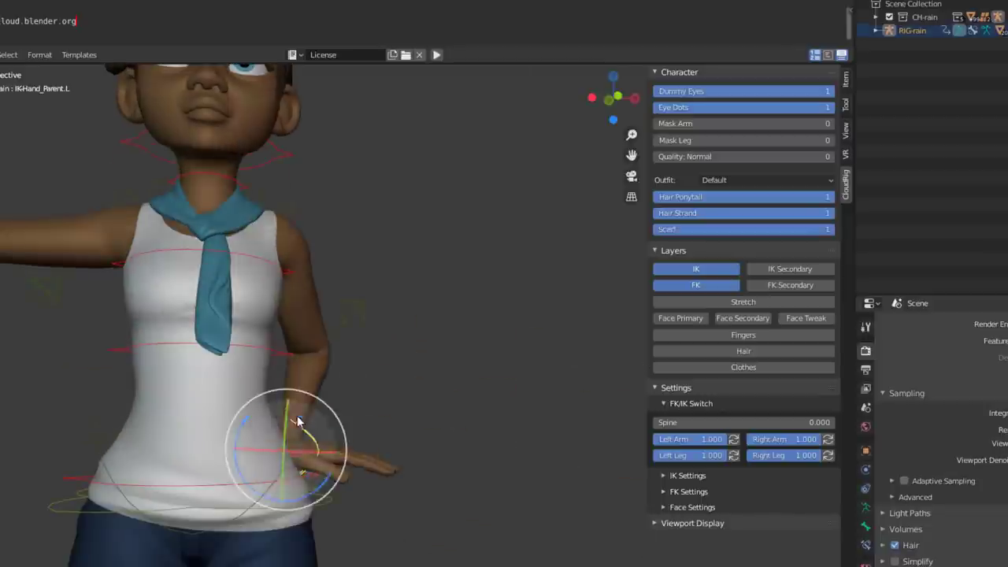
pyautogui.click(333, 458)
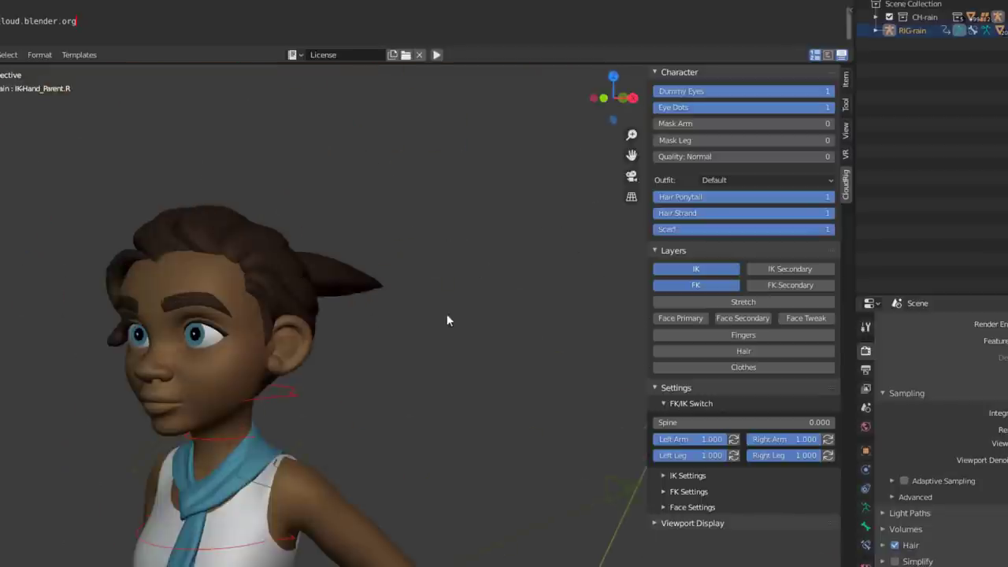
# - Check the Outfit options, and switch Hair Ponytail and Scarf off and back to 1
pyautogui.moveTo(446, 315); pyautogui.dragTo(312, 381, button='middle')
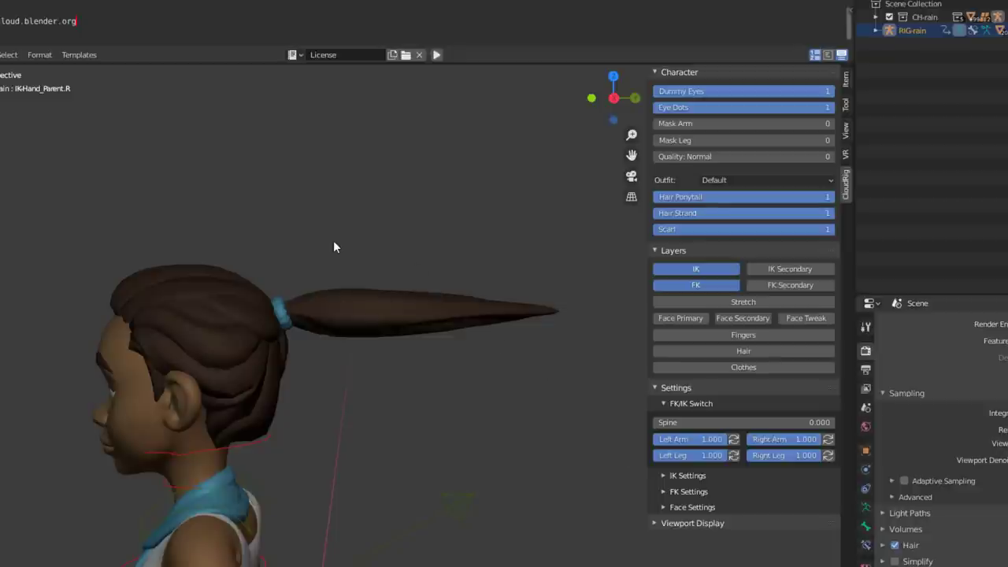
pyautogui.click(777, 183)
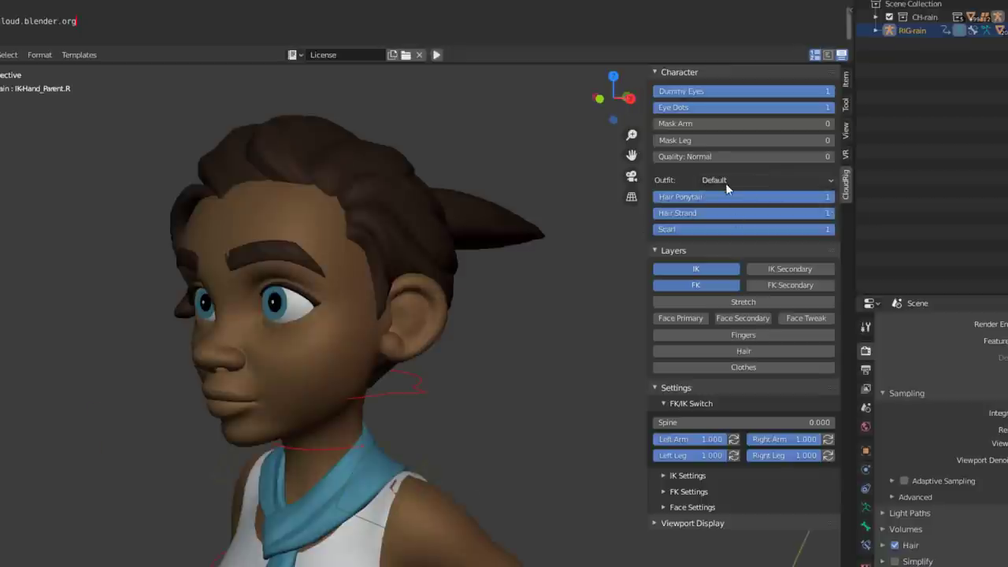
pyautogui.click(725, 183)
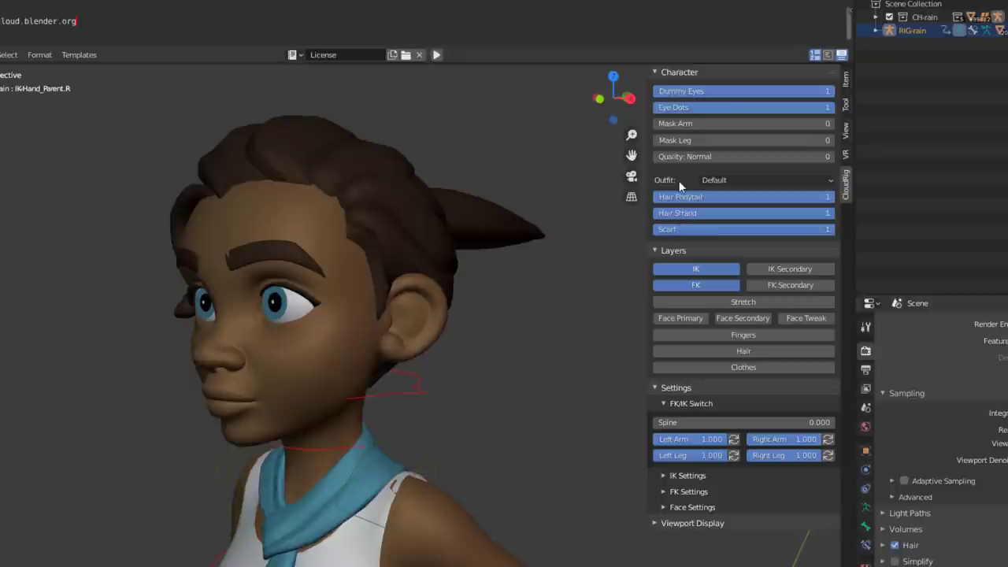
pyautogui.click(812, 197)
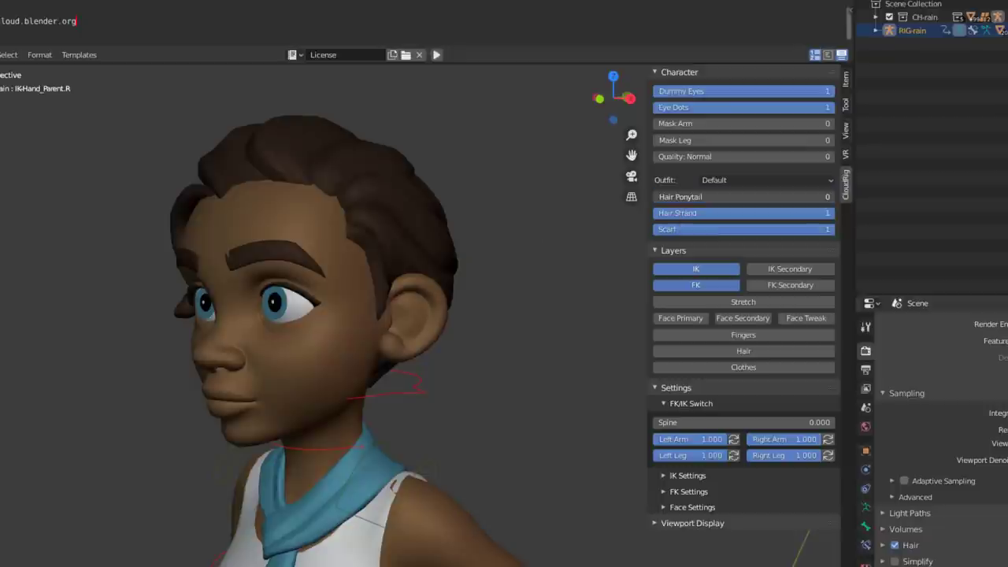
pyautogui.click(788, 197)
pyautogui.moveTo(472, 359); pyautogui.dragTo(393, 377, button='middle')
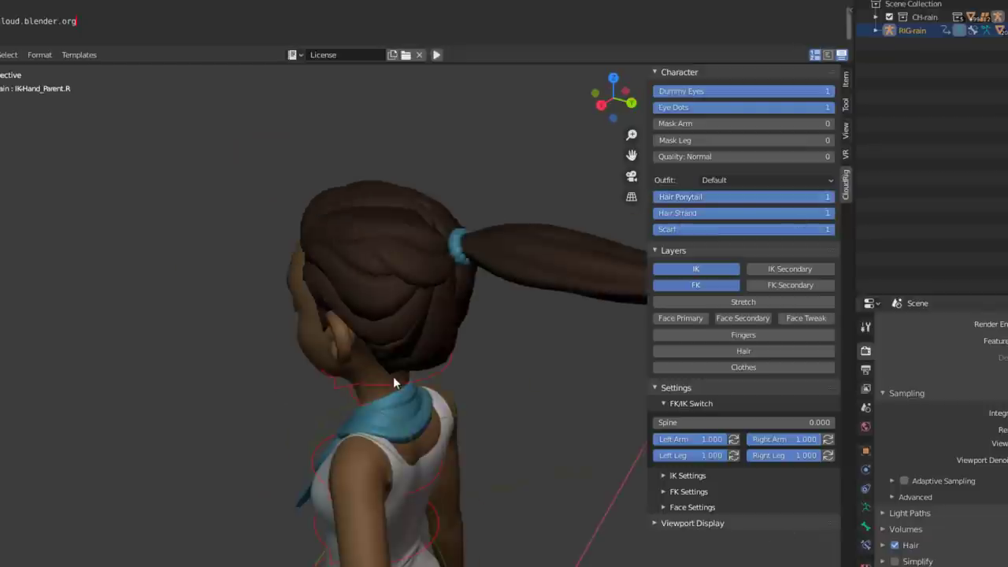
pyautogui.click(817, 199)
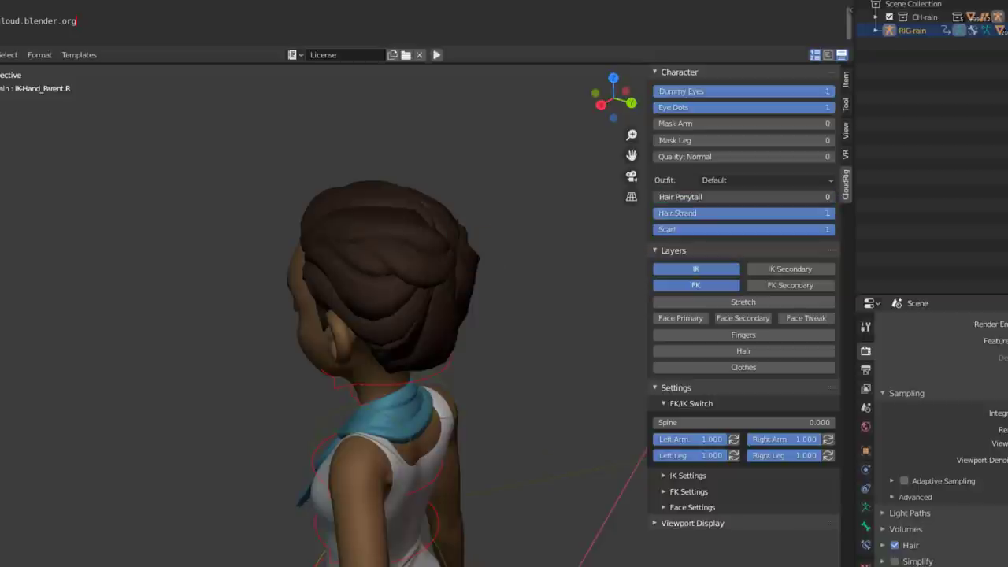
pyautogui.click(823, 199)
pyautogui.moveTo(626, 334); pyautogui.dragTo(473, 393, button='middle')
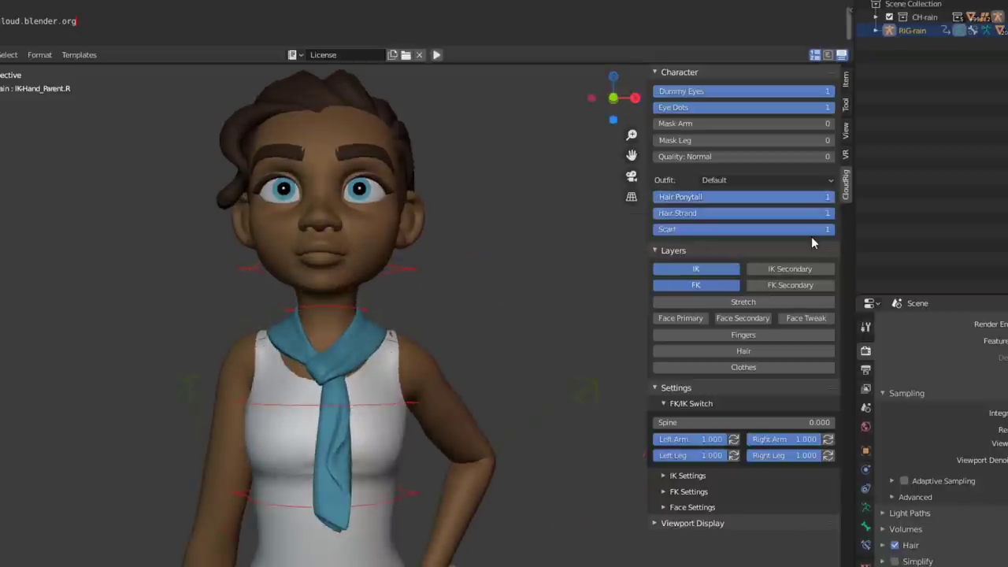
pyautogui.click(812, 229)
pyautogui.moveTo(744, 230); pyautogui.dragTo(812, 229)
# - Select the left foot's master control and move it up and forward to lift the bent leg off the ground
pyautogui.scroll(-5, 264, 353)
pyautogui.keyDown('shift'); pyautogui.moveTo(425, 418); pyautogui.dragTo(448, 311, button='middle'); pyautogui.keyUp('shift')
pyautogui.scroll(3, 382, 424)
pyautogui.click(424, 349)
pyautogui.moveTo(471, 380); pyautogui.dragTo(464, 350, button='middle')
pyautogui.press('g')
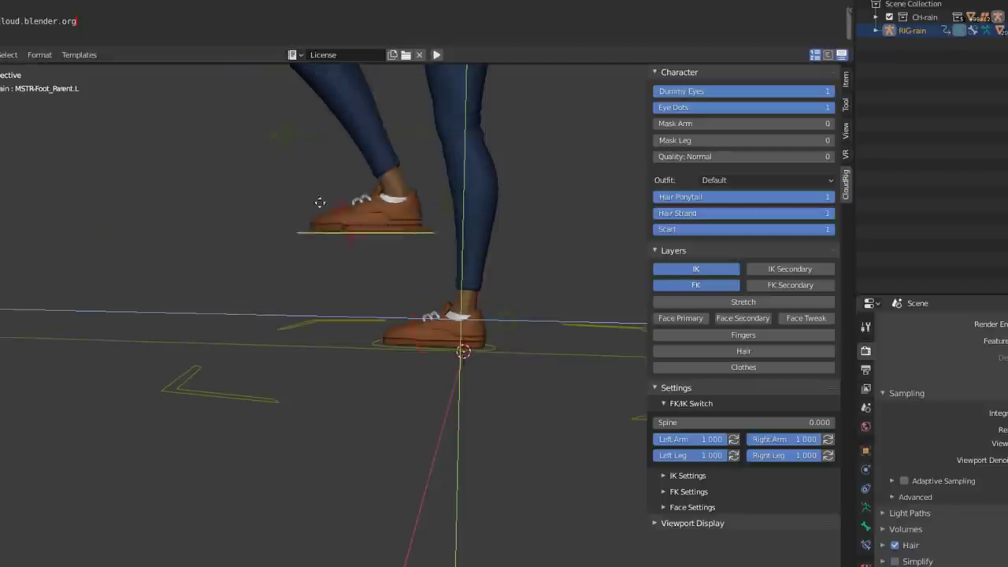
pyautogui.click(333, 207)
pyautogui.moveTo(334, 206); pyautogui.dragTo(332, 408, button='middle')
pyautogui.scroll(-4, 563, 358)
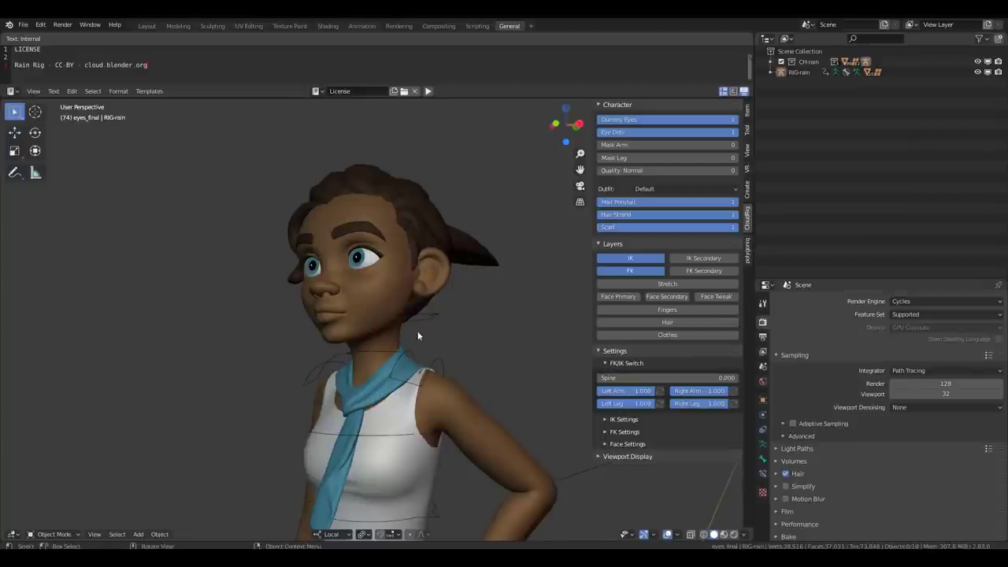
# - Show the rig's Hair control layer and select the Rain rig through a ponytail control
pyautogui.moveTo(419, 333)
pyautogui.mouseDown(button='middle')
pyautogui.moveTo(472, 344)
pyautogui.moveTo(334, 323)
pyautogui.moveTo(368, 267)
pyautogui.moveTo(398, 266)
pyautogui.moveTo(394, 349)
pyautogui.moveTo(445, 356)
pyautogui.moveTo(397, 304)
pyautogui.moveTo(372, 312)
pyautogui.moveTo(373, 327)
pyautogui.moveTo(385, 284)
pyautogui.moveTo(424, 322)
pyautogui.mouseUp(button='middle')
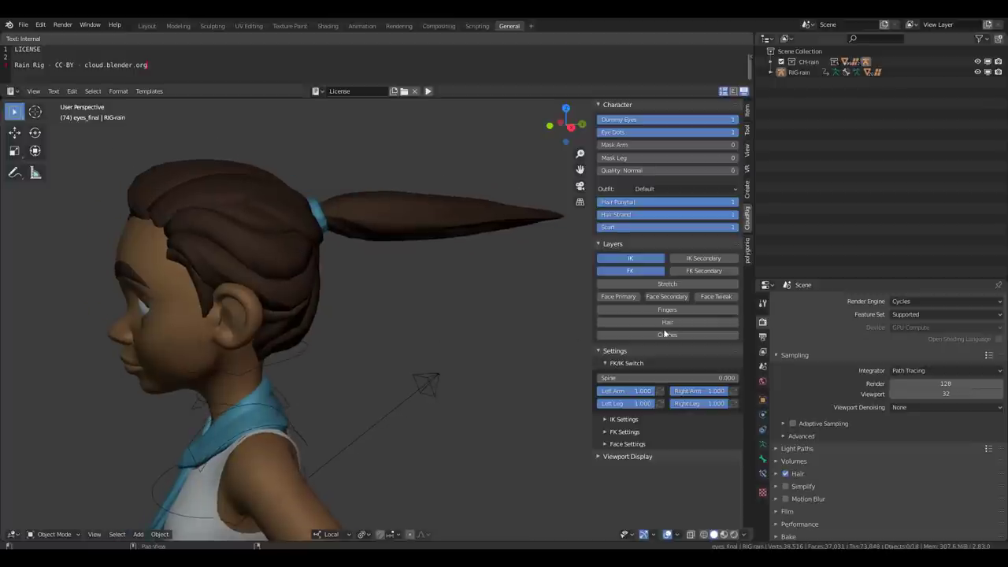
pyautogui.click(636, 320)
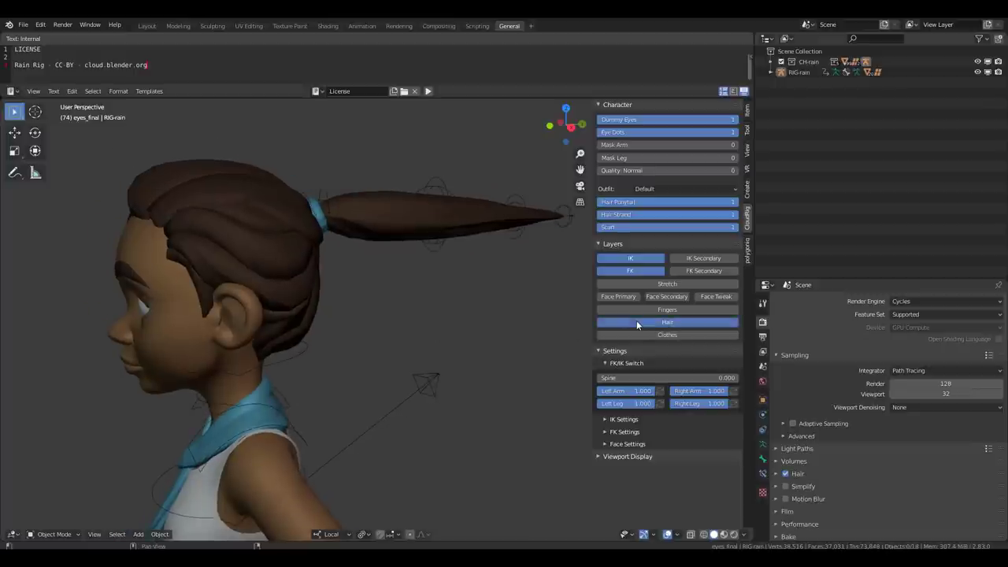
pyautogui.click(441, 188)
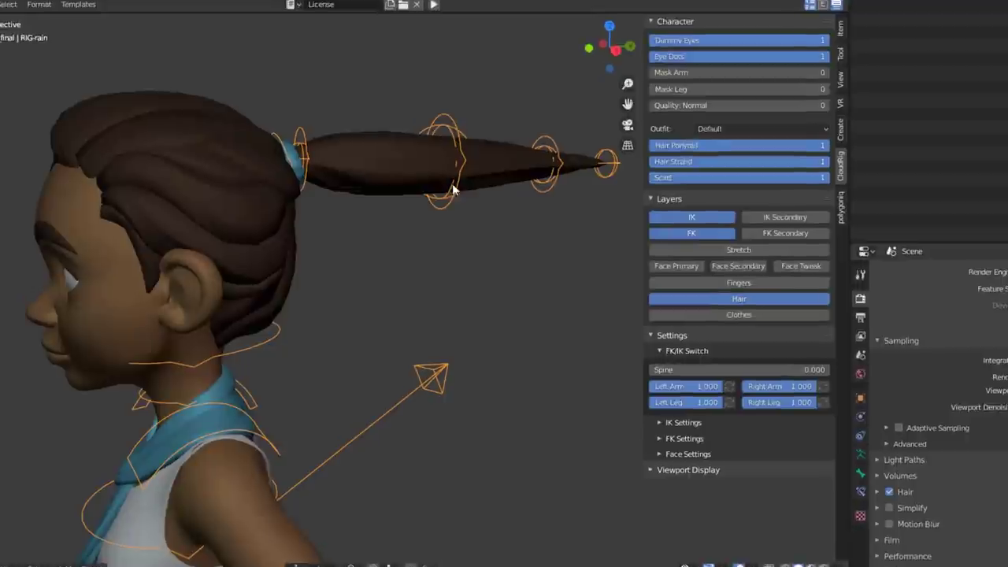
pyautogui.click(456, 137)
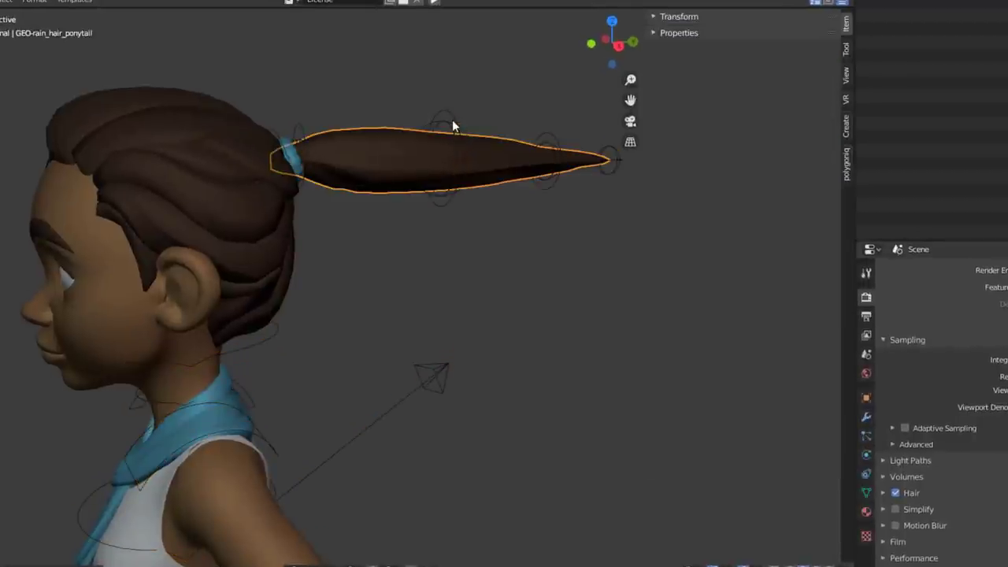
pyautogui.click(452, 119)
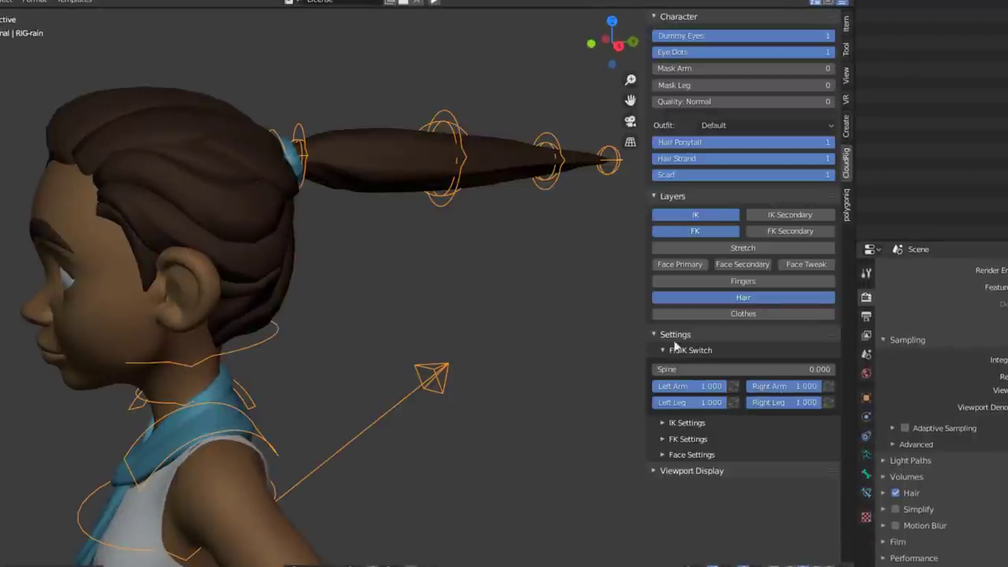
# - Show the Clothes control layer, inspect the scarf controls, and hide both the Clothes and Hair layers
pyautogui.click(771, 314)
pyautogui.moveTo(355, 447); pyautogui.dragTo(420, 324, button='middle')
pyautogui.scroll(3, 422, 316)
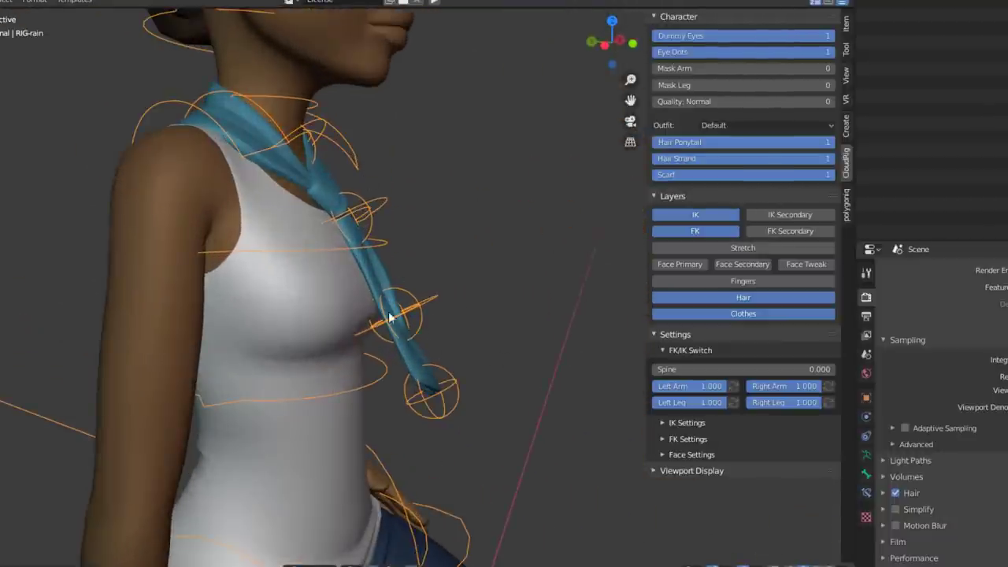
pyautogui.moveTo(431, 358); pyautogui.dragTo(359, 385, button='middle')
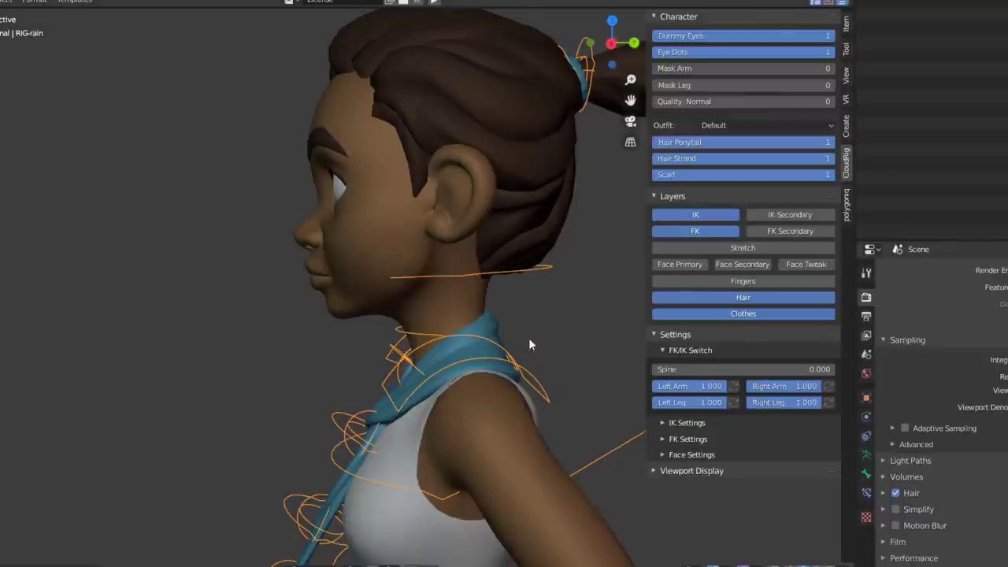
pyautogui.moveTo(528, 337); pyautogui.dragTo(606, 388, button='middle')
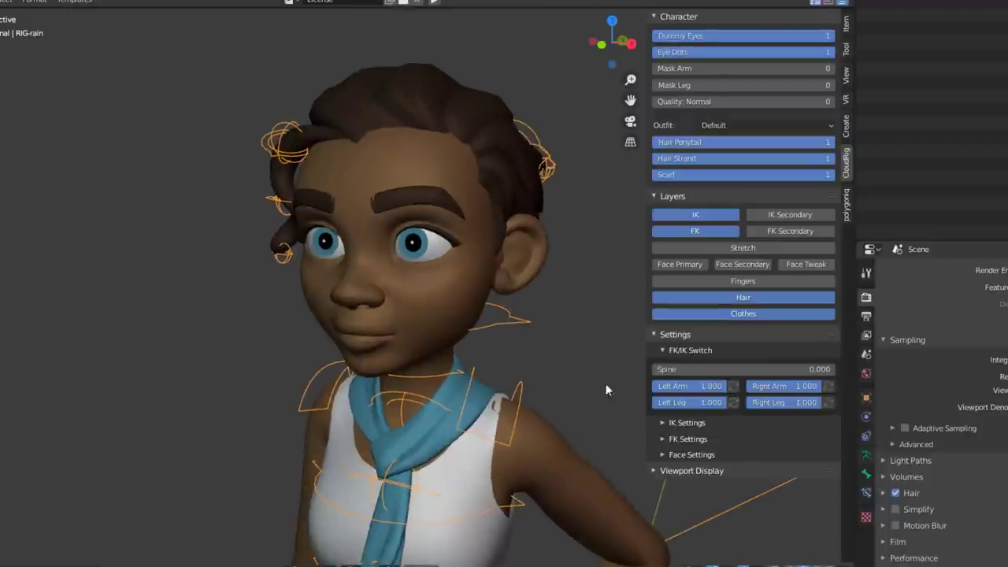
pyautogui.click(745, 314)
pyautogui.click(752, 296)
pyautogui.moveTo(589, 327); pyautogui.dragTo(580, 350, button='middle')
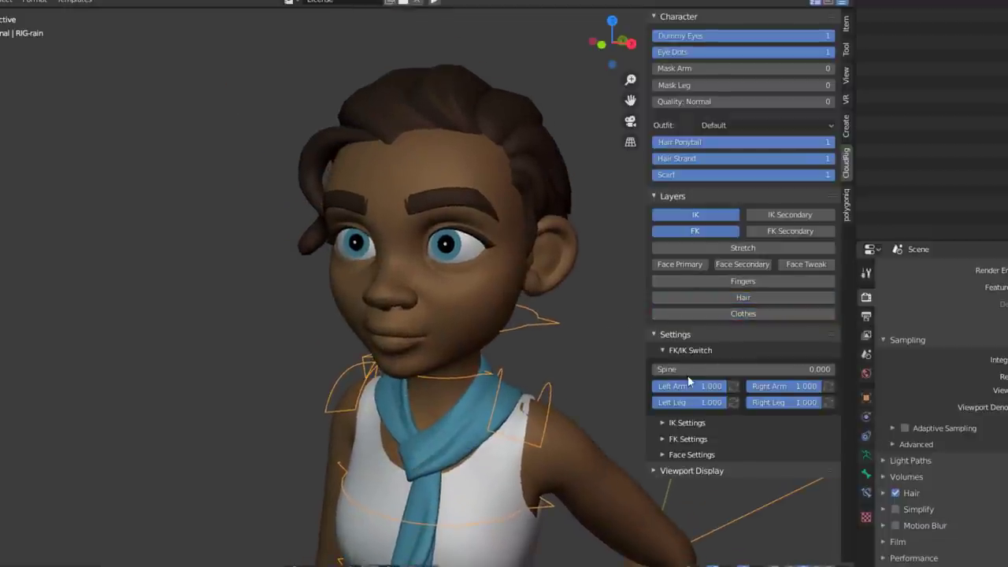
# - Show the Face Primary, Face Secondary and Face Tweak control layers and view the facial controls from several angles
pyautogui.click(677, 264)
pyautogui.moveTo(583, 315)
pyautogui.mouseDown(button='middle')
pyautogui.moveTo(393, 325)
pyautogui.moveTo(575, 319)
pyautogui.mouseUp(button='middle')
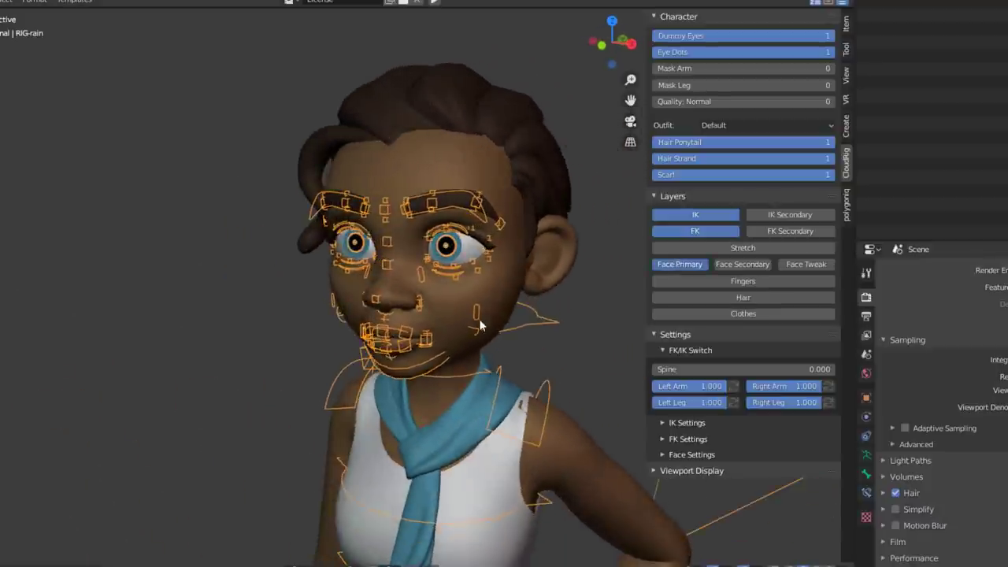
pyautogui.click(743, 263)
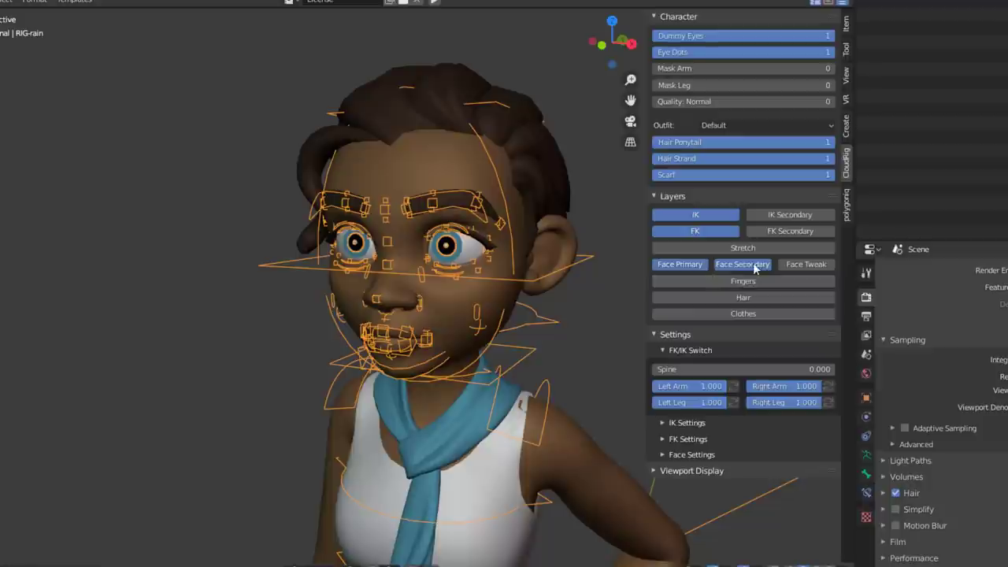
pyautogui.moveTo(527, 314); pyautogui.dragTo(466, 164, button='middle')
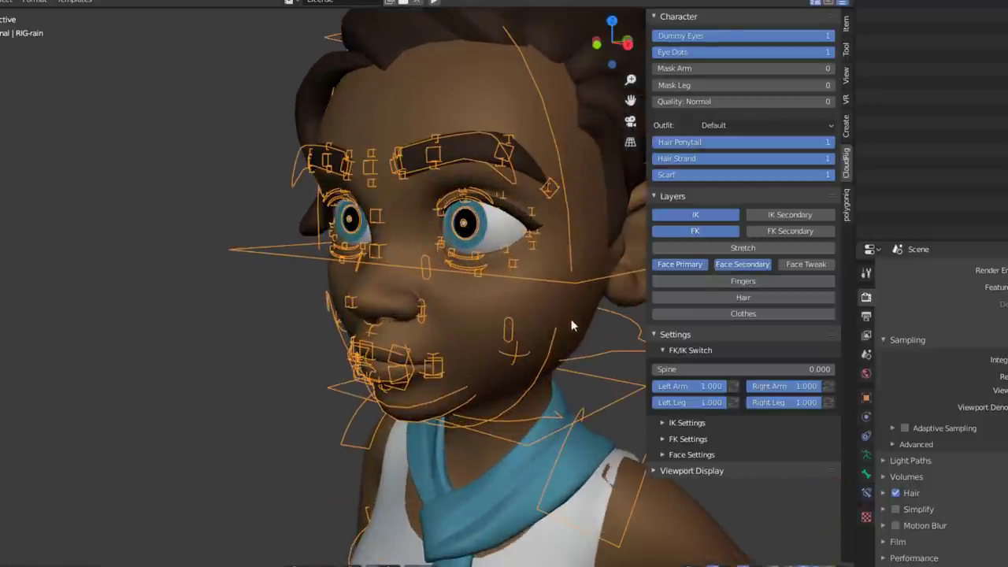
pyautogui.moveTo(571, 319); pyautogui.dragTo(529, 322, button='middle')
pyautogui.moveTo(417, 348); pyautogui.dragTo(541, 182, button='middle')
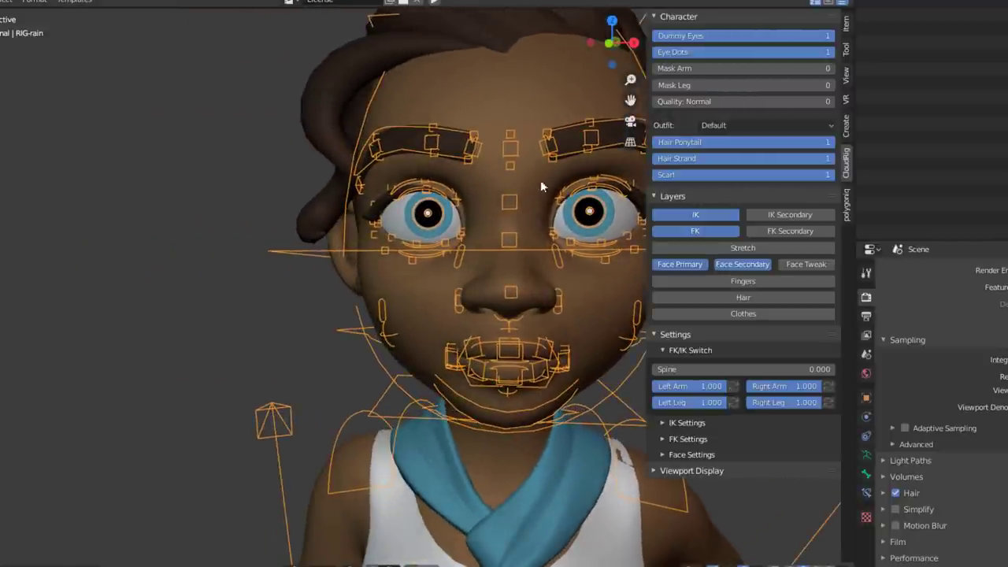
pyautogui.moveTo(447, 293); pyautogui.dragTo(620, 168, button='middle')
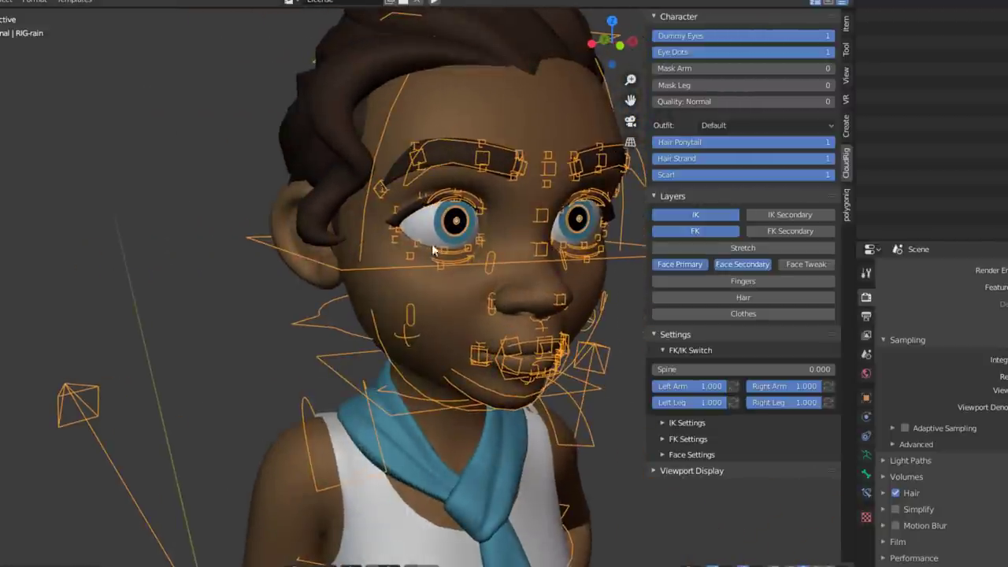
pyautogui.click(804, 264)
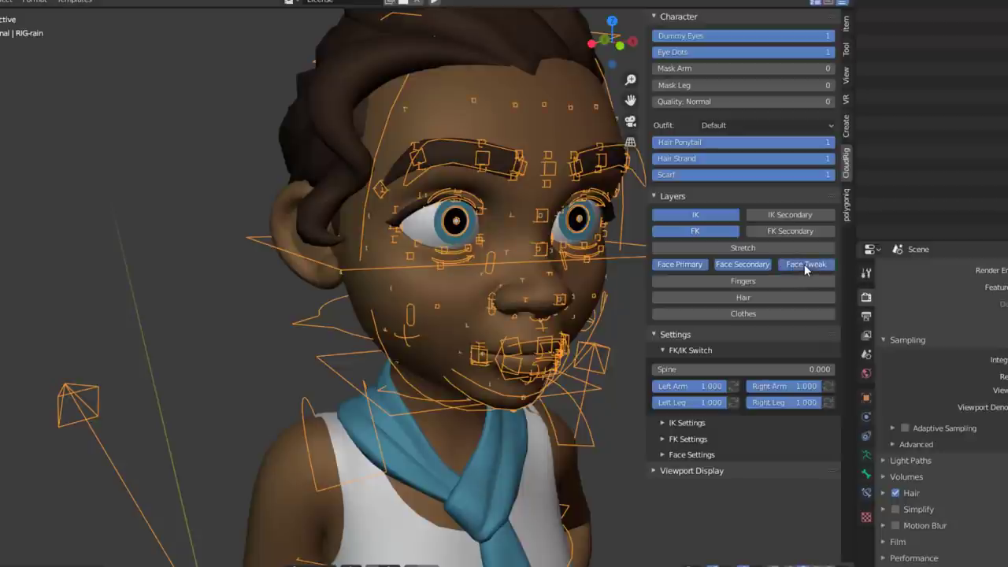
pyautogui.moveTo(441, 323); pyautogui.dragTo(512, 320, button='middle')
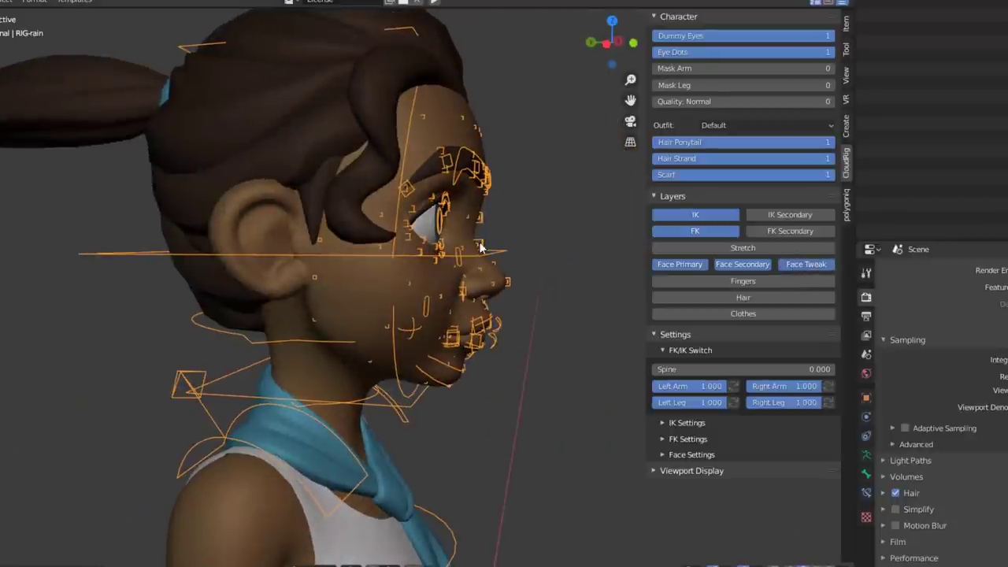
# - Expand the rig's Face Settings and view the face and upper body with the facial controls showing
pyautogui.moveTo(480, 249); pyautogui.dragTo(352, 262, button='middle')
pyautogui.scroll(-3, 352, 145)
pyautogui.moveTo(352, 145); pyautogui.dragTo(465, 200, button='middle')
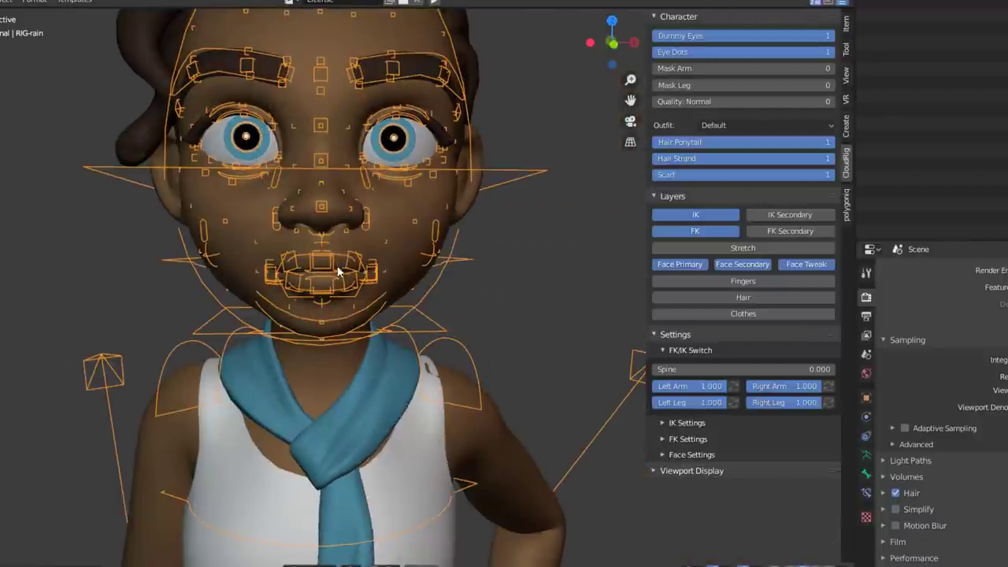
pyautogui.keyDown('shift'); pyautogui.moveTo(358, 275); pyautogui.dragTo(452, 205, button='middle'); pyautogui.keyUp('shift')
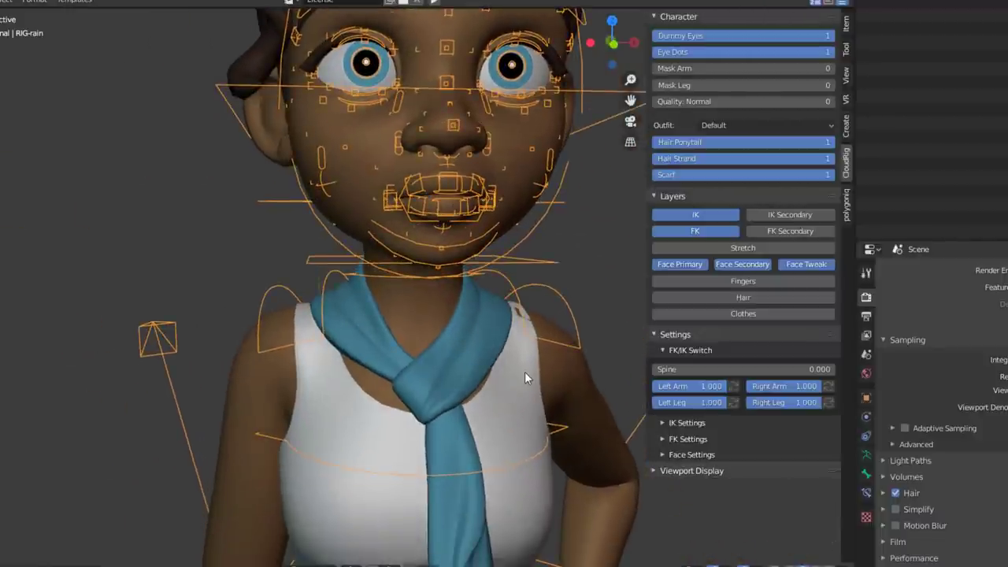
pyautogui.click(681, 452)
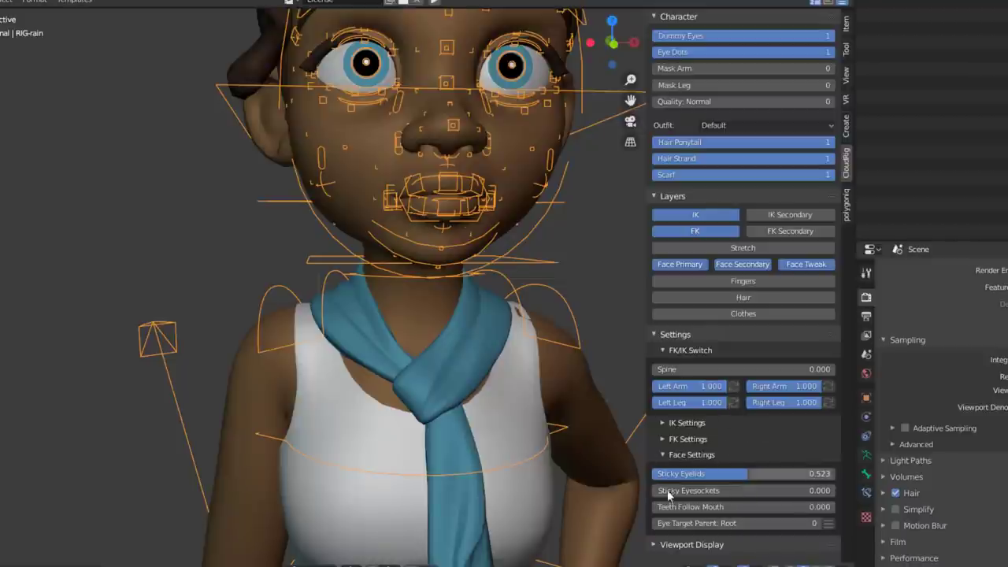
pyautogui.scroll(-6, 344, 228)
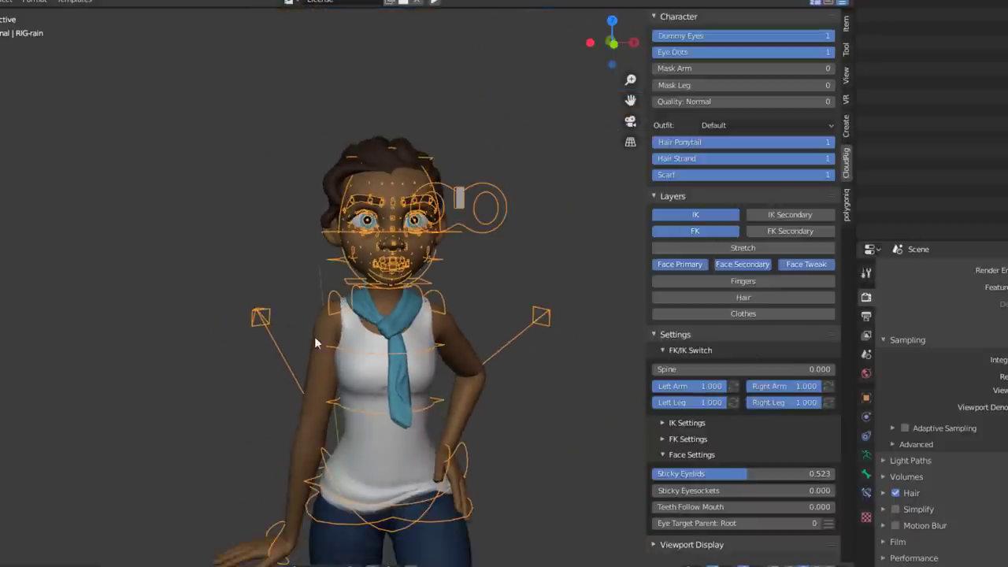
pyautogui.moveTo(362, 250); pyautogui.dragTo(593, 271, button='middle')
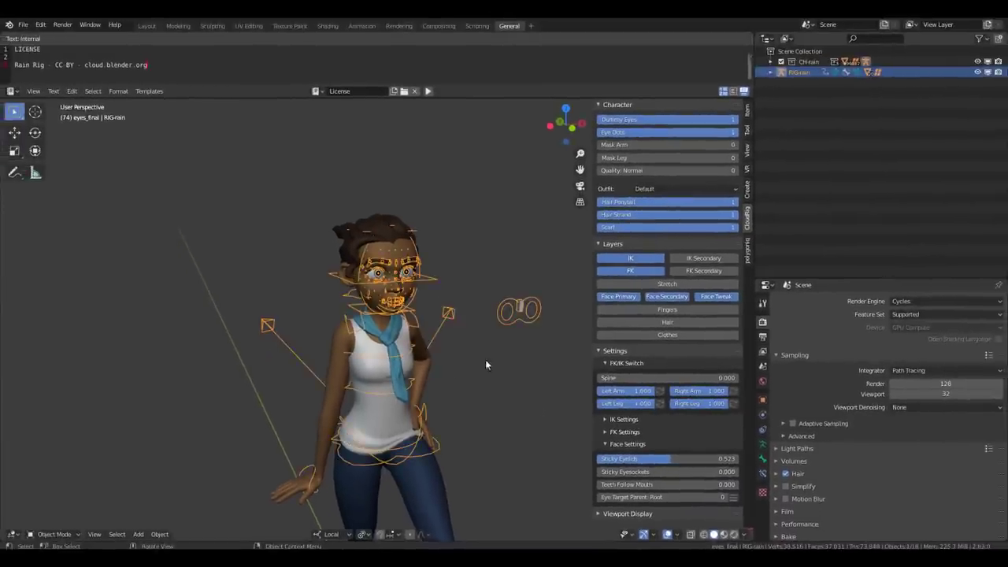
# - Switch the rig to Pose Mode and move the eye target control sideways, closer to the head
pyautogui.click(59, 534)
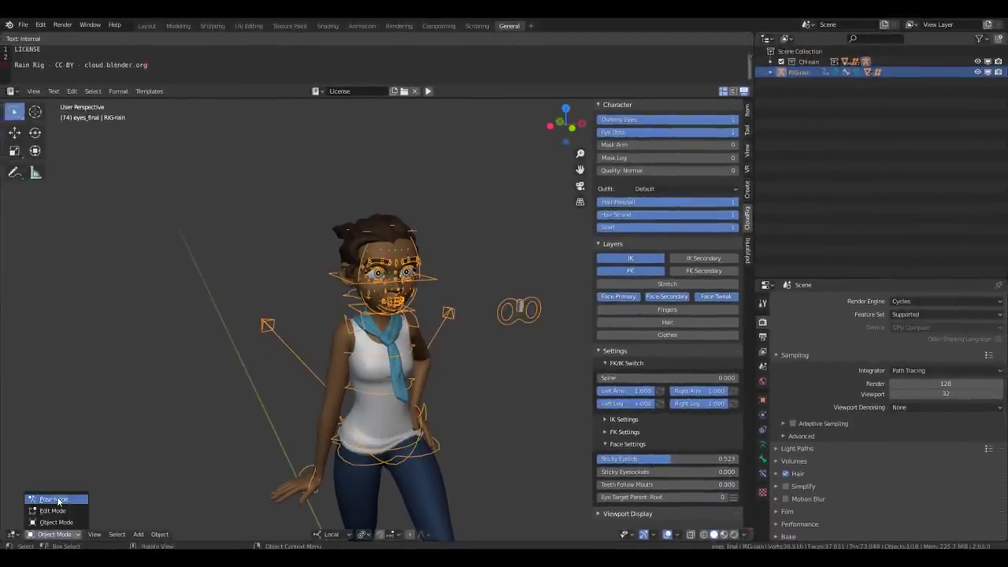
pyautogui.click(53, 499)
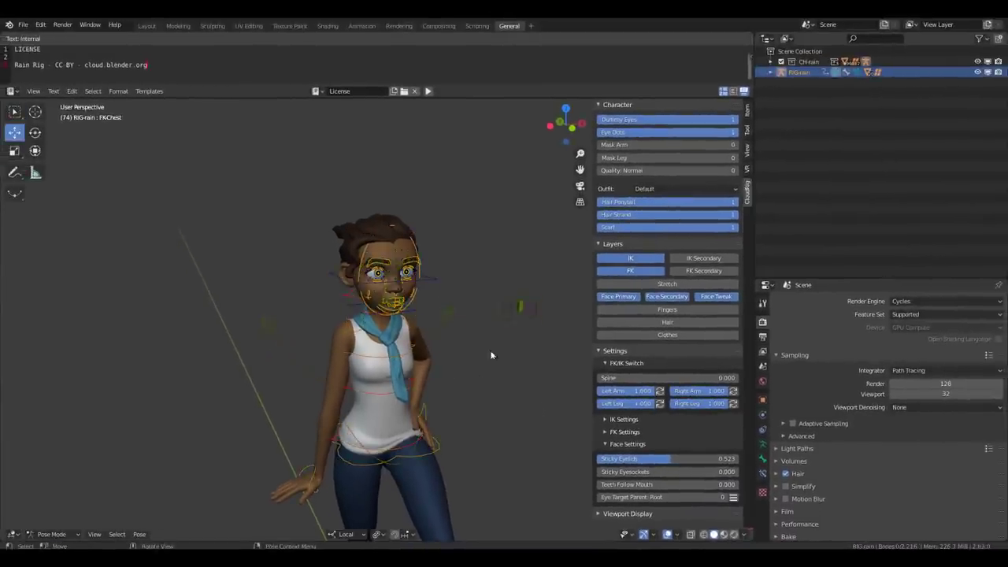
pyautogui.click(520, 304)
pyautogui.moveTo(540, 337); pyautogui.dragTo(517, 333, button='middle')
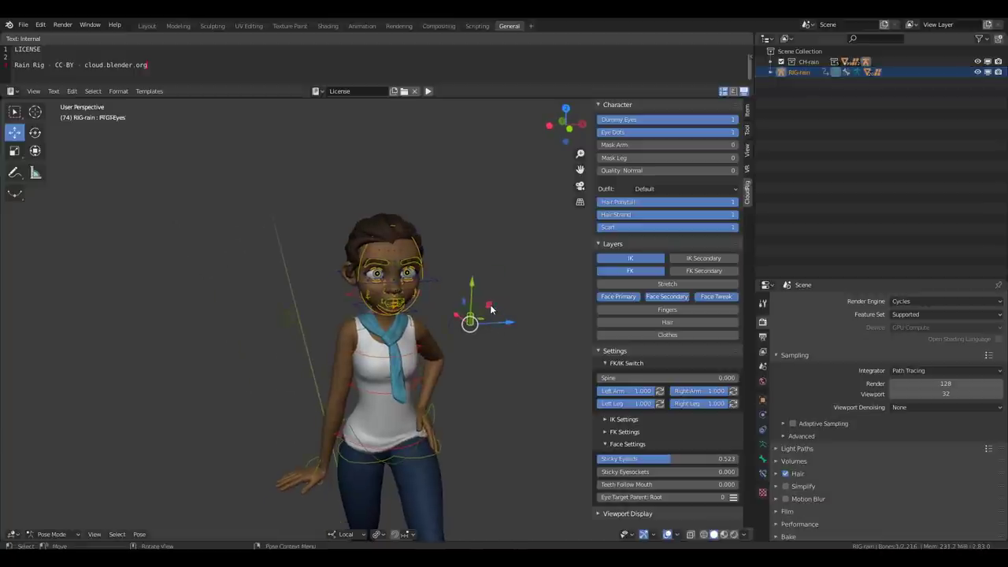
pyautogui.moveTo(489, 305); pyautogui.dragTo(461, 303)
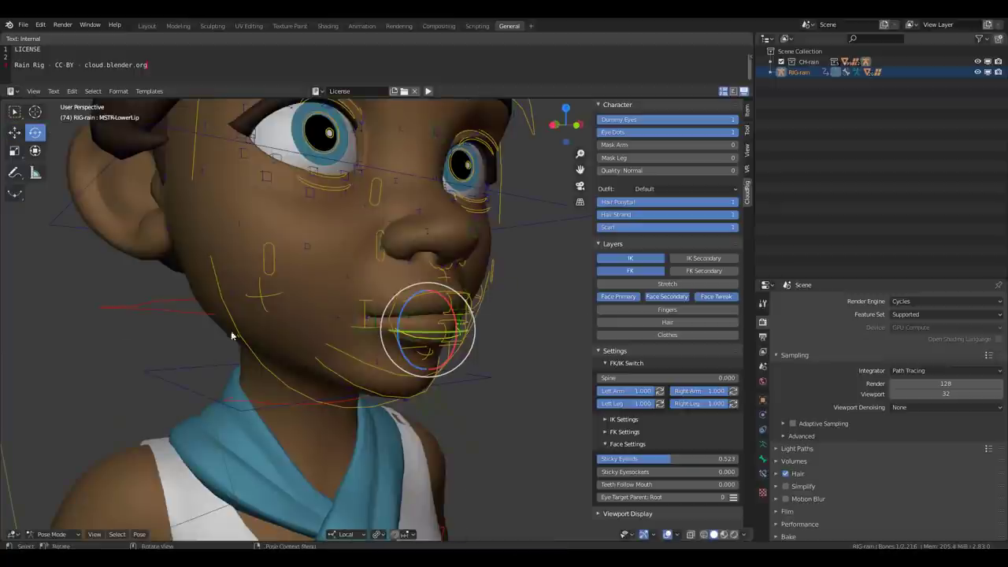
# - Select the lower head's master control around the jaw and rotate it slightly
pyautogui.click(244, 342)
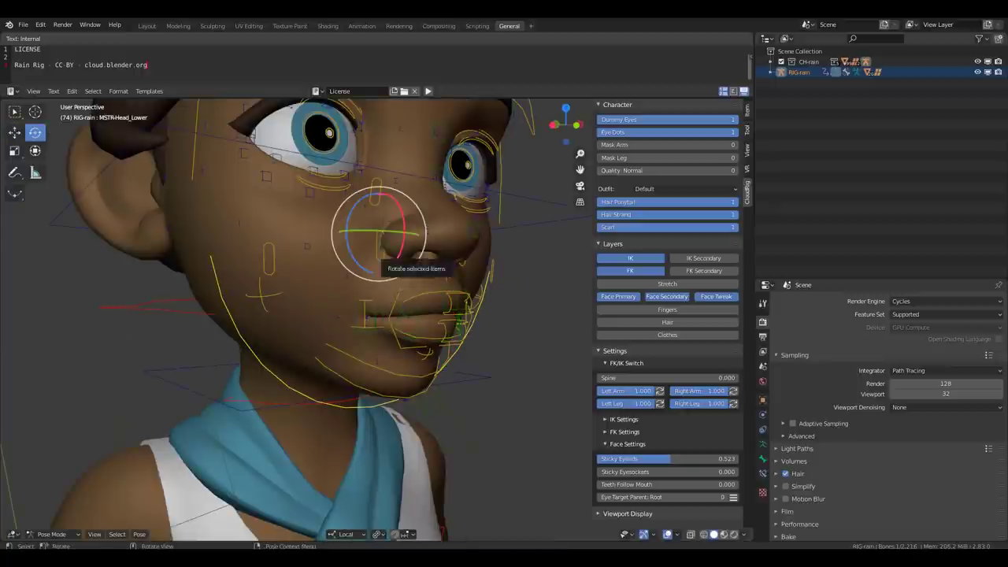
pyautogui.moveTo(400, 257)
pyautogui.mouseDown()
pyautogui.moveTo(398, 237)
pyautogui.moveTo(403, 272)
pyautogui.mouseUp()
pyautogui.scroll(-3, 403, 271)
pyautogui.moveTo(403, 272); pyautogui.dragTo(385, 291, button='middle')
# - Select the left eyebrow's master control and move it slightly upward to raise the brow
pyautogui.click(384, 286)
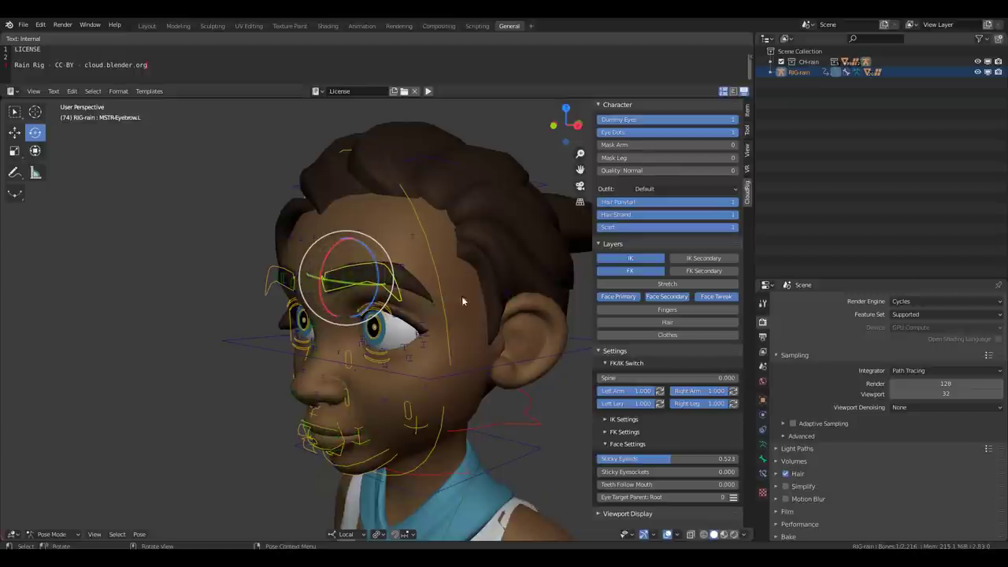
pyautogui.click(14, 133)
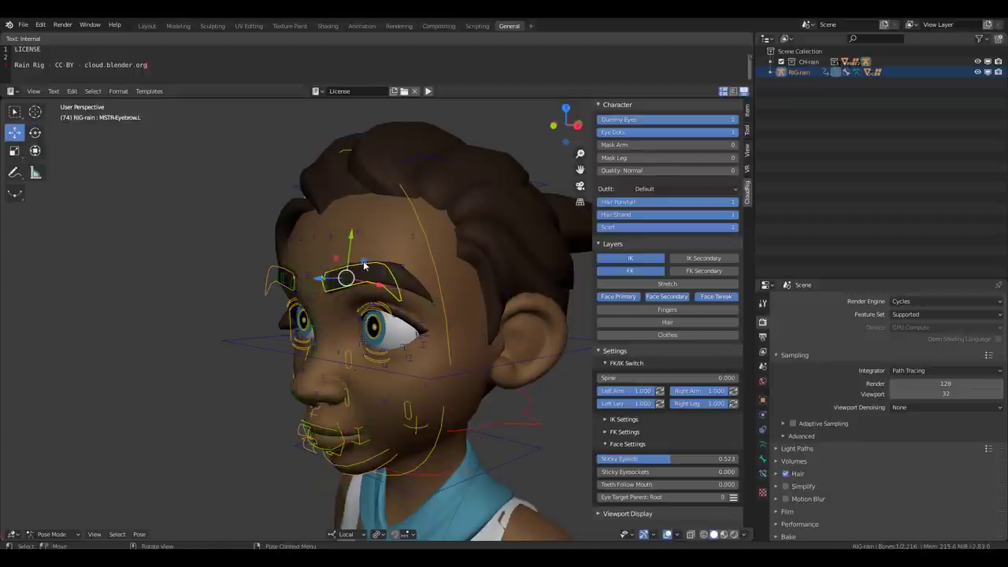
pyautogui.moveTo(364, 266); pyautogui.dragTo(365, 256)
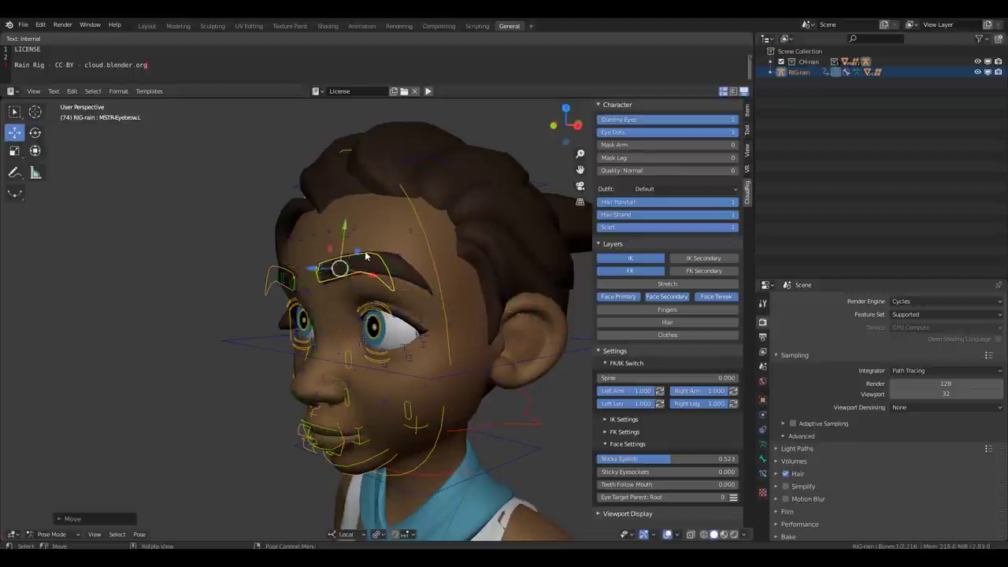
pyautogui.scroll(-7, 365, 256)
pyautogui.moveTo(384, 320); pyautogui.dragTo(489, 337, button='middle')
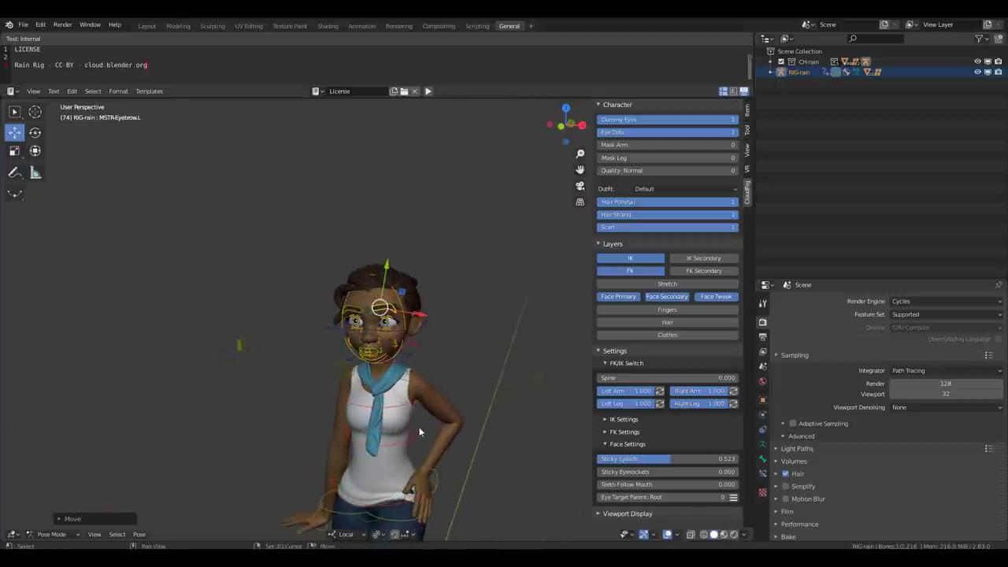
pyautogui.moveTo(419, 433); pyautogui.dragTo(460, 293, button='middle')
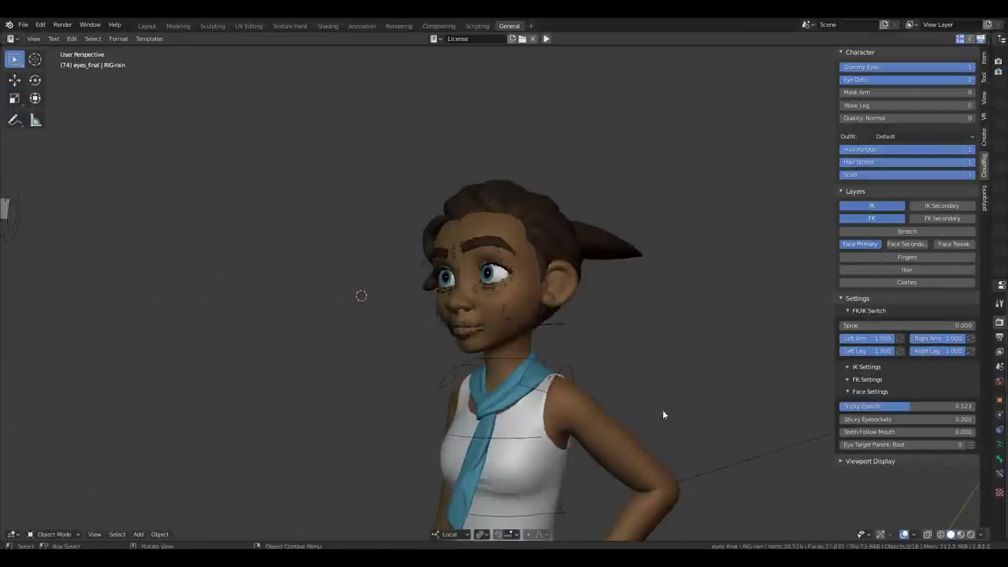
# - Collapse the rig's Settings section, expand Viewport Display and examine its list of material colours against the character
pyautogui.moveTo(662, 410); pyautogui.dragTo(693, 331, button='middle')
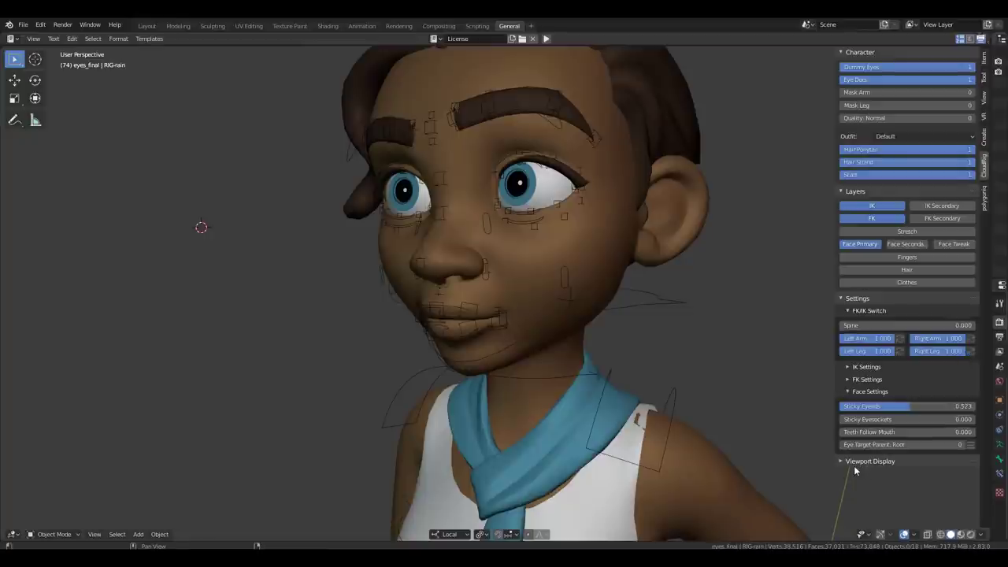
pyautogui.click(841, 298)
pyautogui.click(846, 311)
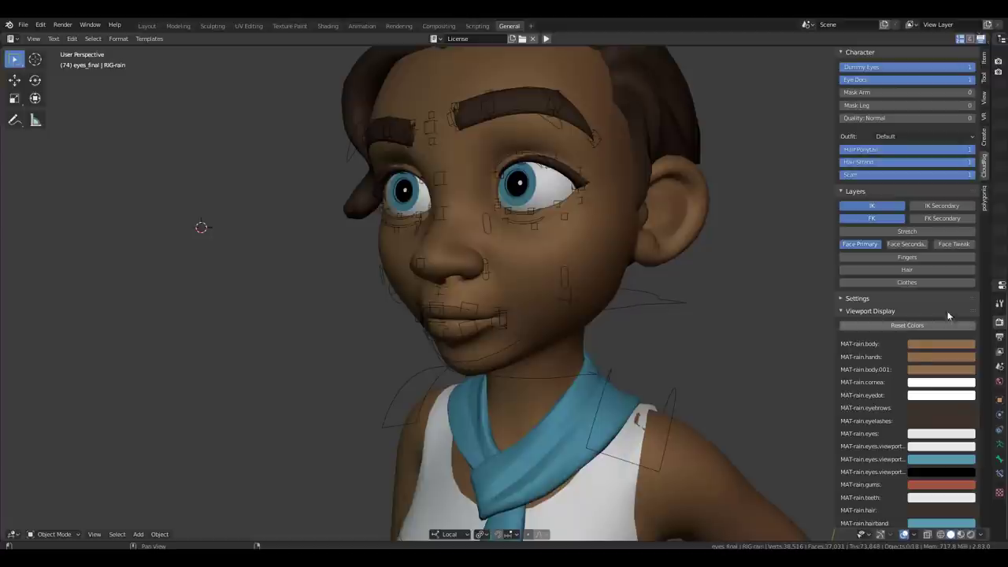
pyautogui.scroll(-4, 905, 422)
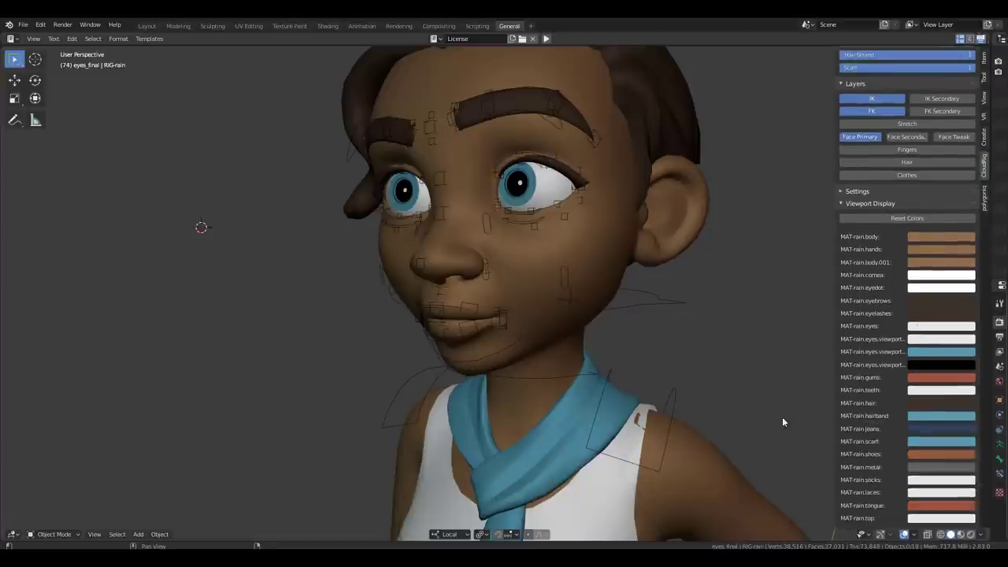
pyautogui.scroll(-5, 523, 371)
pyautogui.scroll(7, 477, 234)
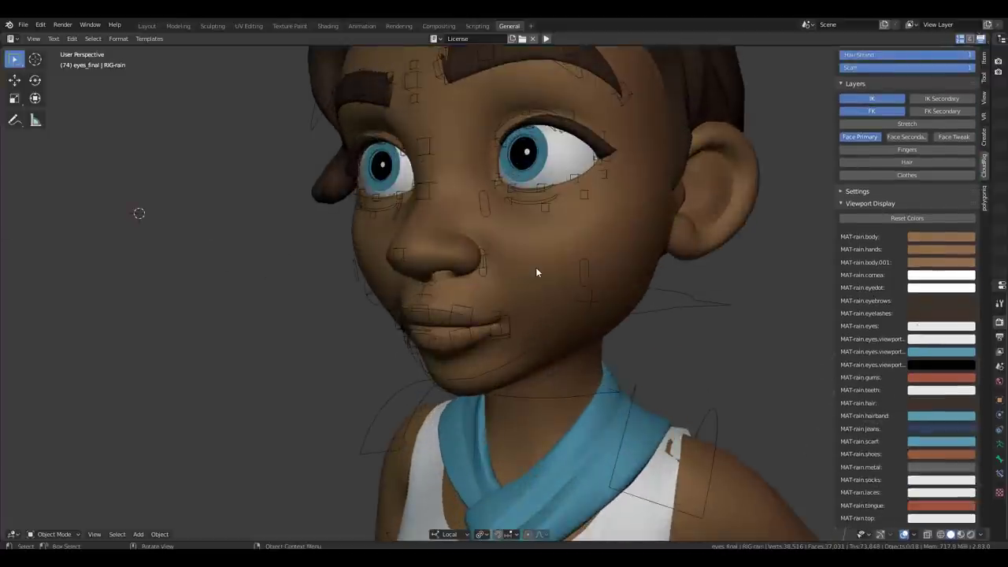
pyautogui.scroll(-2, 536, 267)
pyautogui.keyDown('shift'); pyautogui.moveTo(639, 328); pyautogui.dragTo(601, 365, button='middle'); pyautogui.keyUp('shift')
pyautogui.scroll(3, 886, 272)
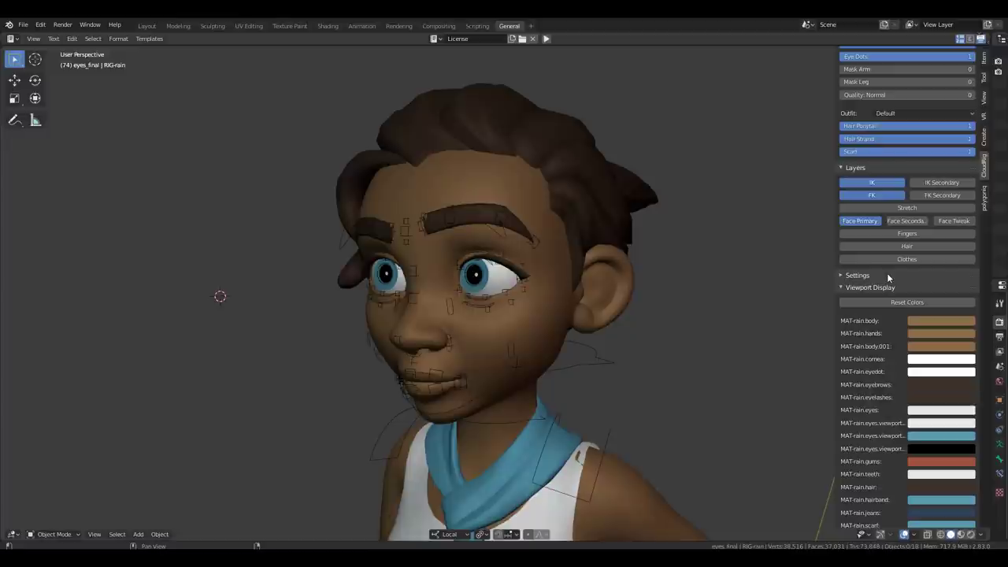
# - Reset the viewport colours and set the eyebrow material to a light peach with saturation 0.371 and value 1.000
pyautogui.click(891, 303)
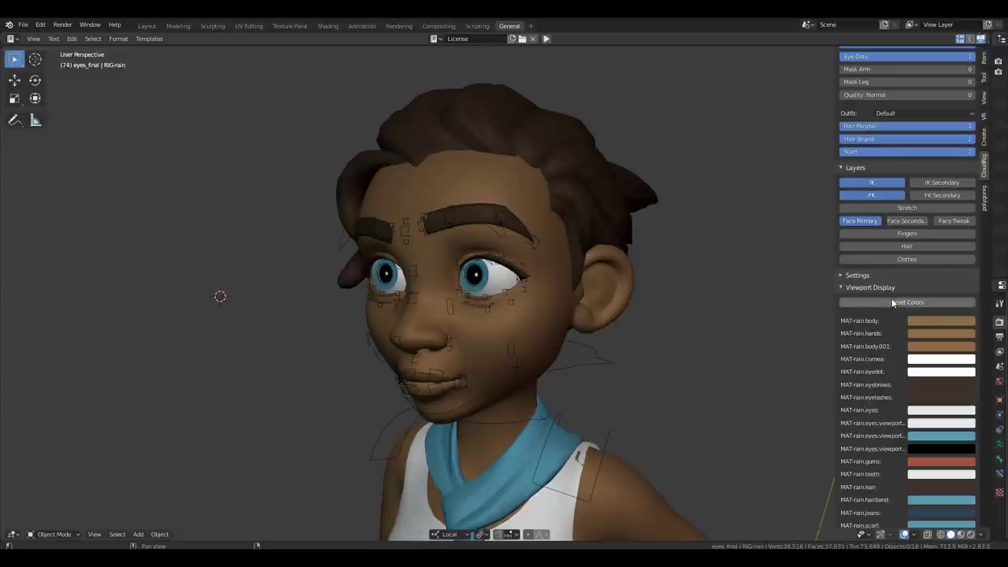
pyautogui.click(949, 385)
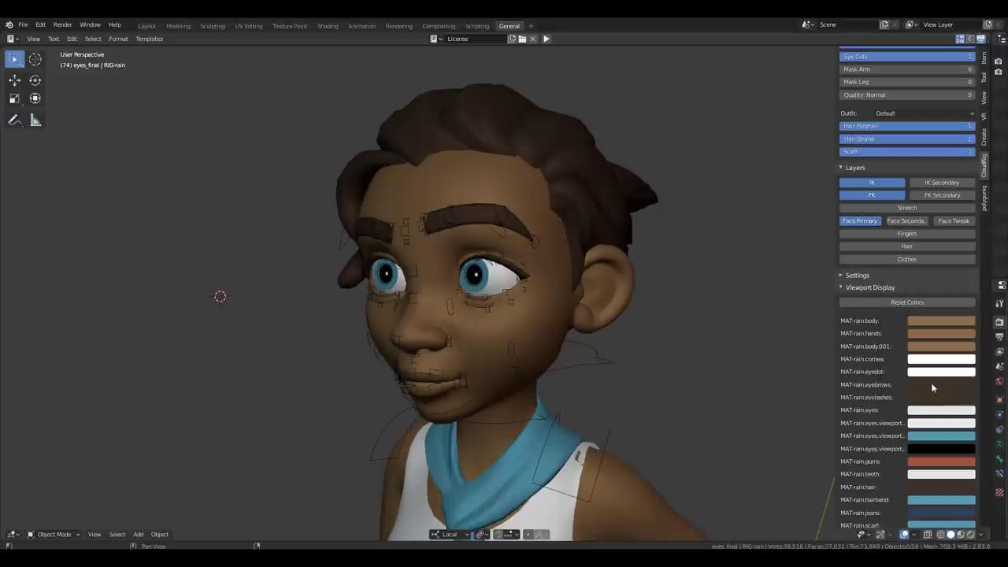
pyautogui.click(932, 387)
pyautogui.moveTo(967, 264); pyautogui.dragTo(967, 249)
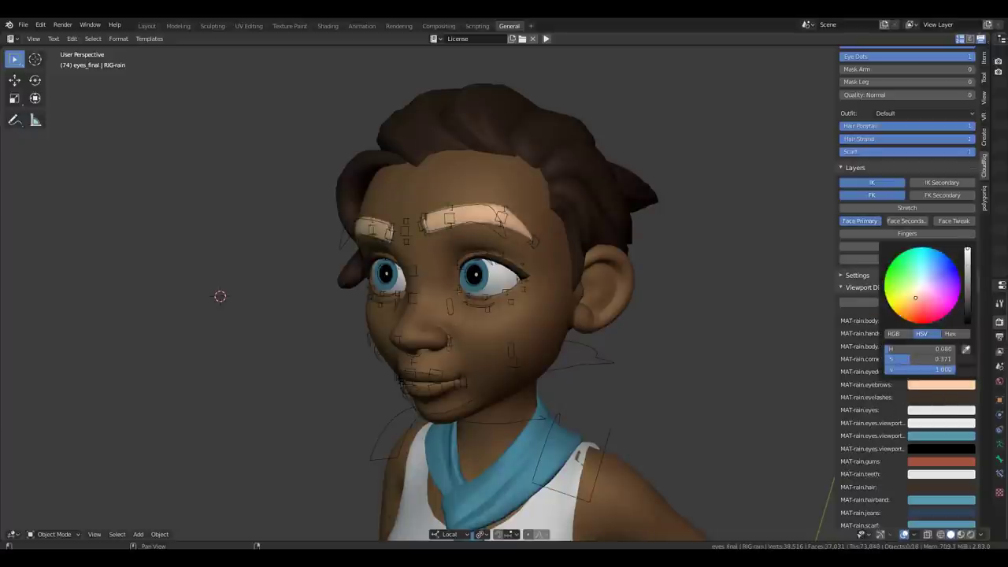
# - Change the blue iris viewport material to a saturated pinkish red at full brightness
pyautogui.click(923, 439)
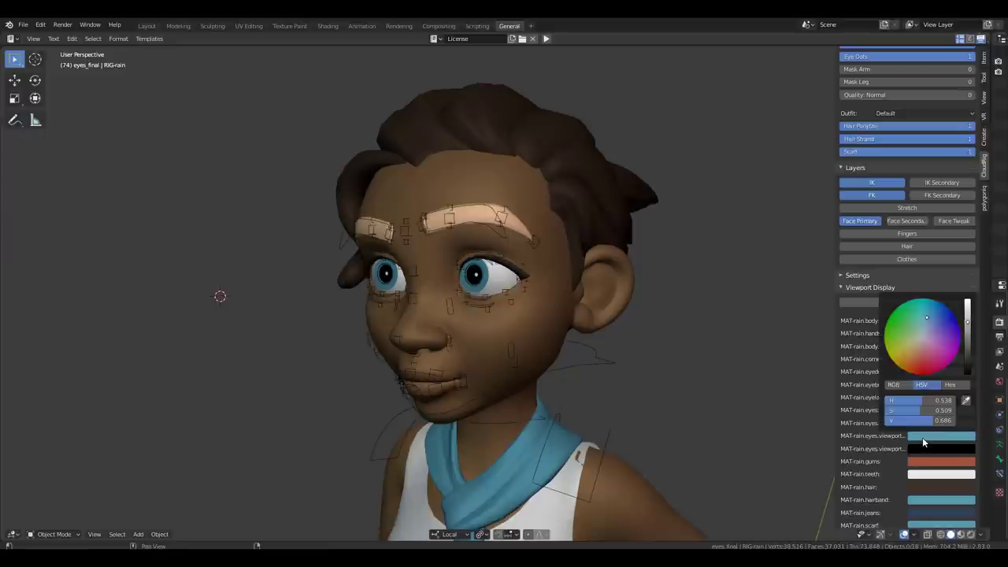
pyautogui.moveTo(973, 326); pyautogui.dragTo(968, 300)
pyautogui.moveTo(913, 326)
pyautogui.mouseDown()
pyautogui.moveTo(898, 332)
pyautogui.moveTo(945, 337)
pyautogui.moveTo(911, 365)
pyautogui.moveTo(919, 347)
pyautogui.moveTo(938, 370)
pyautogui.mouseUp()
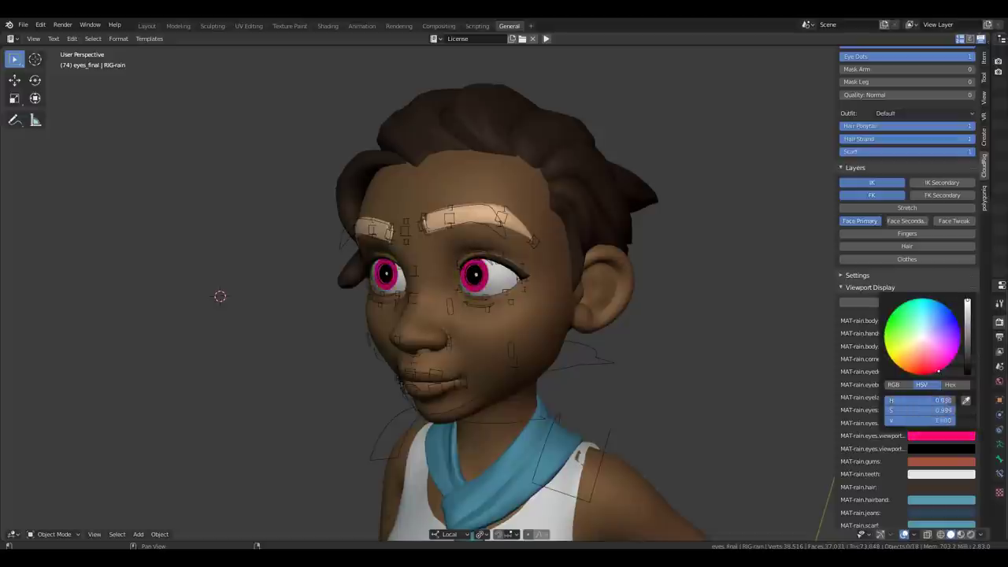
# - View the recoloured eyebrows and eyes, and reset all the rig's viewport colours
pyautogui.scroll(-4, 595, 395)
pyautogui.moveTo(595, 395); pyautogui.dragTo(773, 421, button='middle')
pyautogui.scroll(6, 692, 415)
pyautogui.scroll(-4, 622, 412)
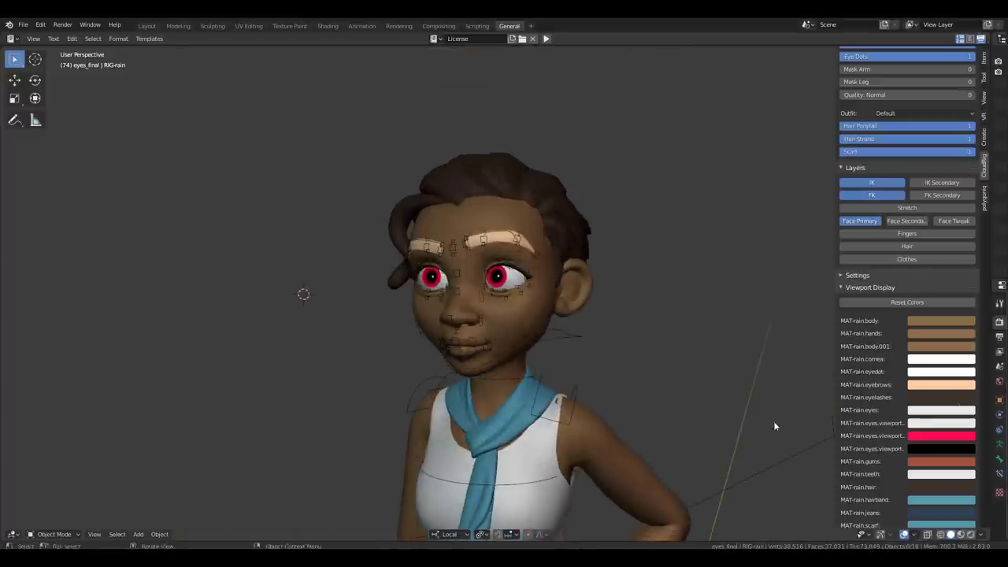
pyautogui.click(942, 303)
pyautogui.scroll(3, 600, 336)
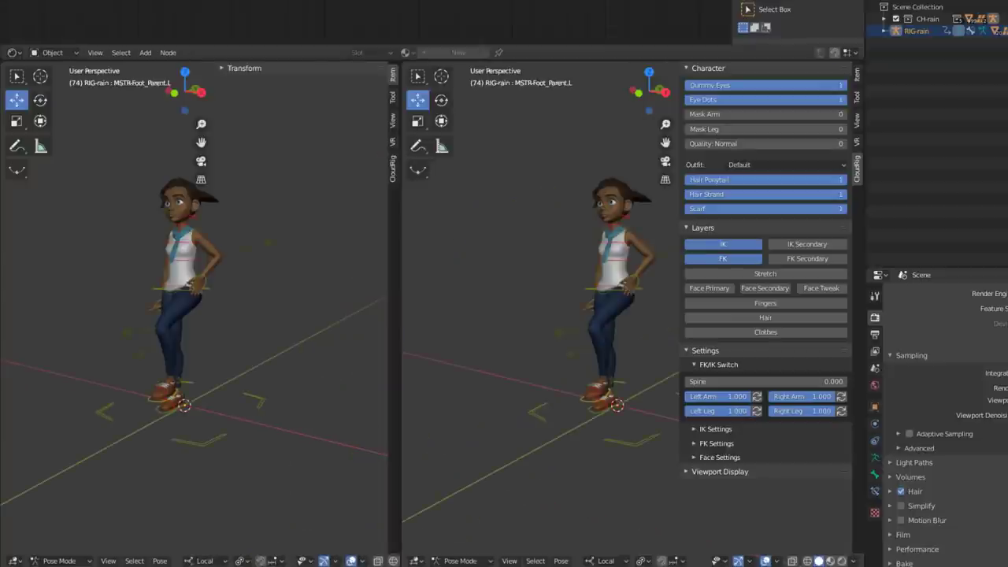
# - Turn the viewport without the rig settings into a Shader Editor and select the rig's chest control
pyautogui.click(14, 560)
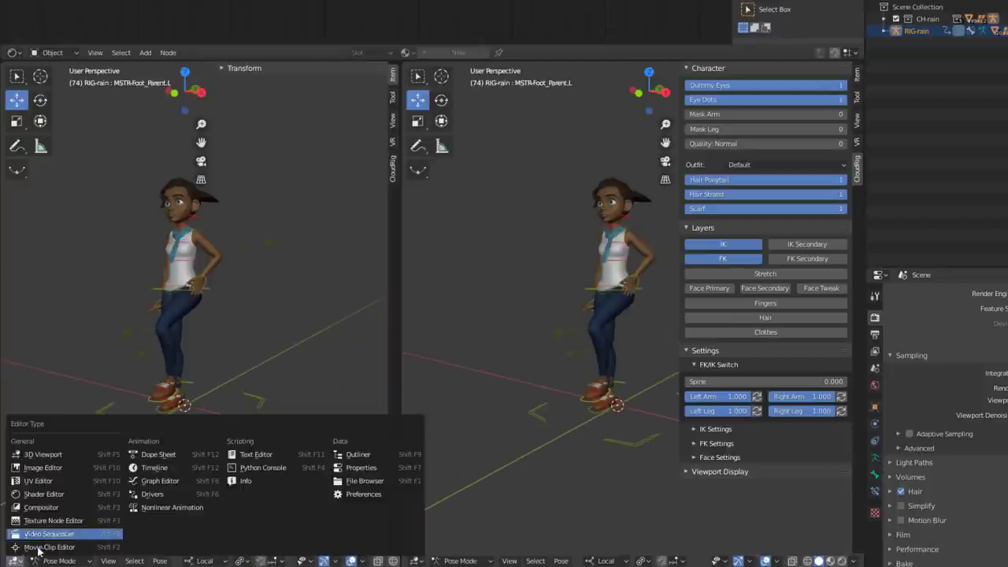
pyautogui.click(45, 494)
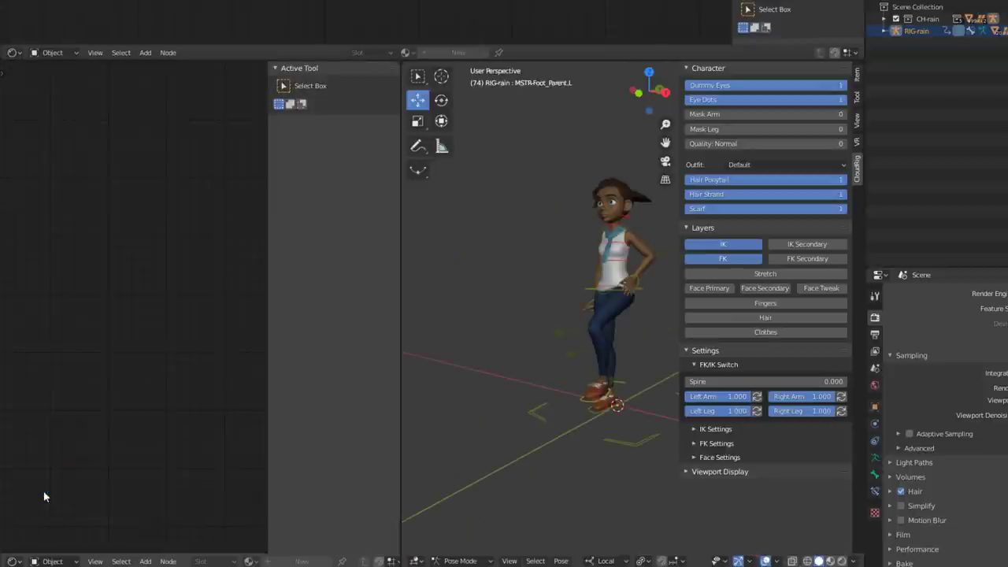
pyautogui.click(614, 244)
pyautogui.click(417, 96)
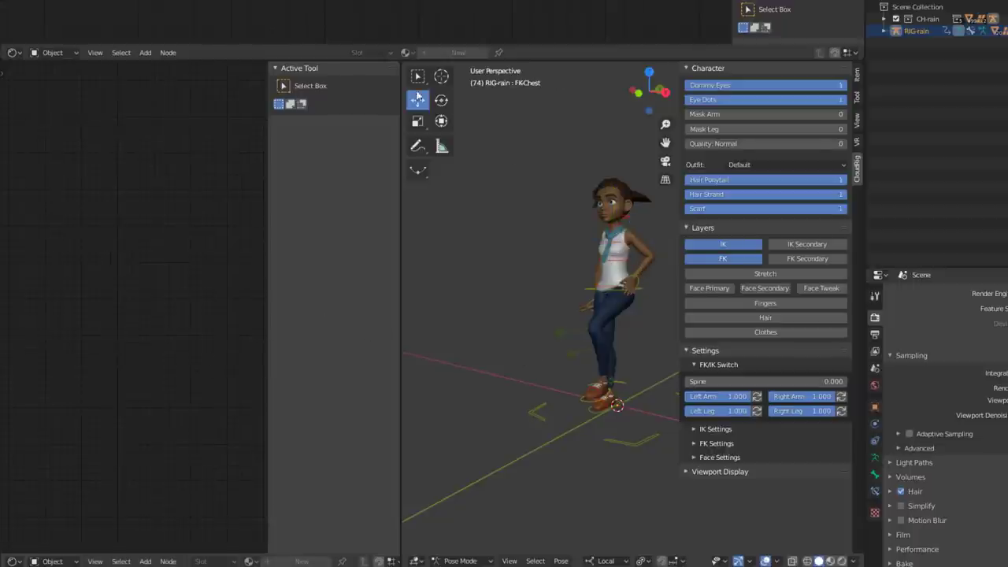
# - Switch to Object Mode and select the character's jeans to examine the nodes of their material
pyautogui.click(470, 561)
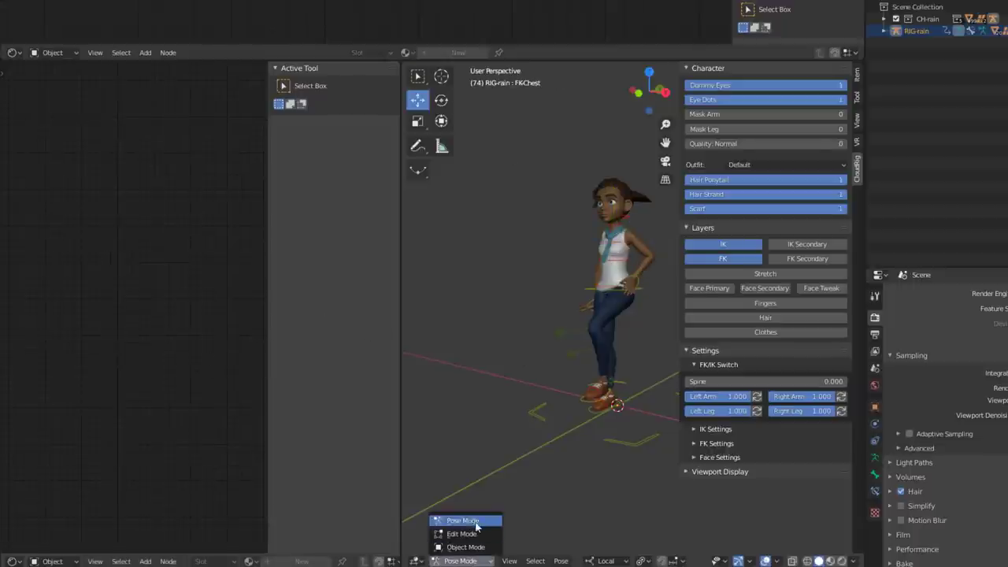
pyautogui.click(481, 548)
pyautogui.click(607, 326)
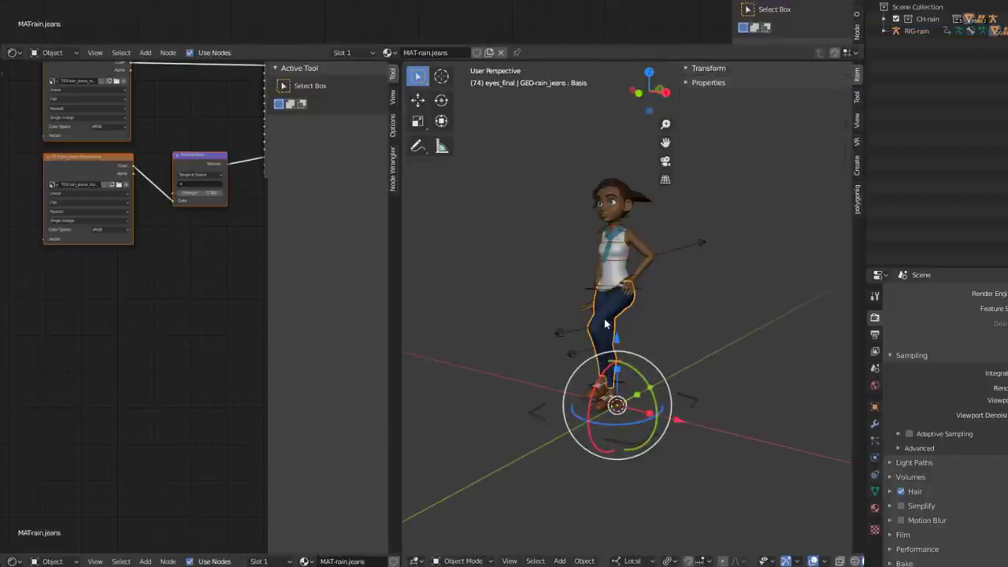
pyautogui.moveTo(142, 305); pyautogui.dragTo(117, 414, button='middle')
# - Select the character's body to show its material nodes, and widen the Shader Editor to fit them
pyautogui.click(638, 251)
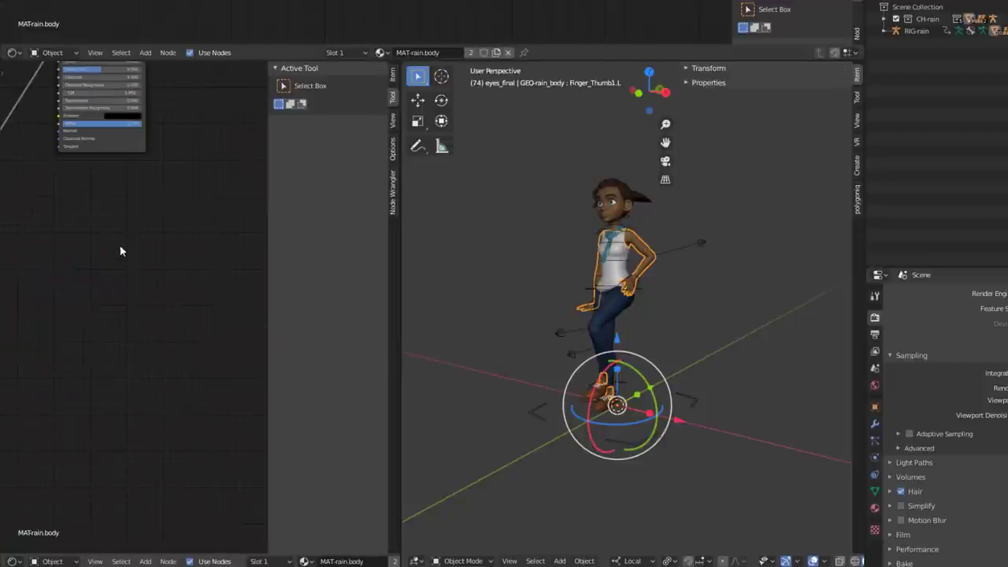
pyautogui.moveTo(119, 250); pyautogui.dragTo(122, 459, button='middle')
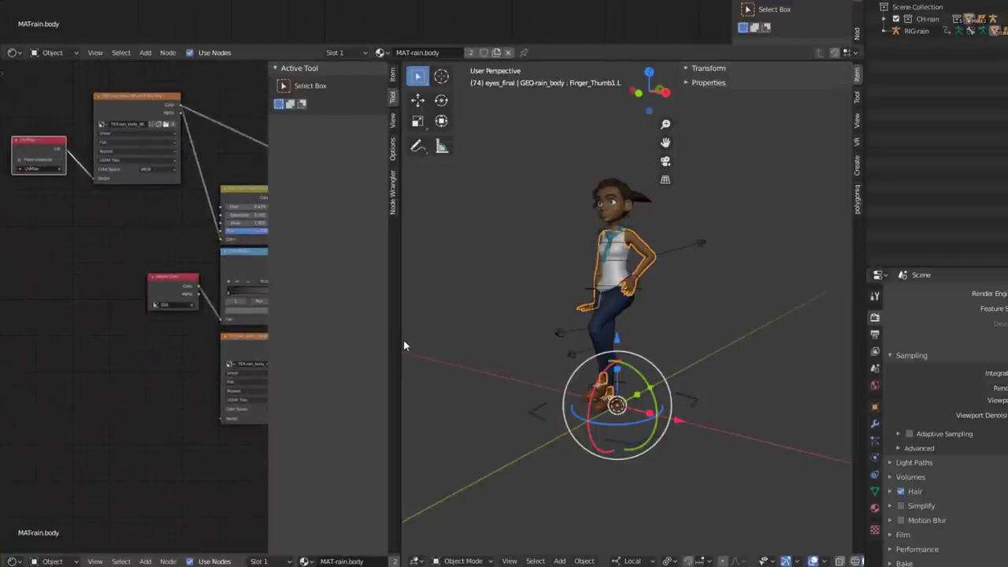
pyautogui.moveTo(399, 340); pyautogui.dragTo(658, 340)
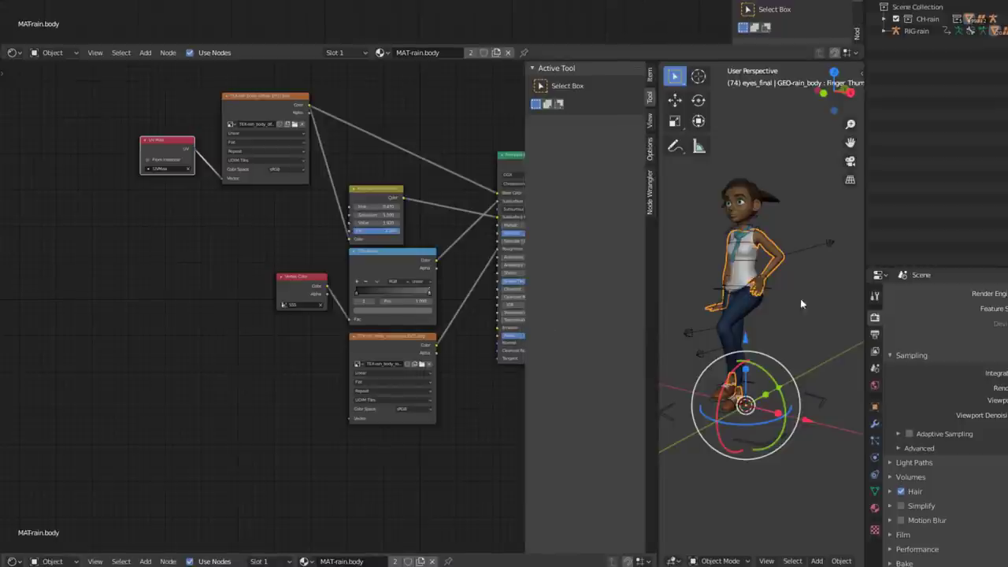
# - Examine the body material's node tree from the texture inputs to the Material Output, along with the character's upper body
pyautogui.scroll(5, 800, 299)
pyautogui.scroll(-4, 752, 295)
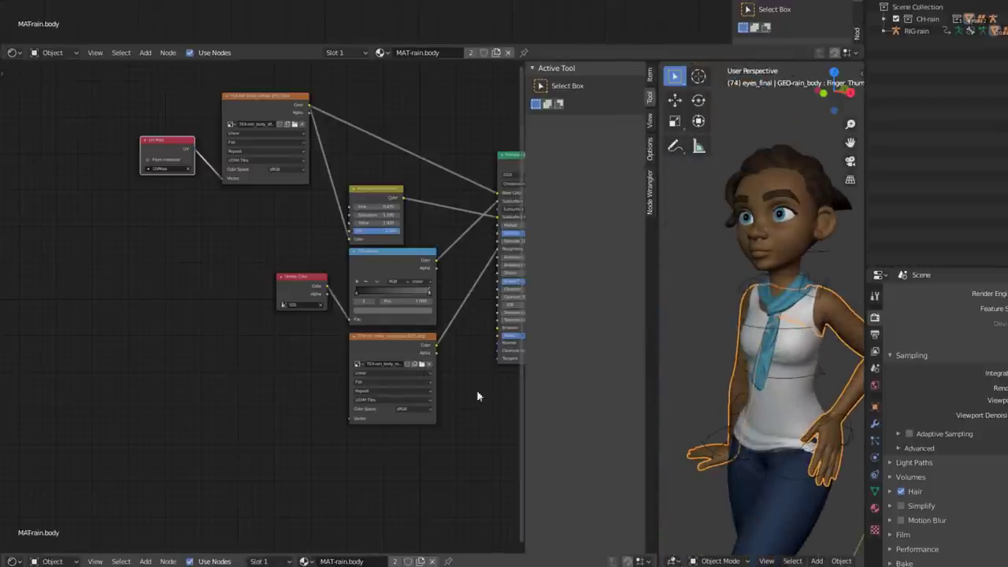
pyautogui.moveTo(477, 397); pyautogui.dragTo(376, 415, button='middle')
pyautogui.scroll(2, 424, 334)
pyautogui.scroll(-2, 424, 334)
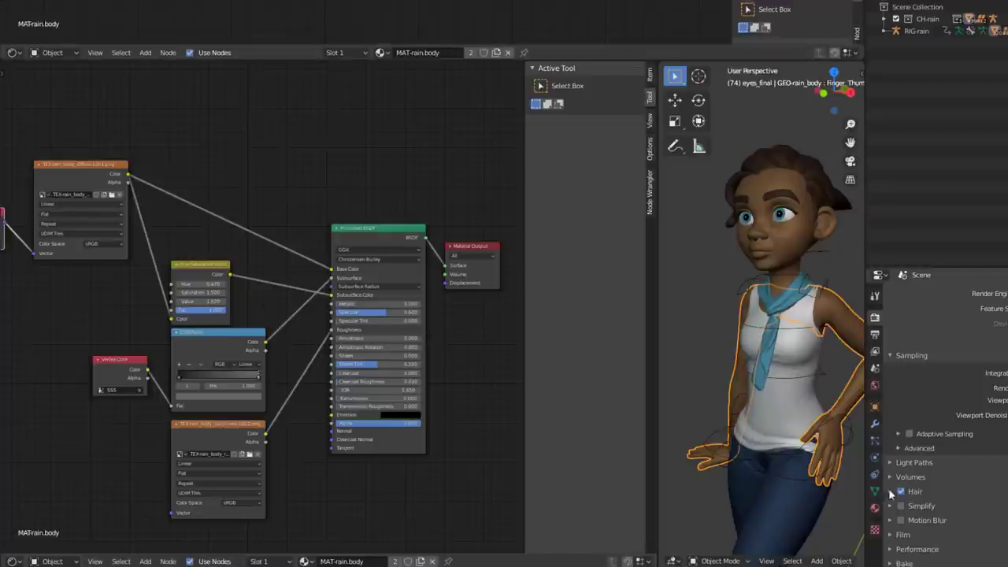
pyautogui.moveTo(709, 339); pyautogui.dragTo(794, 286, button='middle')
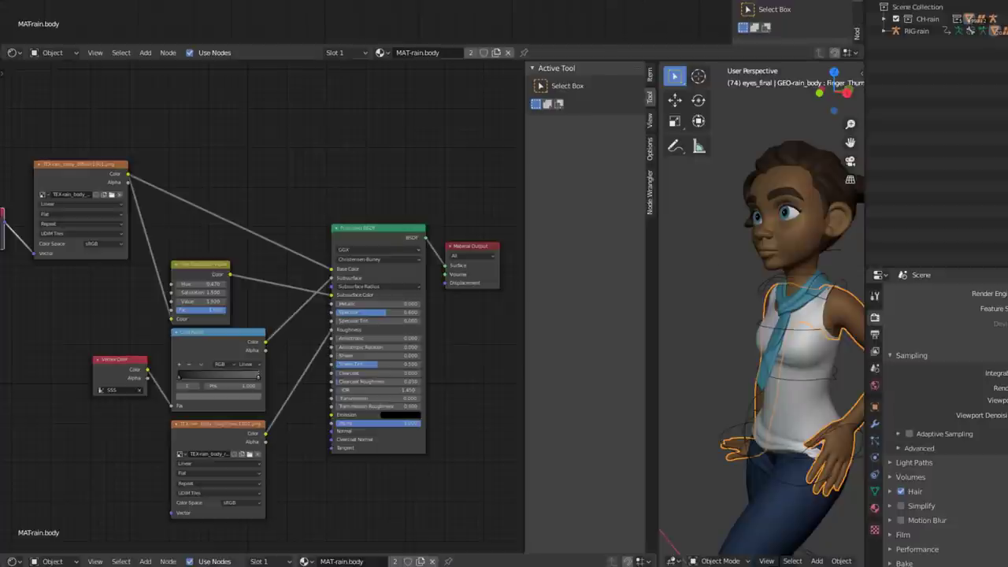
# - Open the rig's maps folder in the file explorer and look over its texture images
pyautogui.moveTo(604, 61); pyautogui.dragTo(542, 25)
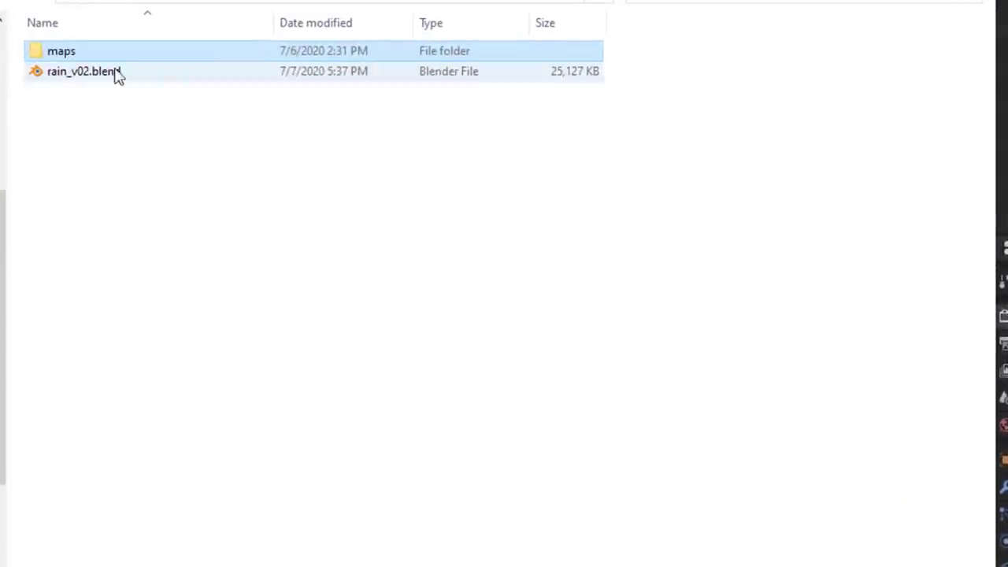
pyautogui.doubleClick(56, 51)
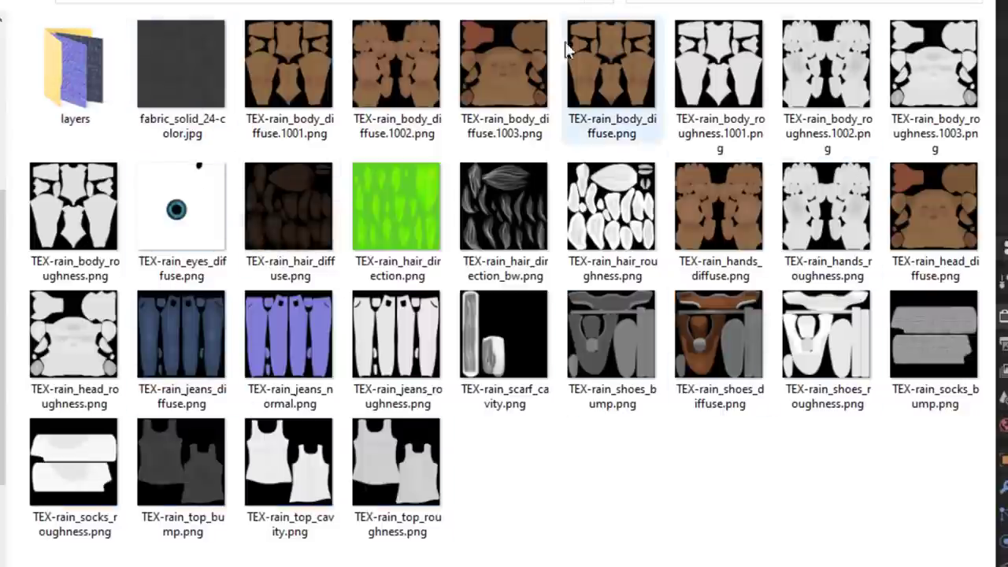
pyautogui.moveTo(877, 500); pyautogui.dragTo(164, 53)
pyautogui.moveTo(948, 542); pyautogui.dragTo(782, 470)
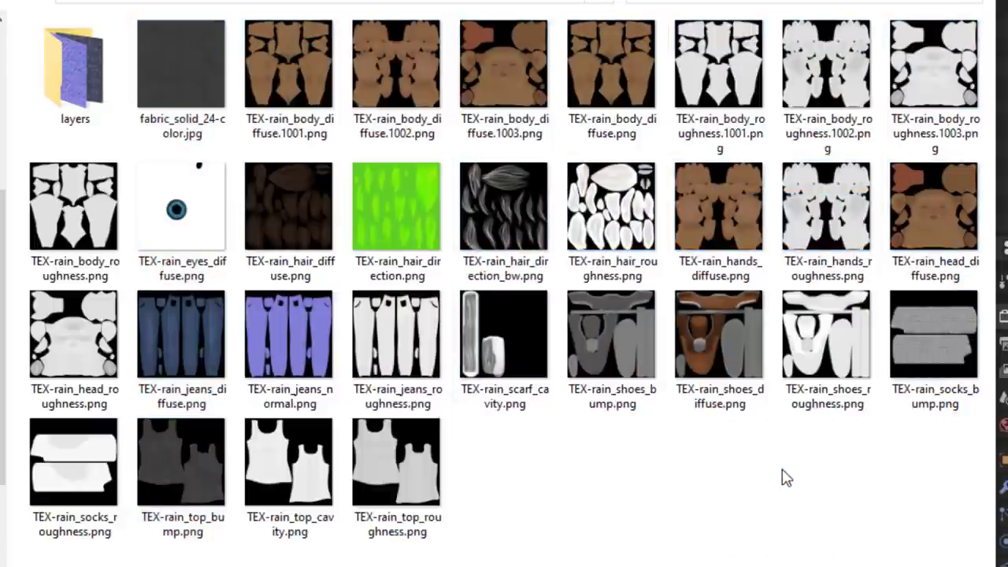
pyautogui.click(497, 78)
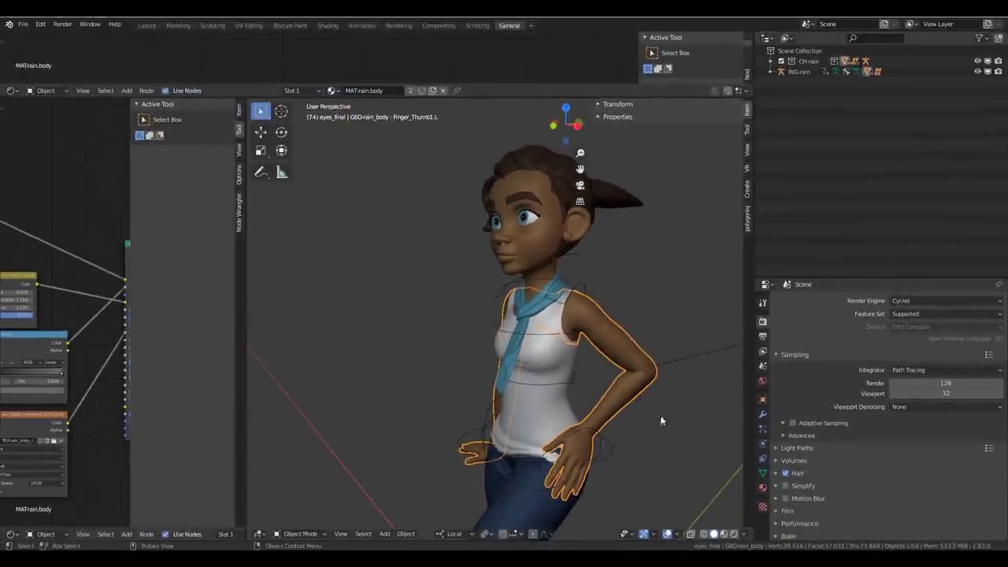
# - Return to the Blender file using Cycles, set the viewport to rendered shading and inspect the character's face and scarf from several angles
pyautogui.click(734, 537)
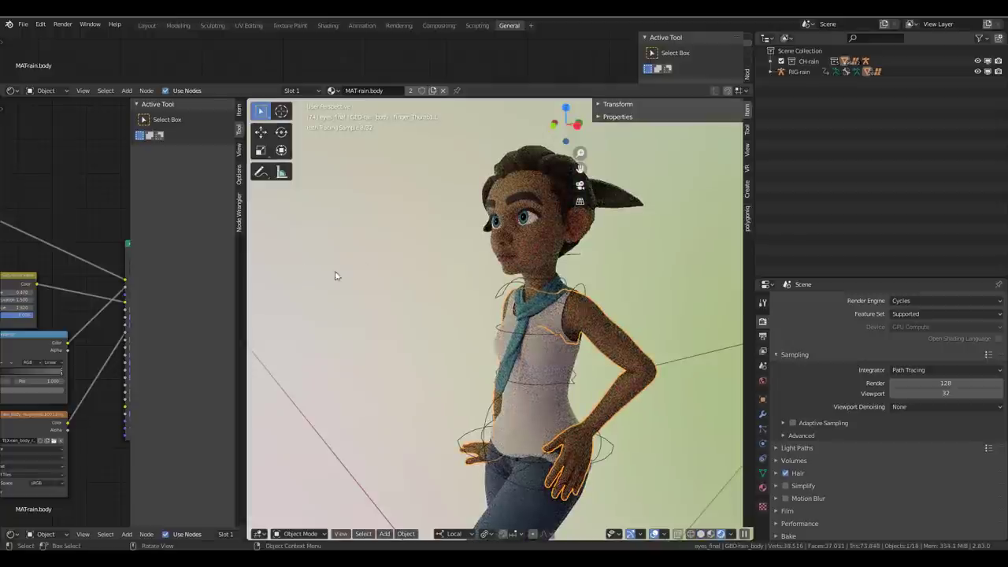
pyautogui.moveTo(555, 352); pyautogui.dragTo(466, 284, button='middle')
pyautogui.scroll(4, 466, 282)
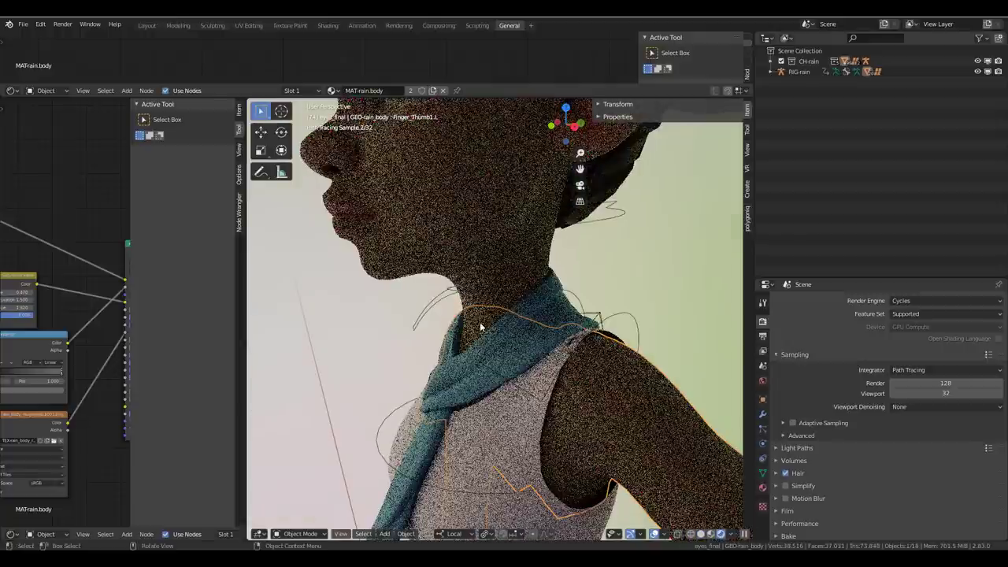
pyautogui.moveTo(480, 323); pyautogui.dragTo(540, 324, button='middle')
pyautogui.scroll(-8, 541, 324)
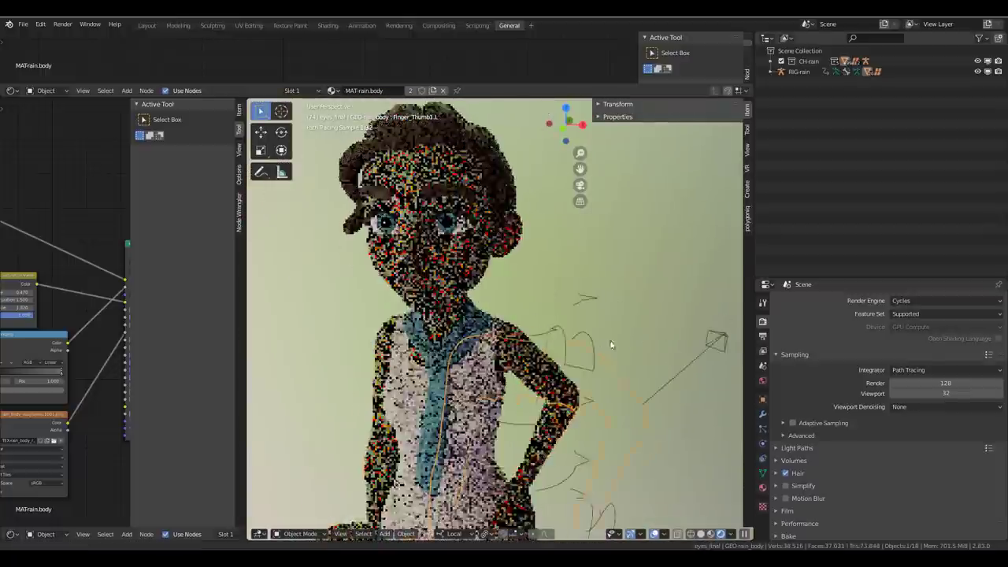
pyautogui.moveTo(602, 361); pyautogui.dragTo(539, 330, button='middle')
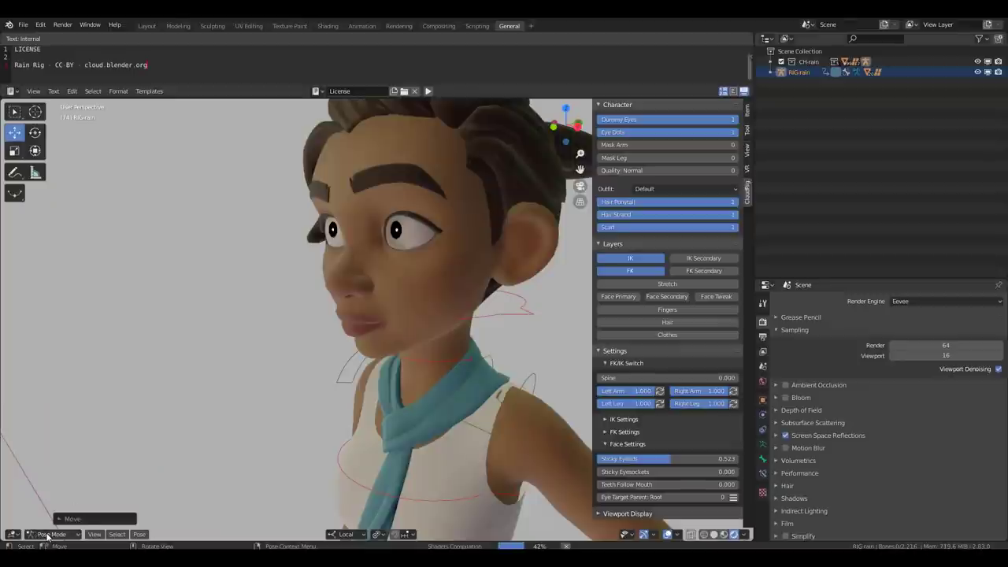
# - In the Blender window using Eevee, switch the rig to Object Mode and examine the rendered head from the front
pyautogui.click(51, 534)
pyautogui.click(52, 522)
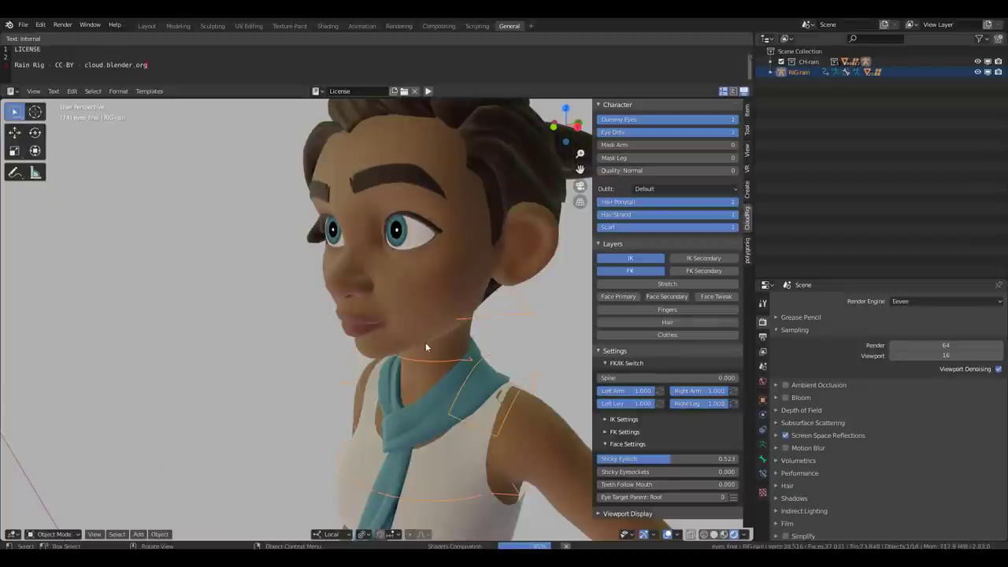
pyautogui.scroll(-4, 425, 342)
pyautogui.scroll(3, 425, 342)
pyautogui.moveTo(425, 342); pyautogui.dragTo(475, 348, button='middle')
pyautogui.scroll(3, 410, 360)
pyautogui.moveTo(409, 360); pyautogui.dragTo(433, 362, button='middle')
pyautogui.scroll(-4, 433, 362)
pyautogui.scroll(4, 432, 363)
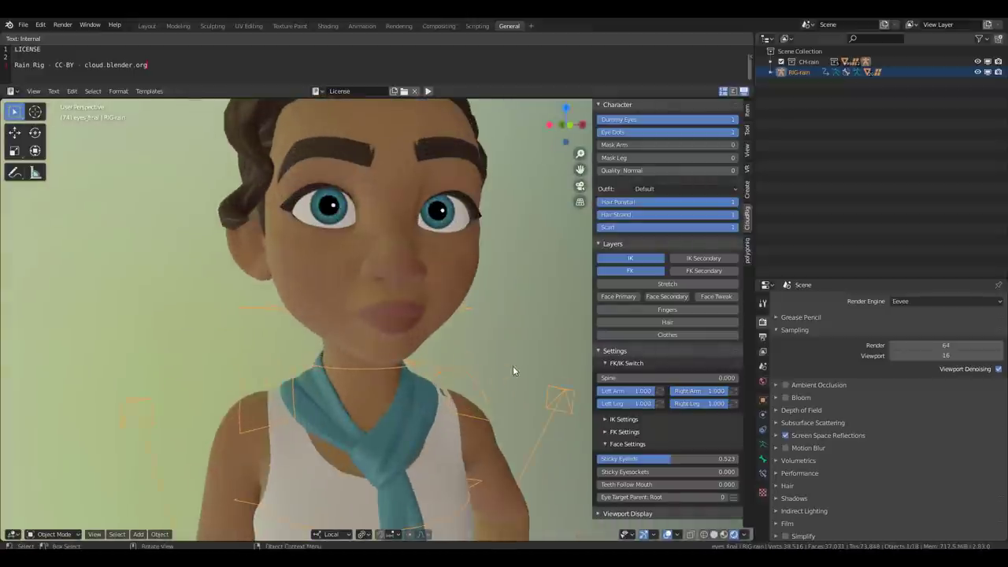
pyautogui.moveTo(513, 367); pyautogui.dragTo(483, 374, button='middle')
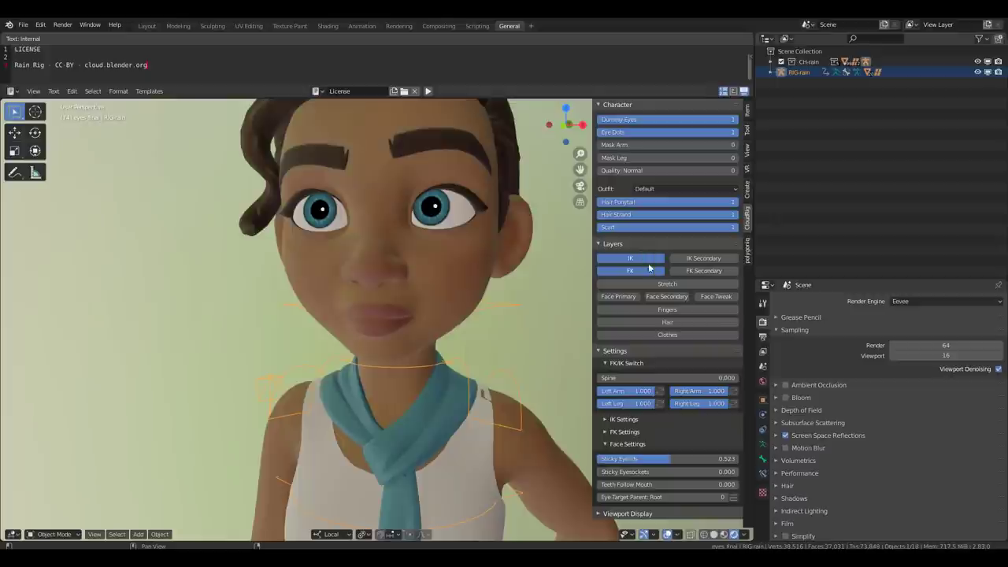
# - Deselect everything and toggle off the viewport overlays in both the Eevee and Cycles windows
pyautogui.click(552, 405)
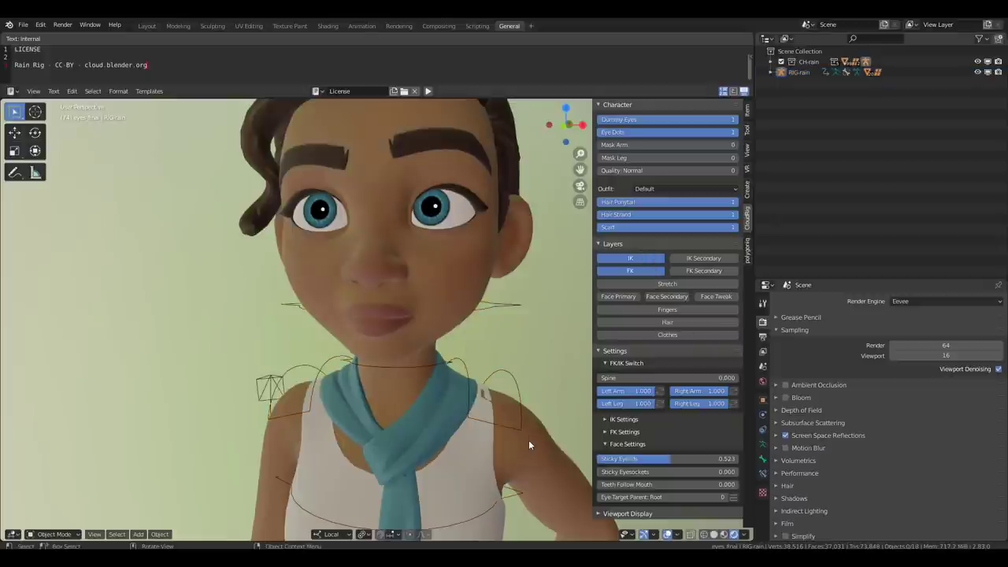
pyautogui.click(669, 535)
pyautogui.moveTo(457, 365)
pyautogui.mouseDown(button='middle')
pyautogui.moveTo(431, 353)
pyautogui.moveTo(396, 376)
pyautogui.moveTo(234, 334)
pyautogui.moveTo(461, 347)
pyautogui.mouseUp(button='middle')
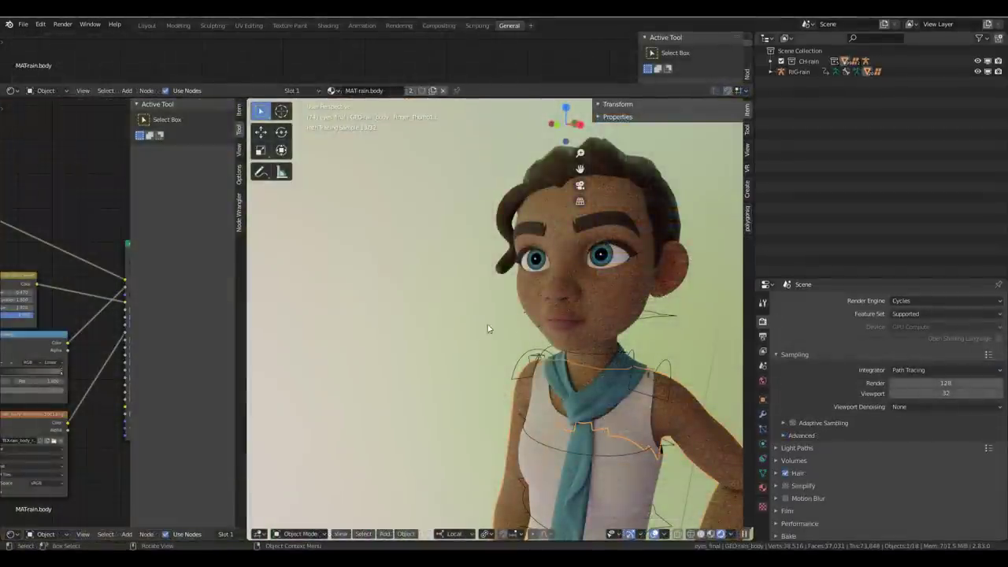
pyautogui.click(426, 318)
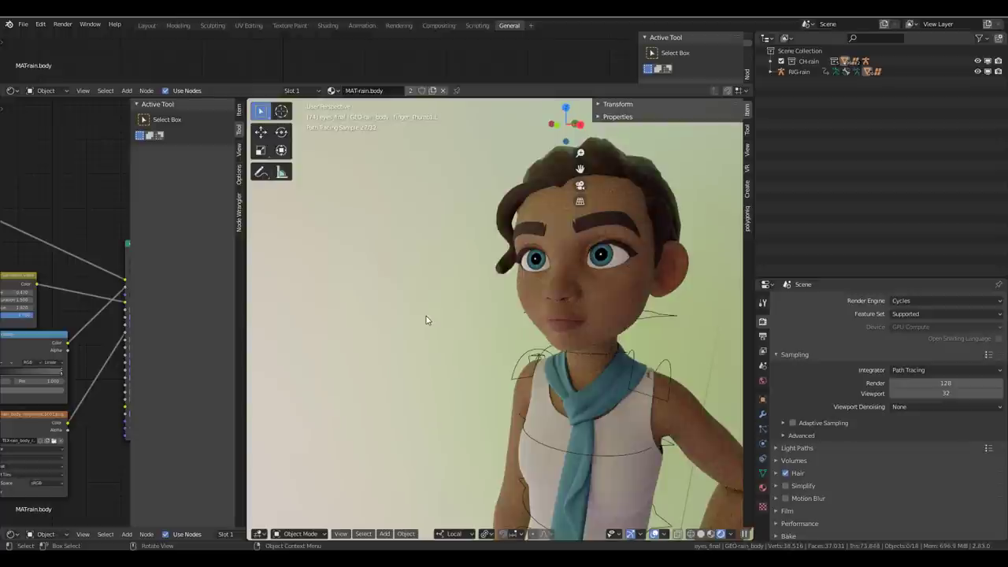
pyautogui.click(654, 534)
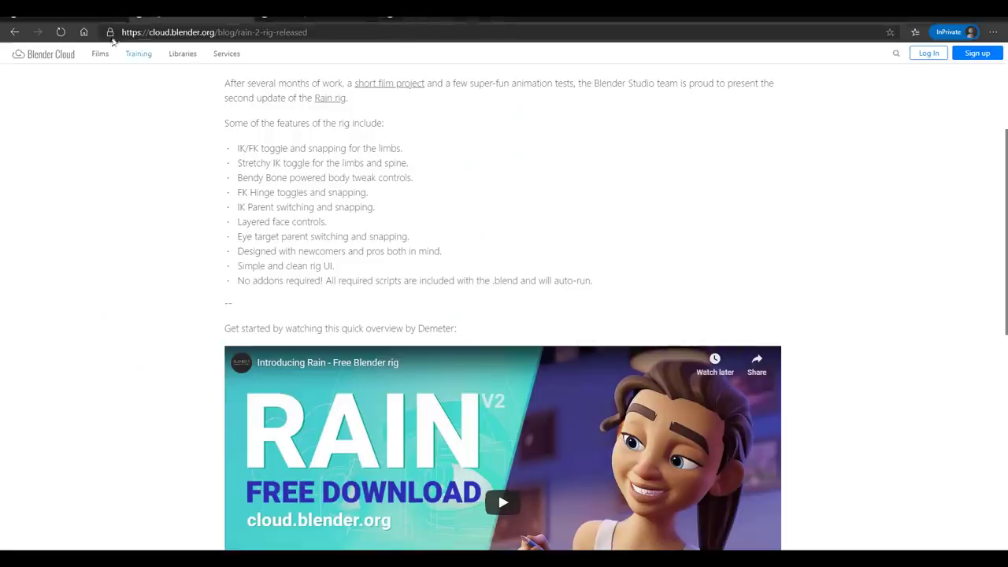
# - Switch to the Blender Cloud Characters library in the browser and open the Vincent character page
pyautogui.click(441, 18)
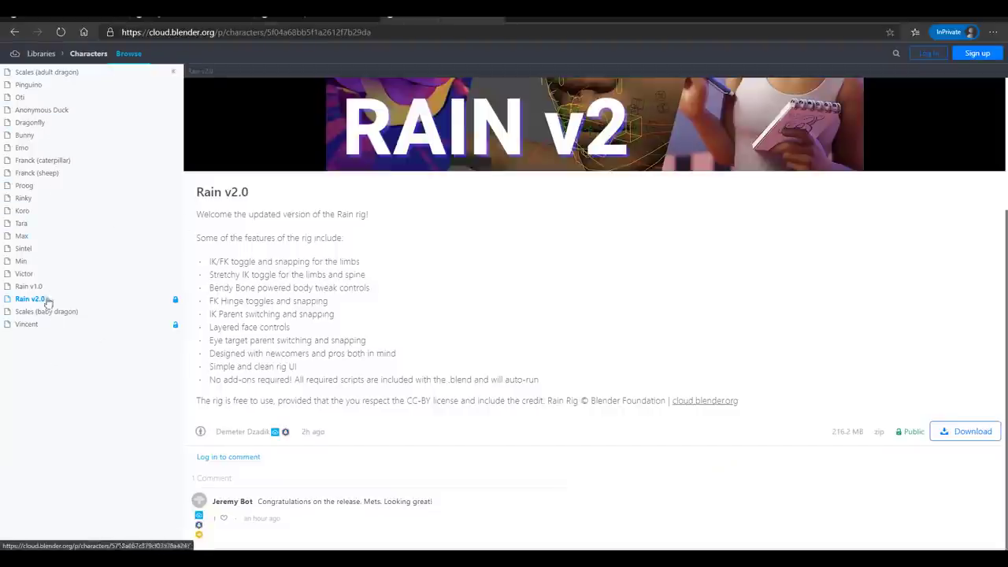
pyautogui.click(33, 326)
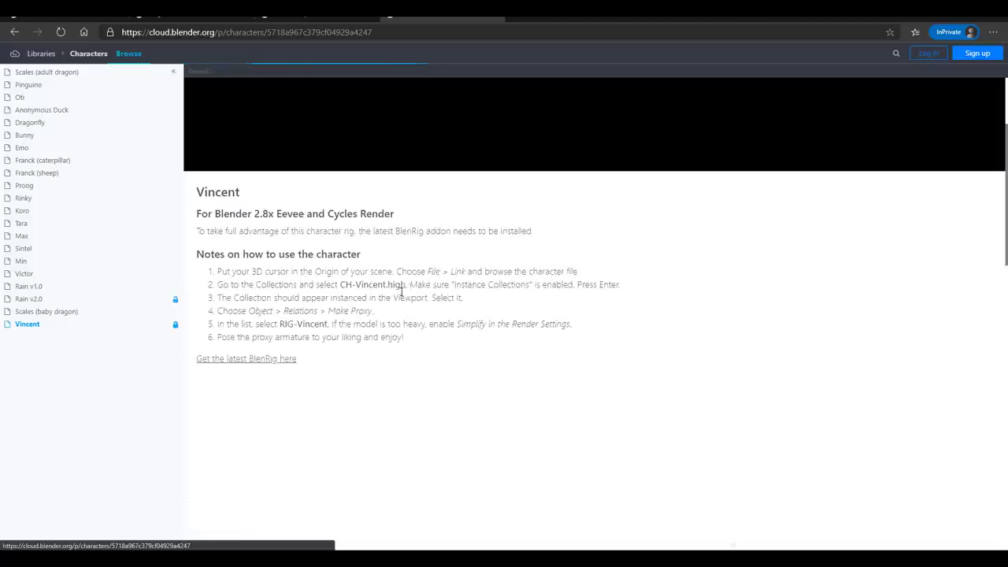
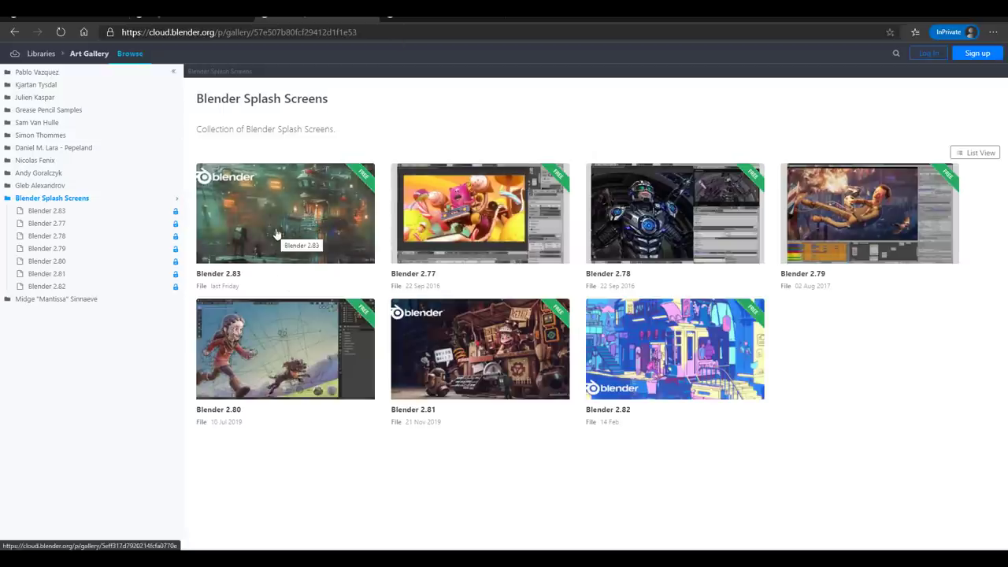
# - Open the Blender 2.83 splash screen page, view its artwork, and browse the Art Gallery's featured content
pyautogui.click(277, 235)
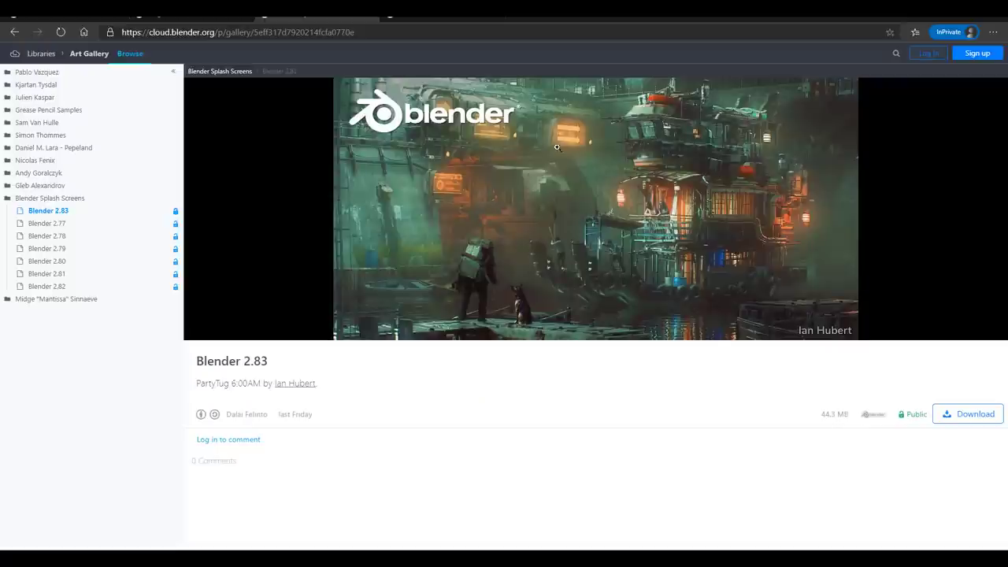
pyautogui.click(597, 182)
pyautogui.click(530, 482)
pyautogui.click(89, 53)
pyautogui.scroll(-3, 417, 364)
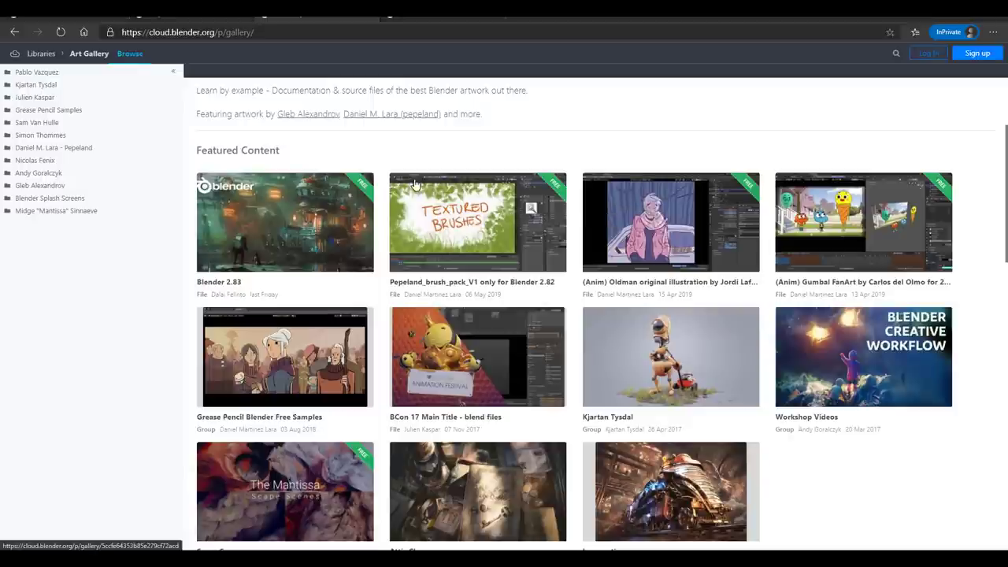
# - Switch to the Blender 2.83 splash scene, leave the camera view and turn on the viewport overlays
pyautogui.hotkey('alt', 'Tab')
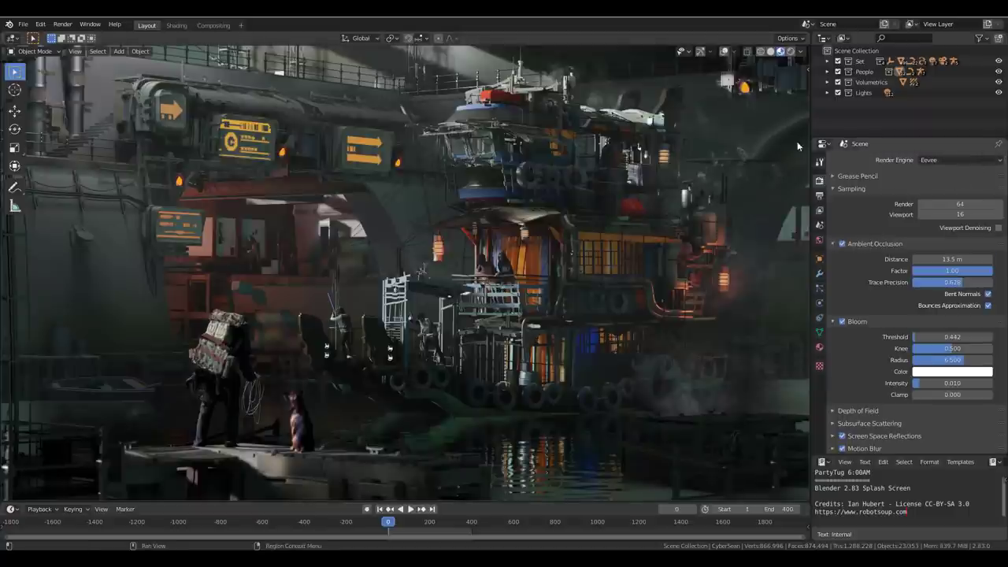
pyautogui.moveTo(419, 256); pyautogui.dragTo(324, 257, button='middle')
pyautogui.scroll(-8, 326, 258)
pyautogui.moveTo(465, 272); pyautogui.dragTo(395, 263, button='middle')
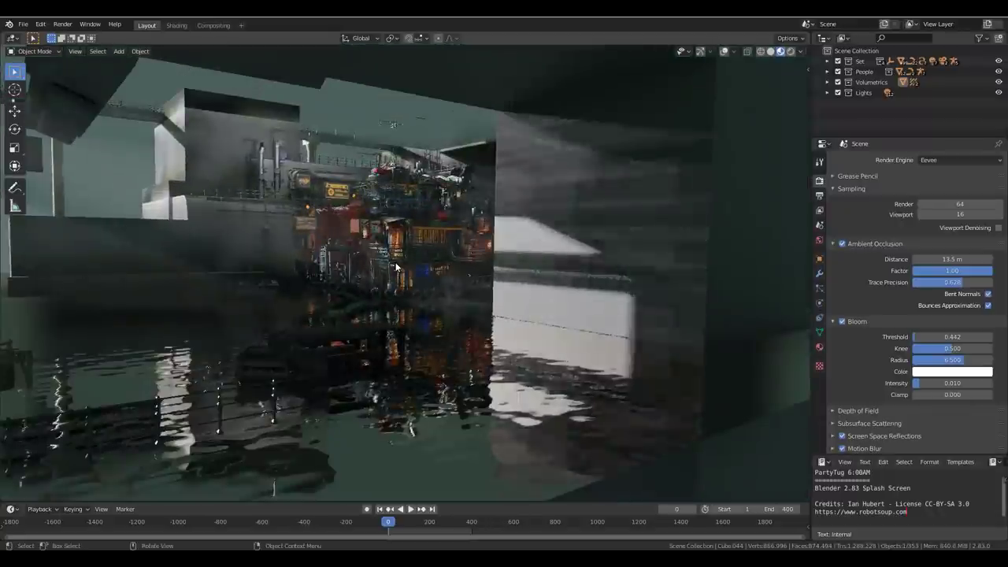
pyautogui.click(725, 53)
pyautogui.moveTo(430, 220); pyautogui.dragTo(431, 314, button='middle')
pyautogui.scroll(4, 428, 360)
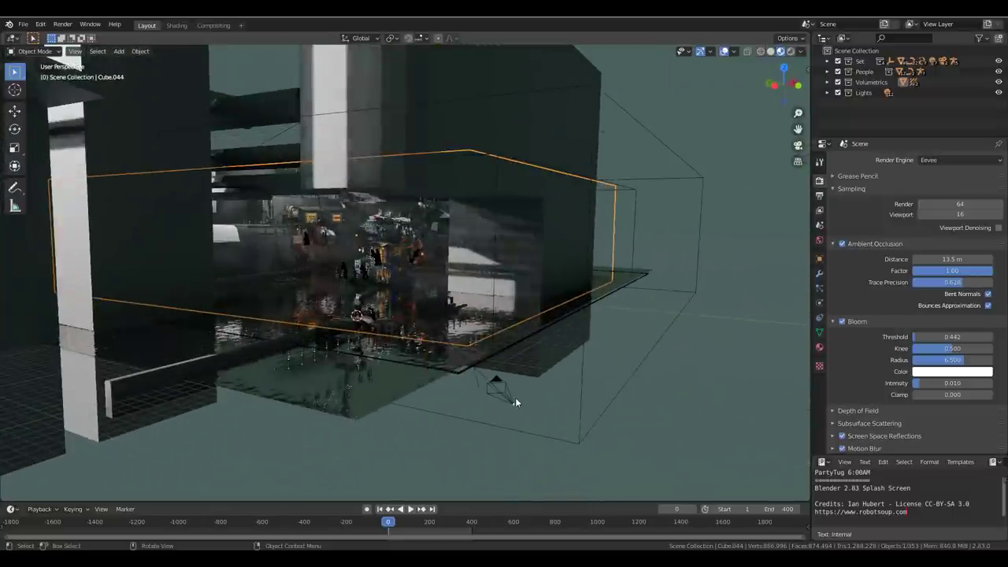
# - Select the scene's camera and inspect the dock, the boat and the water up close
pyautogui.click(497, 378)
pyautogui.moveTo(498, 378); pyautogui.dragTo(426, 249, button='middle')
pyautogui.scroll(3, 504, 377)
pyautogui.scroll(4, 421, 220)
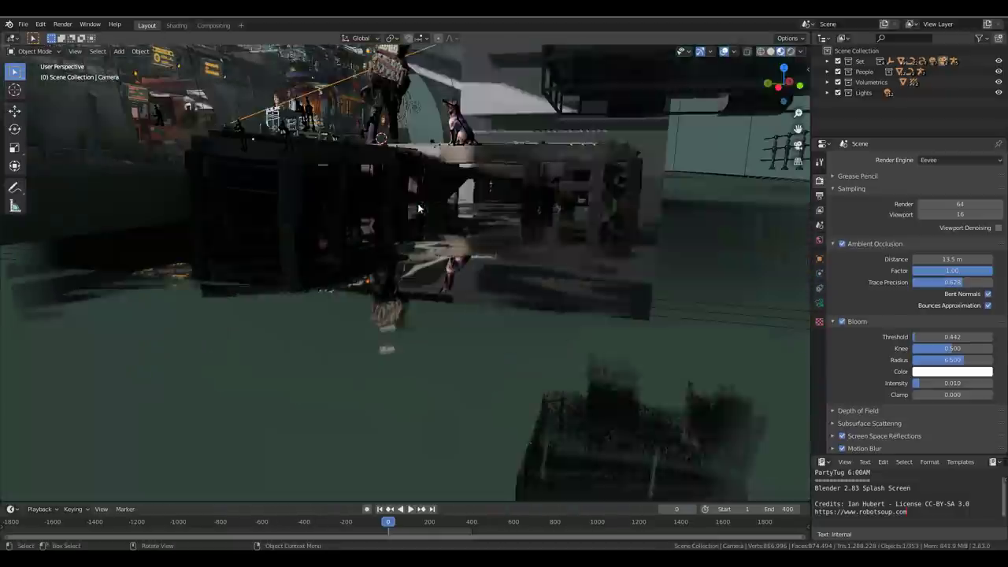
pyautogui.keyDown('shift'); pyautogui.moveTo(449, 200); pyautogui.dragTo(442, 263, button='middle'); pyautogui.keyUp('shift')
pyautogui.scroll(5, 443, 268)
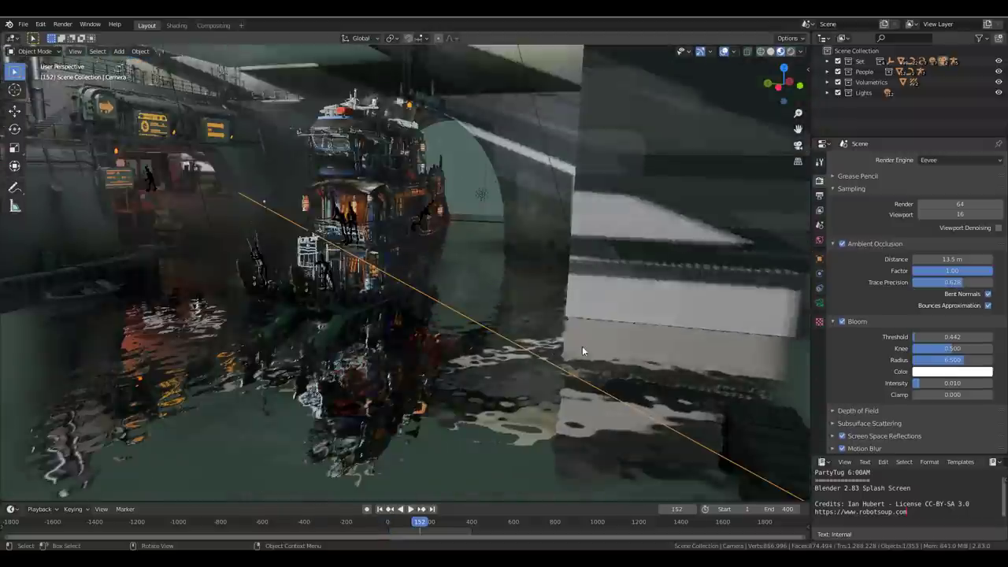
# - Frame the backpacker and dog on the pier and play the scene's animation, stopping at about frame 305
pyautogui.scroll(-5, 582, 346)
pyautogui.scroll(-4, 581, 341)
pyautogui.scroll(5, 504, 367)
pyautogui.moveTo(587, 344); pyautogui.dragTo(459, 285, button='middle')
pyautogui.click(410, 509)
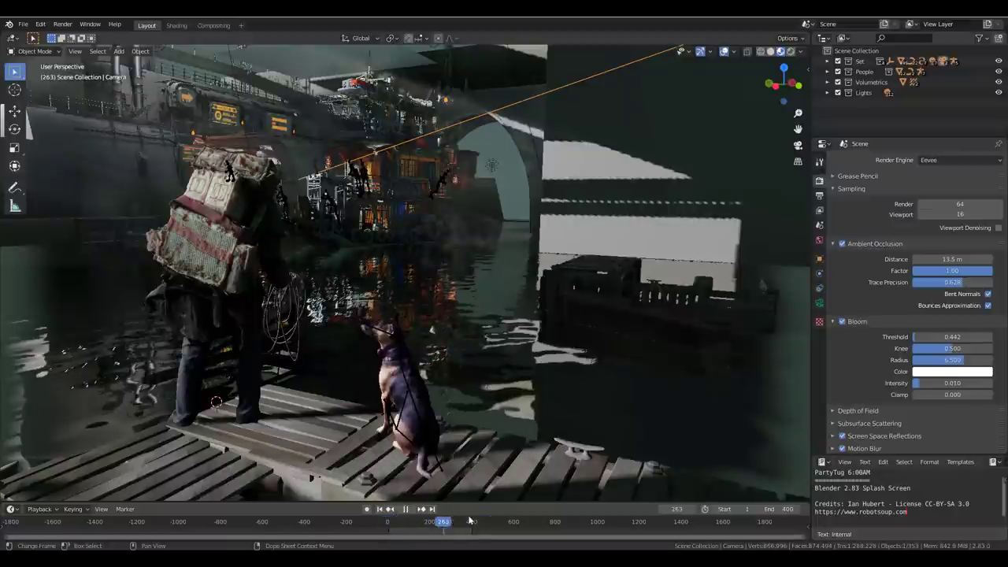
pyautogui.press('Escape')
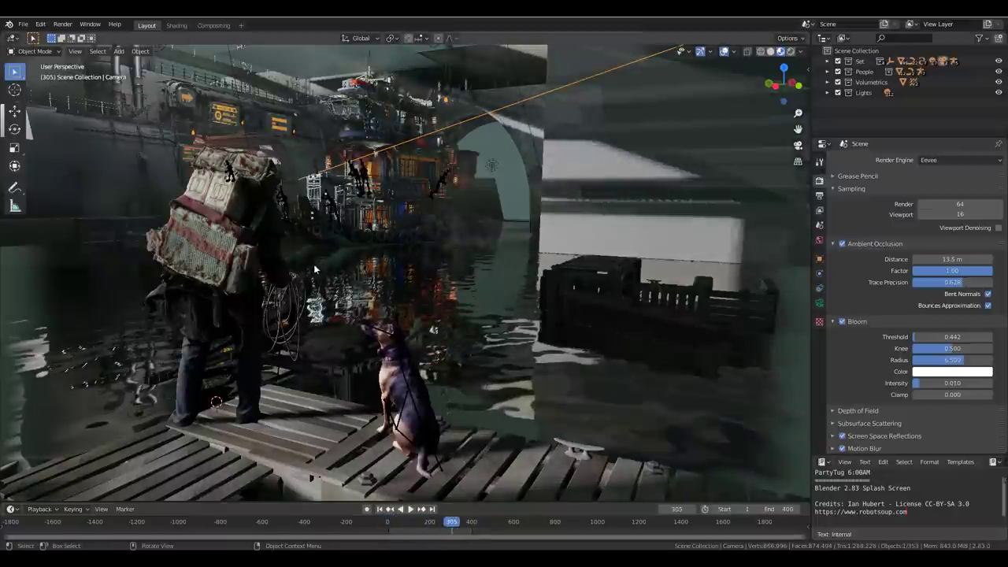
# - Select the dog's armature, enter Pose Mode and rotate its head bone downward
pyautogui.click(375, 332)
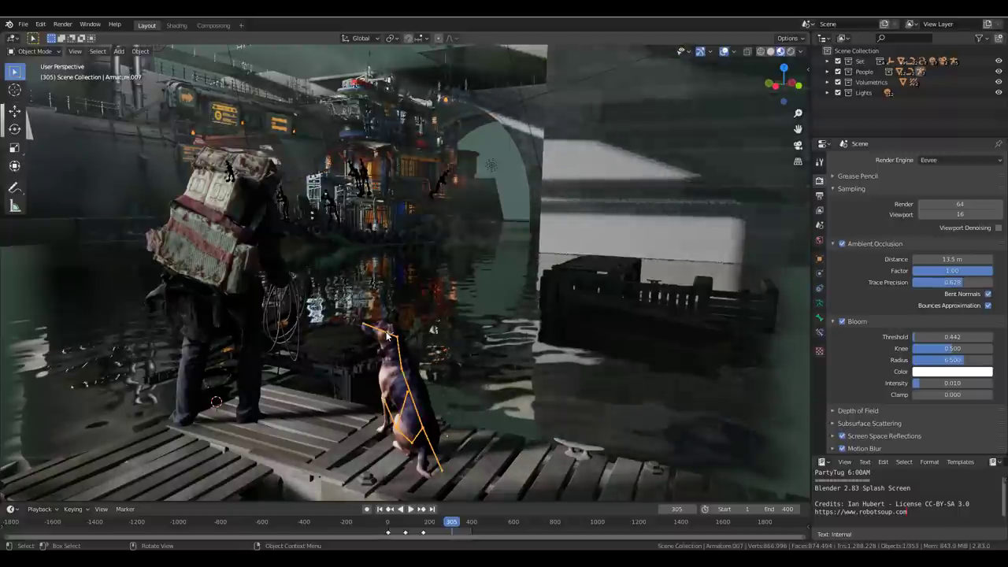
pyautogui.click(44, 52)
pyautogui.click(35, 87)
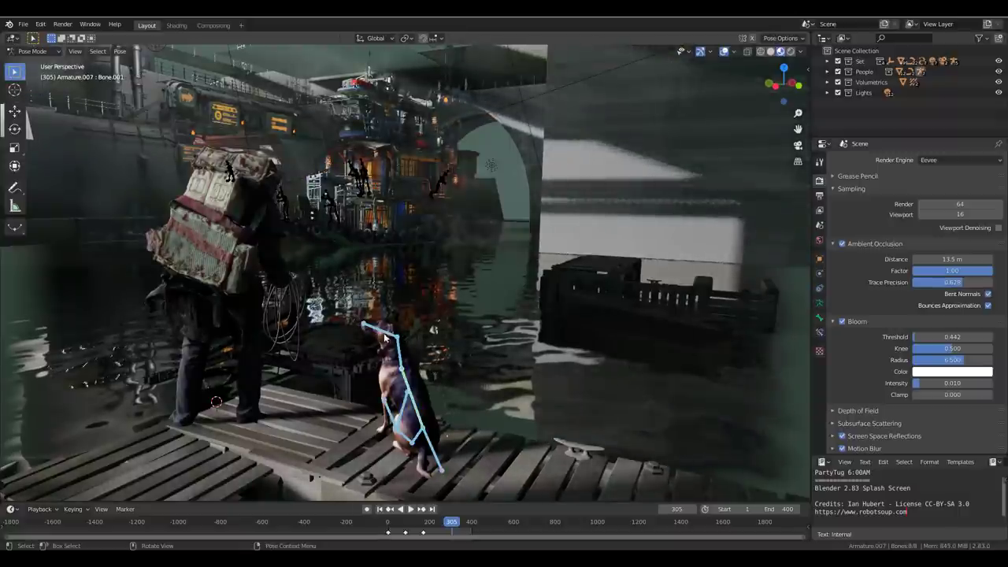
pyautogui.click(381, 332)
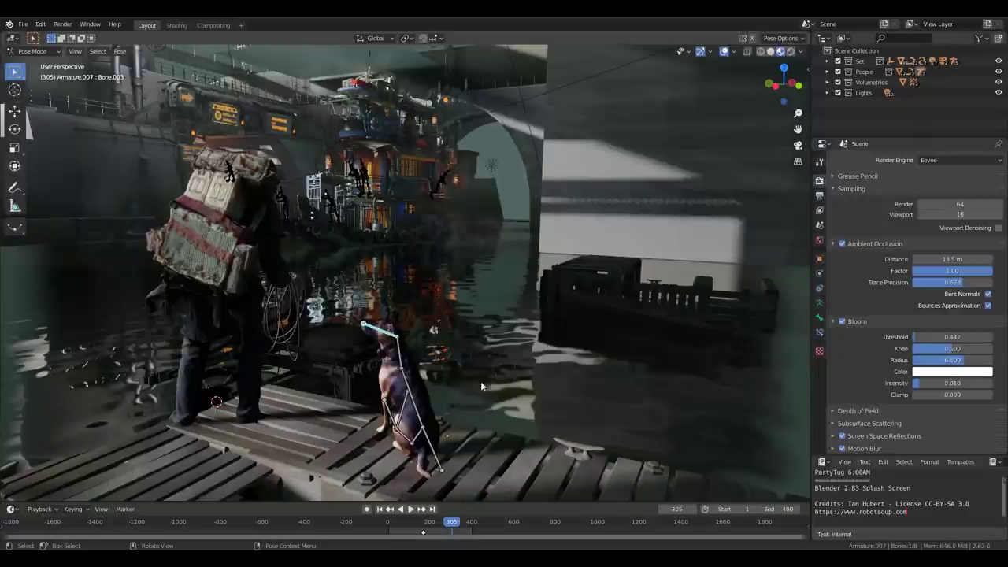
pyautogui.press('r')
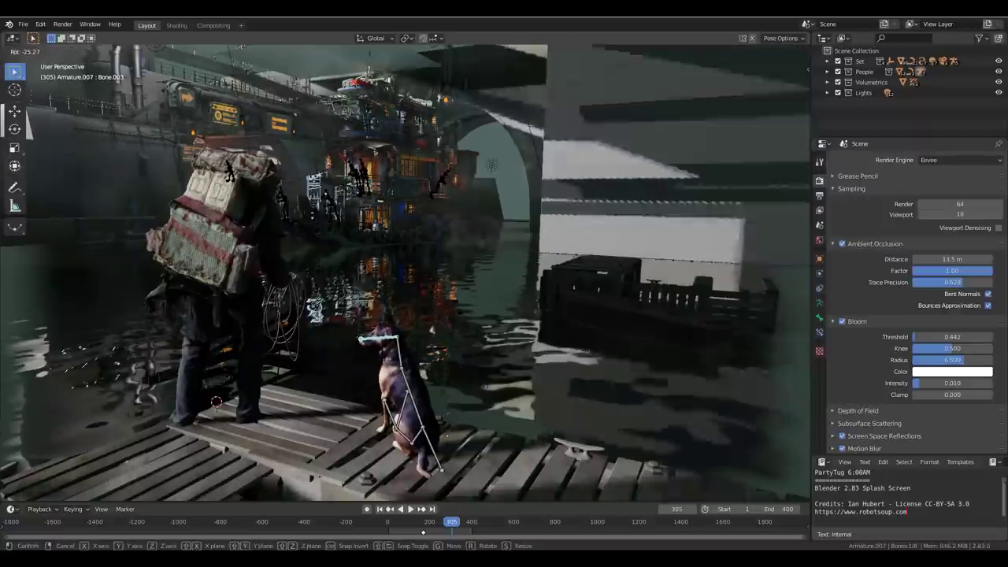
pyautogui.click(432, 334)
# - Return the dog's armature to Object Mode and view the boat with its figures up close
pyautogui.scroll(6, 411, 245)
pyautogui.moveTo(435, 280); pyautogui.dragTo(382, 225, button='middle')
pyautogui.click(35, 51)
pyautogui.click(44, 65)
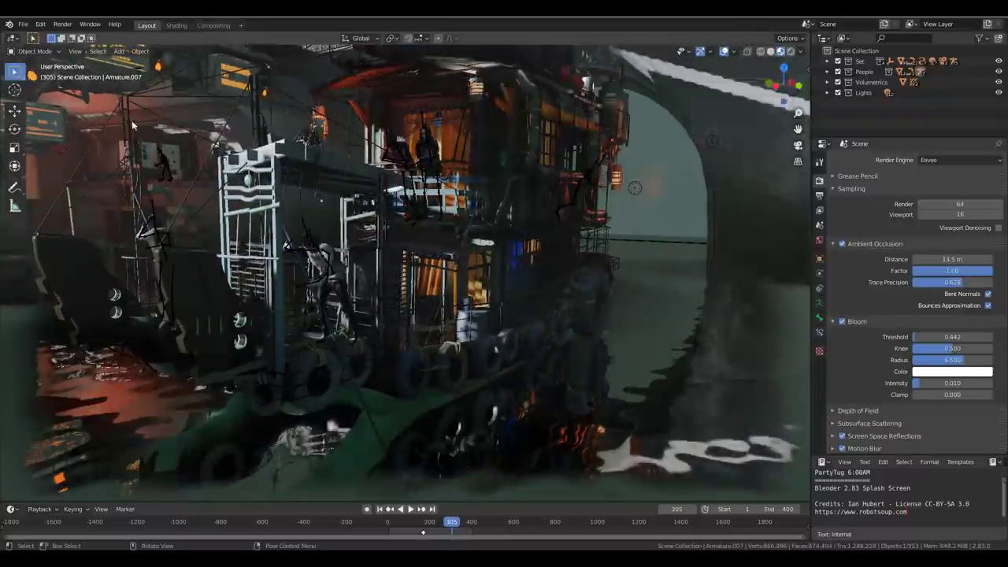
# - Select the gondolier figure beside the boat and view the scene through its camera
pyautogui.moveTo(451, 307); pyautogui.dragTo(433, 457, button='middle')
pyautogui.click(363, 325)
pyautogui.scroll(6, 472, 362)
pyautogui.moveTo(505, 305); pyautogui.dragTo(753, 298, button='middle')
pyautogui.press('KP_0')
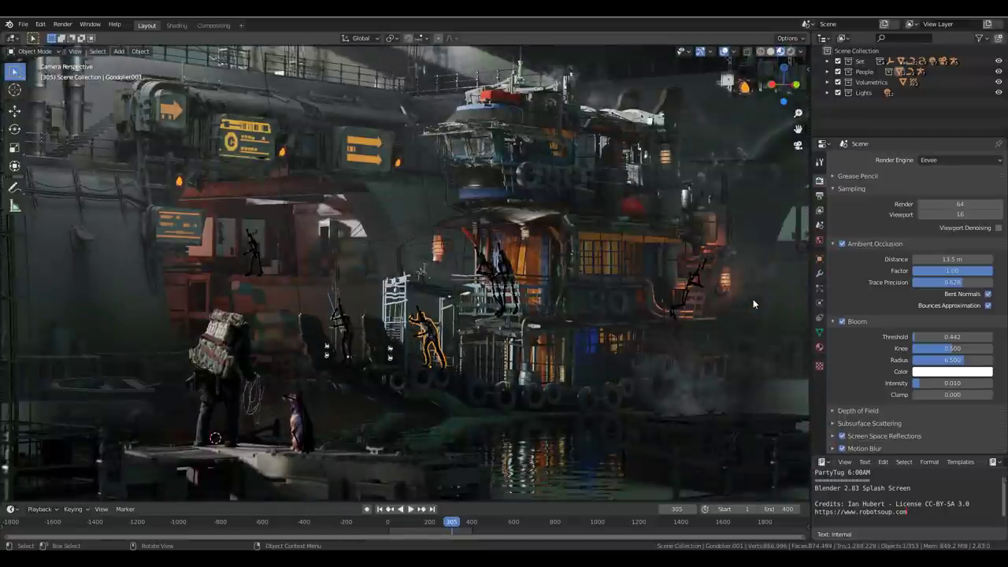
# - Inspect the illuminated signs and the red-lit archway beneath them up close and from a distance
pyautogui.moveTo(398, 216); pyautogui.dragTo(609, 282, button='middle')
pyautogui.keyDown('shift'); pyautogui.moveTo(338, 281); pyautogui.dragTo(506, 230, button='middle'); pyautogui.keyUp('shift')
pyautogui.scroll(6, 505, 230)
pyautogui.keyDown('shift'); pyautogui.moveTo(386, 228); pyautogui.dragTo(520, 376, button='middle'); pyautogui.keyUp('shift')
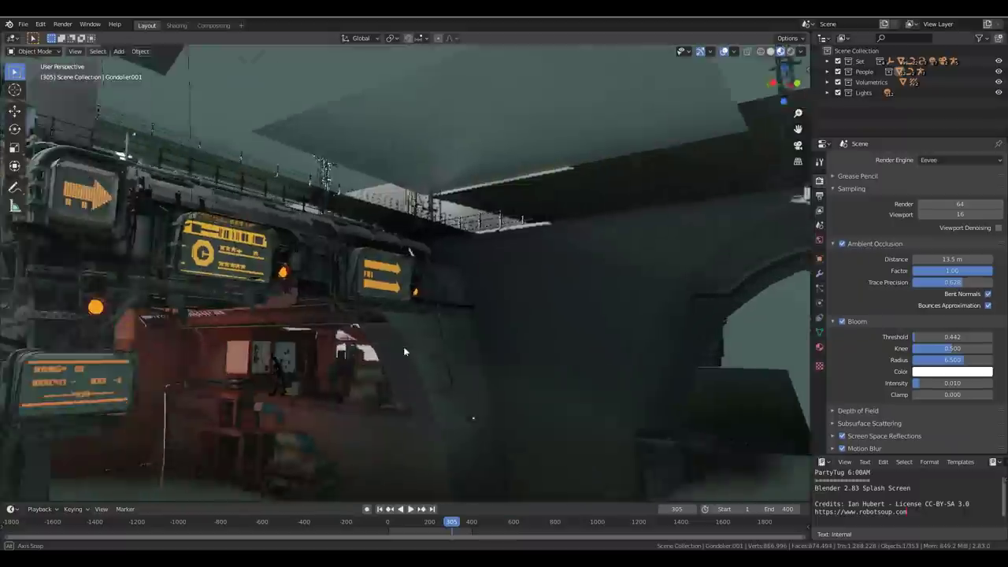
pyautogui.moveTo(403, 347)
pyautogui.mouseDown(button='middle')
pyautogui.moveTo(378, 348)
pyautogui.moveTo(394, 363)
pyautogui.mouseUp(button='middle')
pyautogui.scroll(3, 391, 362)
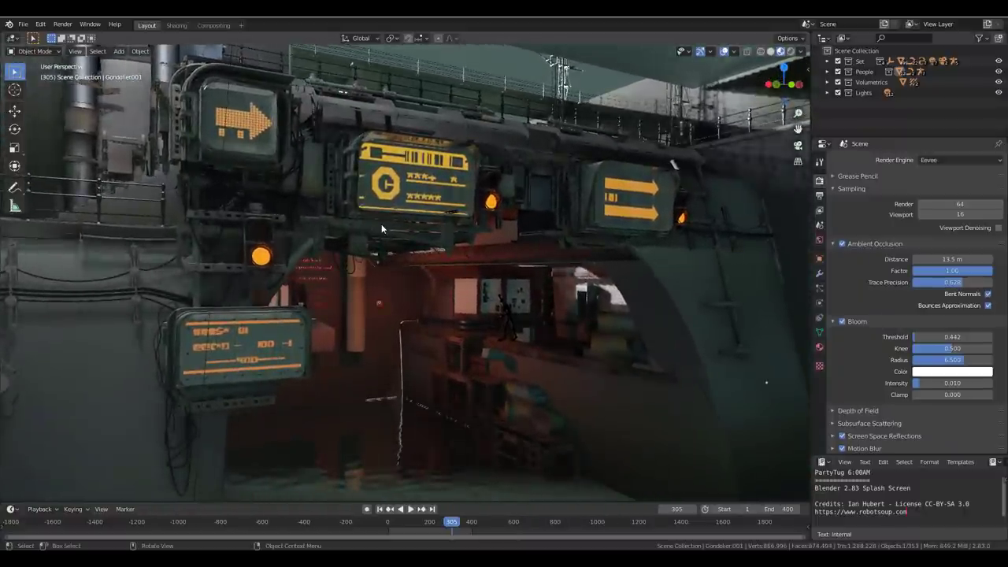
pyautogui.moveTo(509, 282); pyautogui.dragTo(507, 319, button='middle')
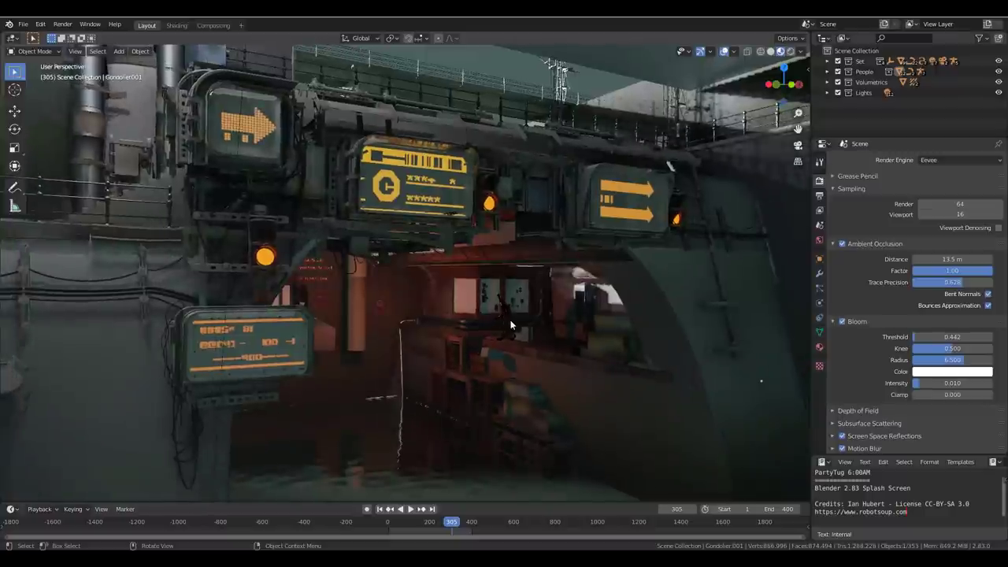
pyautogui.scroll(-9, 509, 323)
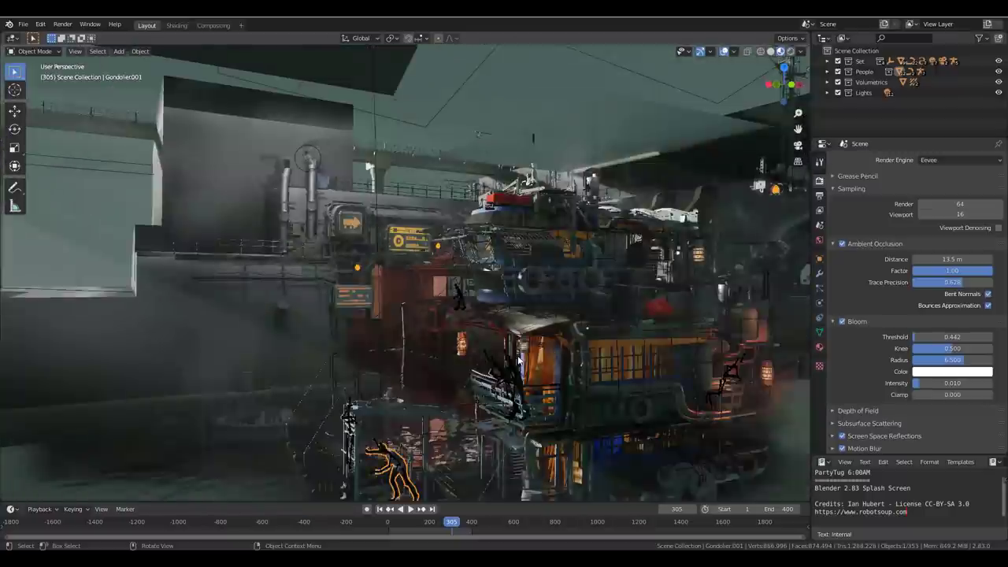
# - Move the timeline to frame 333 and frame the illuminated arrow sign up close
pyautogui.scroll(4, 597, 392)
pyautogui.moveTo(599, 396); pyautogui.dragTo(518, 429, button='middle')
pyautogui.moveTo(448, 522)
pyautogui.mouseDown()
pyautogui.moveTo(389, 523)
pyautogui.moveTo(436, 523)
pyautogui.mouseUp()
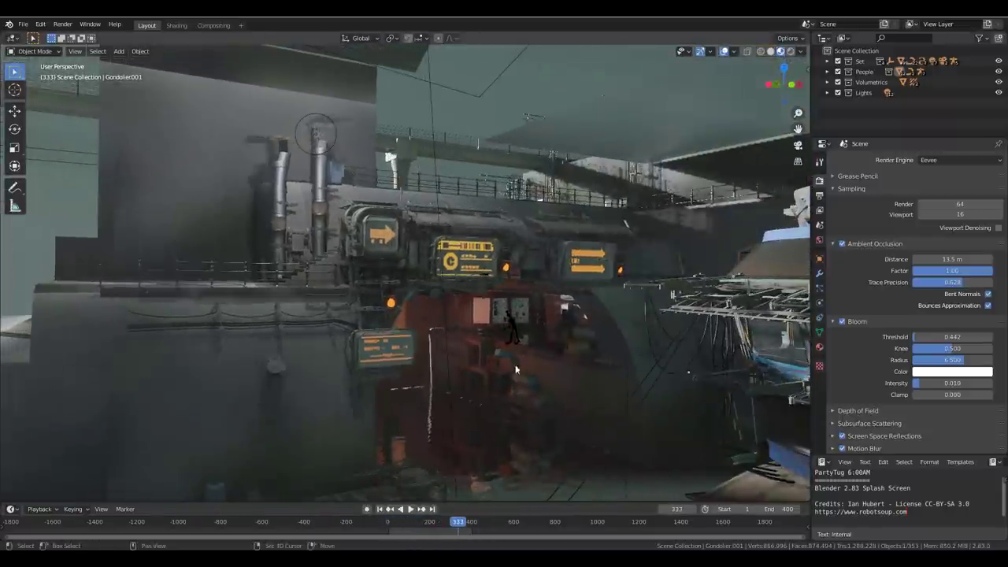
pyautogui.moveTo(515, 368); pyautogui.dragTo(364, 258, button='middle')
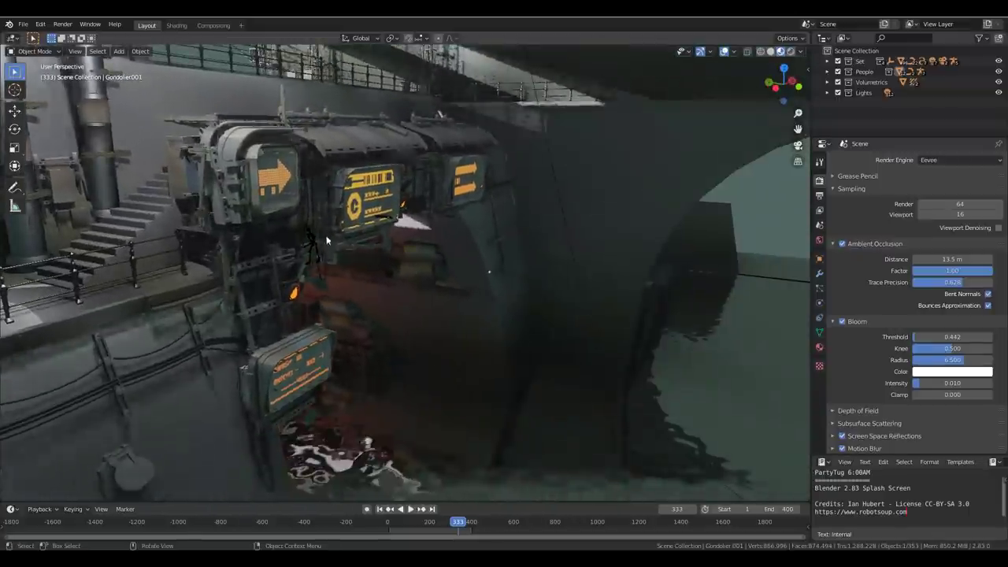
pyautogui.press('KP_Decimal')
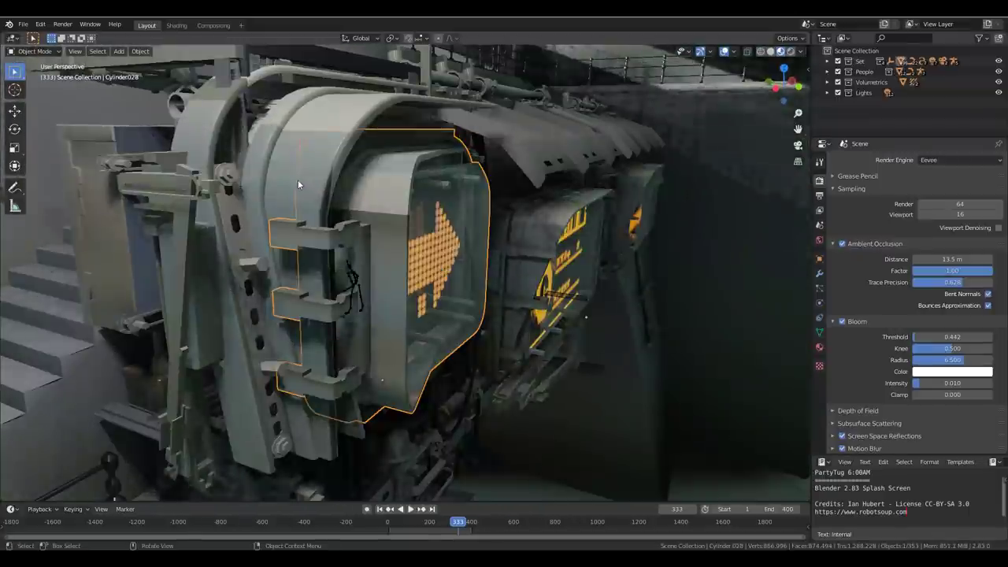
# - Examine the set around the arrow sign and the bar hidden inside the archway
pyautogui.scroll(-5, 299, 184)
pyautogui.keyDown('shift'); pyautogui.moveTo(343, 236); pyautogui.dragTo(429, 187, button='middle'); pyautogui.keyUp('shift')
pyautogui.scroll(-7, 482, 262)
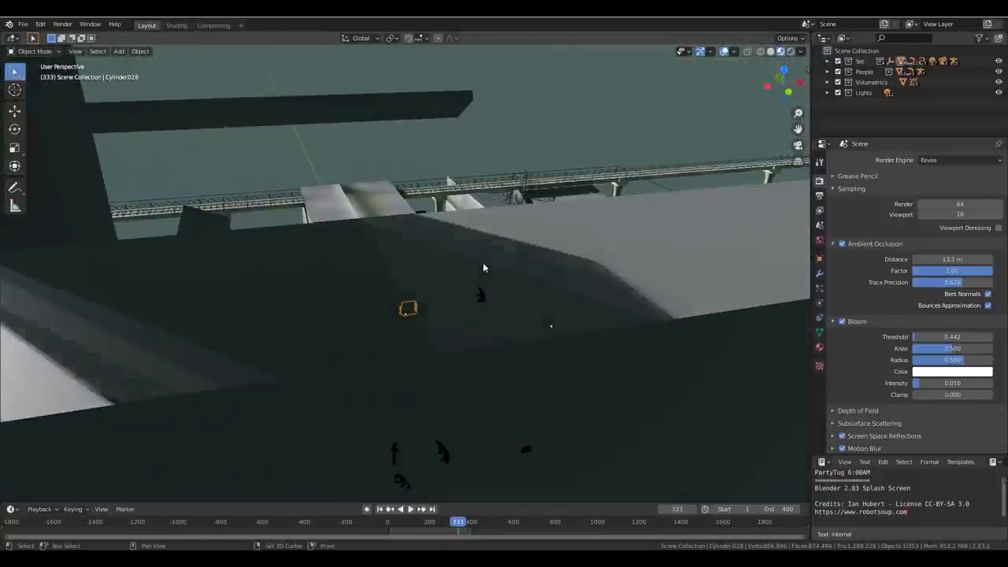
pyautogui.scroll(9, 502, 263)
pyautogui.keyDown('shift'); pyautogui.moveTo(470, 239); pyautogui.dragTo(392, 319, button='middle'); pyautogui.keyUp('shift')
pyautogui.moveTo(404, 403); pyautogui.dragTo(523, 403, button='middle')
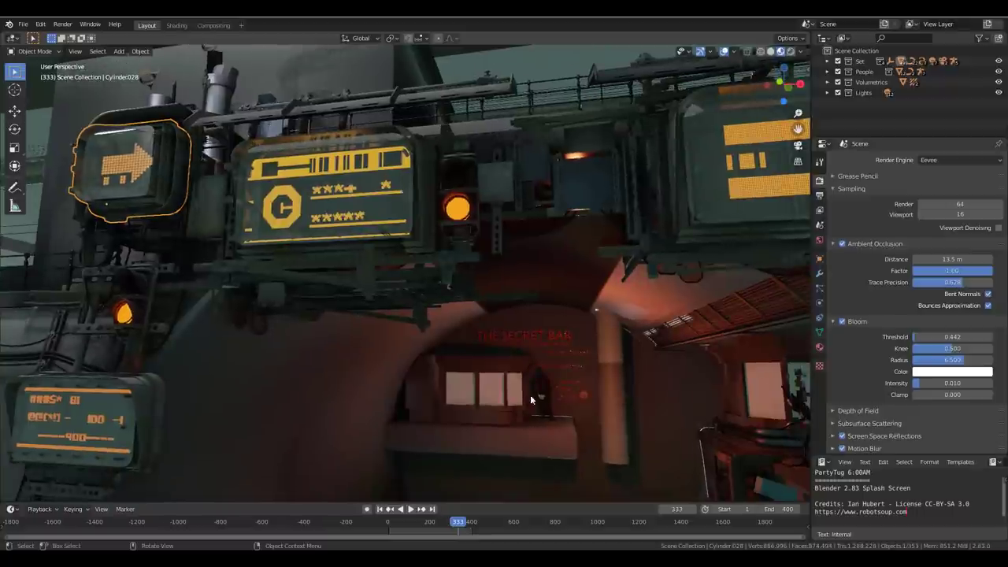
# - Select and frame the soldier figure in the hidden bar and read the red text on the wall
pyautogui.click(549, 391)
pyautogui.press('KP_Decimal')
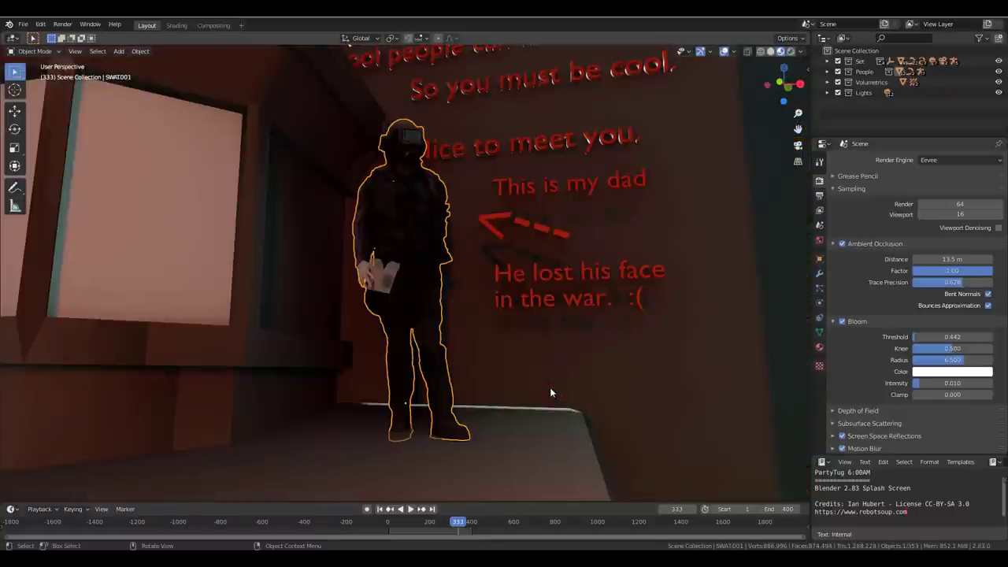
pyautogui.moveTo(486, 335); pyautogui.dragTo(459, 348, button='middle')
pyautogui.keyDown('shift'); pyautogui.moveTo(459, 285); pyautogui.dragTo(428, 348, button='middle'); pyautogui.keyUp('shift')
pyautogui.scroll(-2, 443, 312)
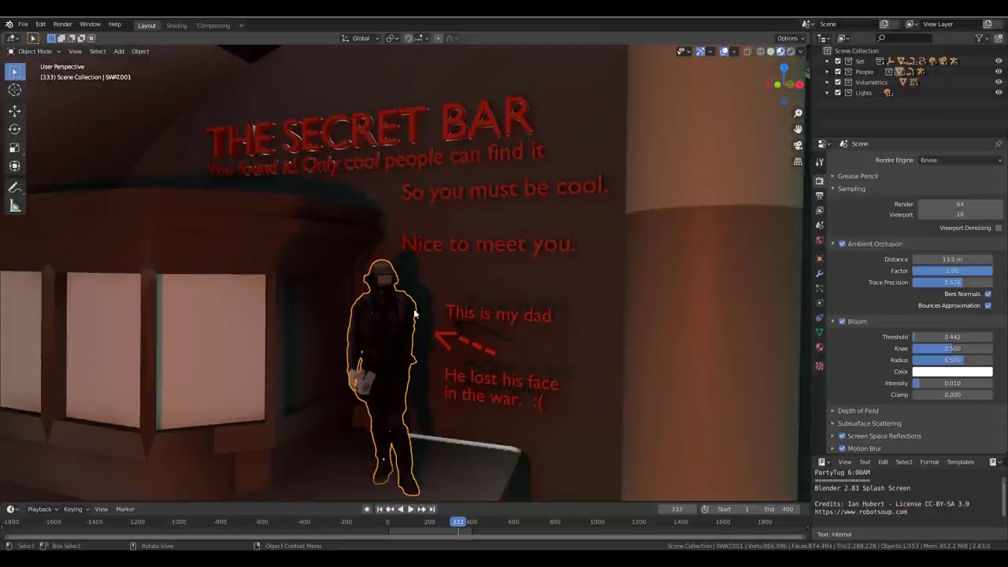
pyautogui.moveTo(416, 312); pyautogui.dragTo(394, 236, button='middle')
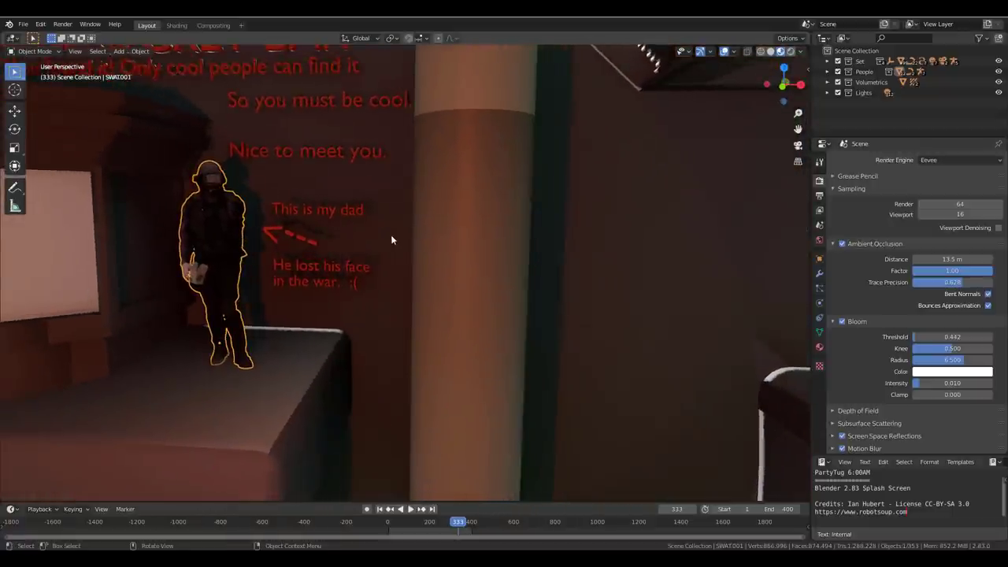
# - Select the second soldier figure in the bar and view it from outside with the boat
pyautogui.moveTo(361, 293); pyautogui.dragTo(674, 273, button='middle')
pyautogui.scroll(-5, 338, 268)
pyautogui.moveTo(622, 237); pyautogui.dragTo(427, 232, button='middle')
pyautogui.click(547, 244)
pyautogui.moveTo(427, 232); pyautogui.dragTo(427, 233, button='middle')
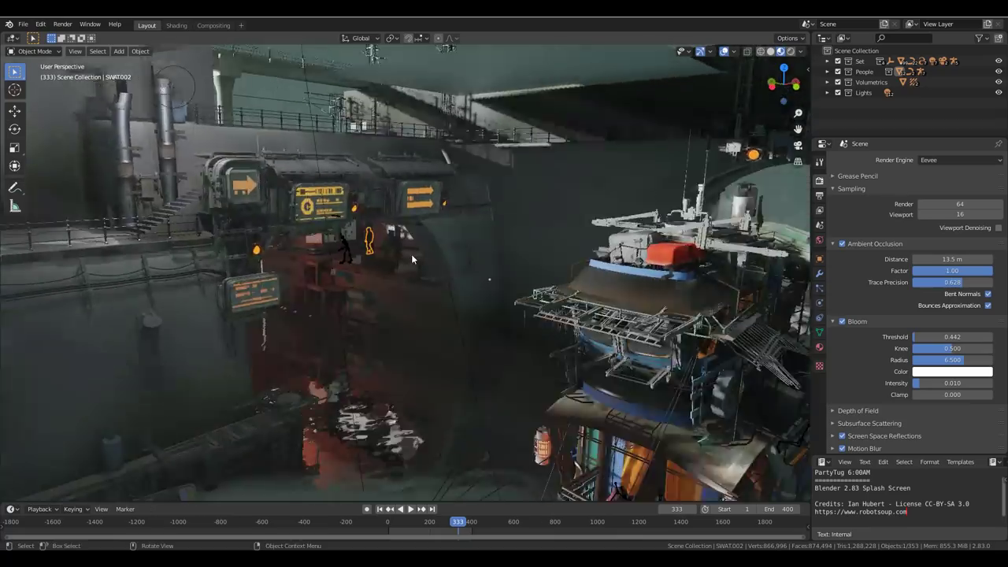
# - Select the whispy steam plane beside the boat, inspect the whole set from outside and return to the camera view
pyautogui.scroll(-2, 410, 259)
pyautogui.scroll(2, 583, 286)
pyautogui.keyDown('shift'); pyautogui.moveTo(610, 309); pyautogui.dragTo(454, 315, button='middle'); pyautogui.keyUp('shift')
pyautogui.moveTo(504, 252); pyautogui.dragTo(524, 274, button='middle')
pyautogui.click(510, 246)
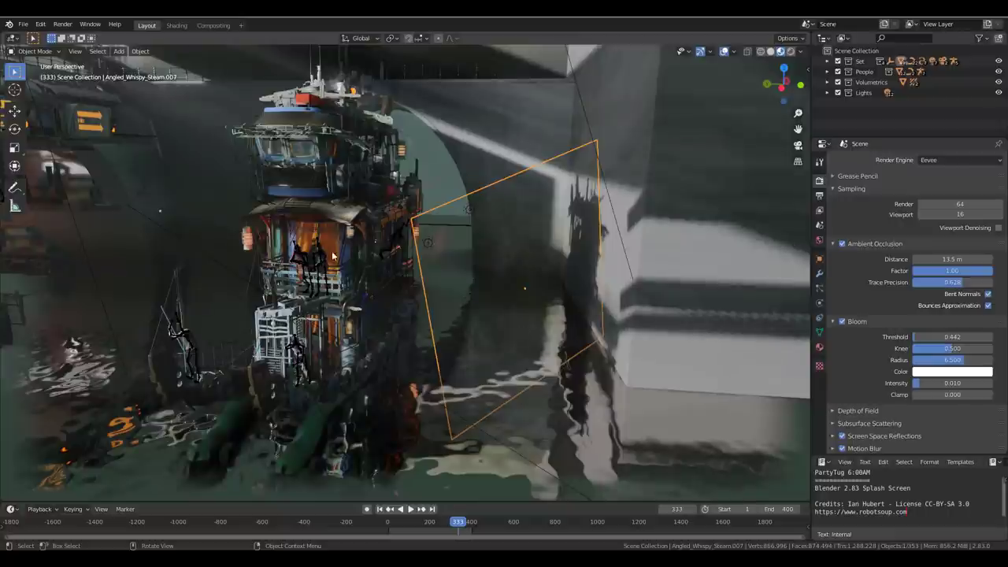
pyautogui.moveTo(477, 273); pyautogui.dragTo(455, 275, button='middle')
pyautogui.scroll(-11, 407, 256)
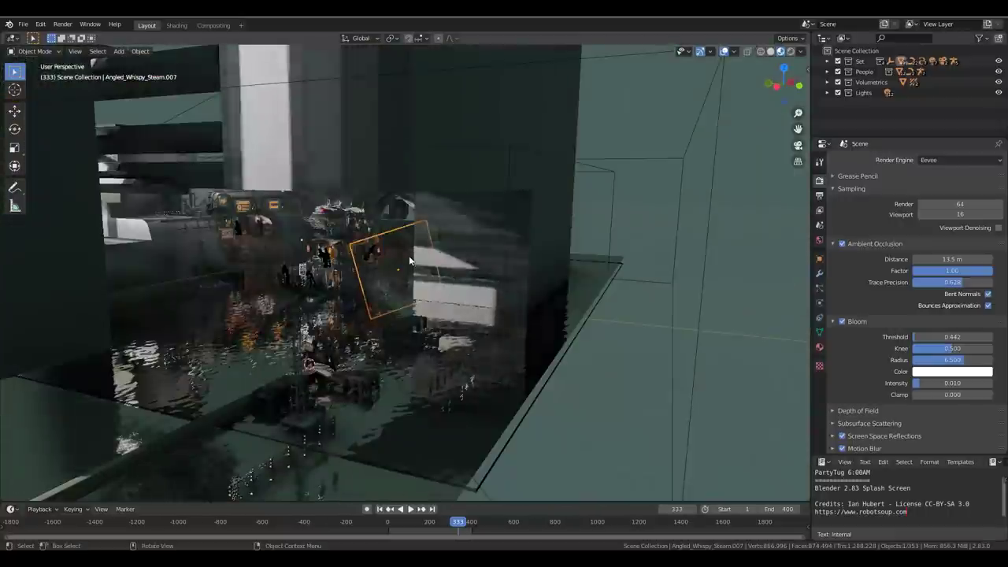
pyautogui.moveTo(421, 265); pyautogui.dragTo(389, 270, button='middle')
pyautogui.scroll(6, 386, 272)
pyautogui.press('KP_0')
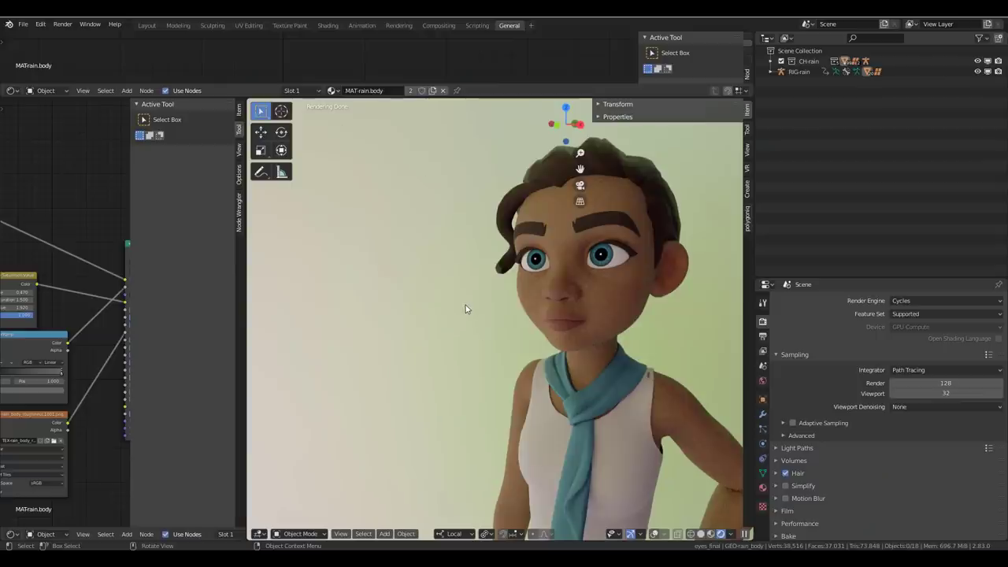
# - Switch to the Rain character file and inspect the face, torso and pose in the Cycles rendered view
pyautogui.scroll(-4, 466, 306)
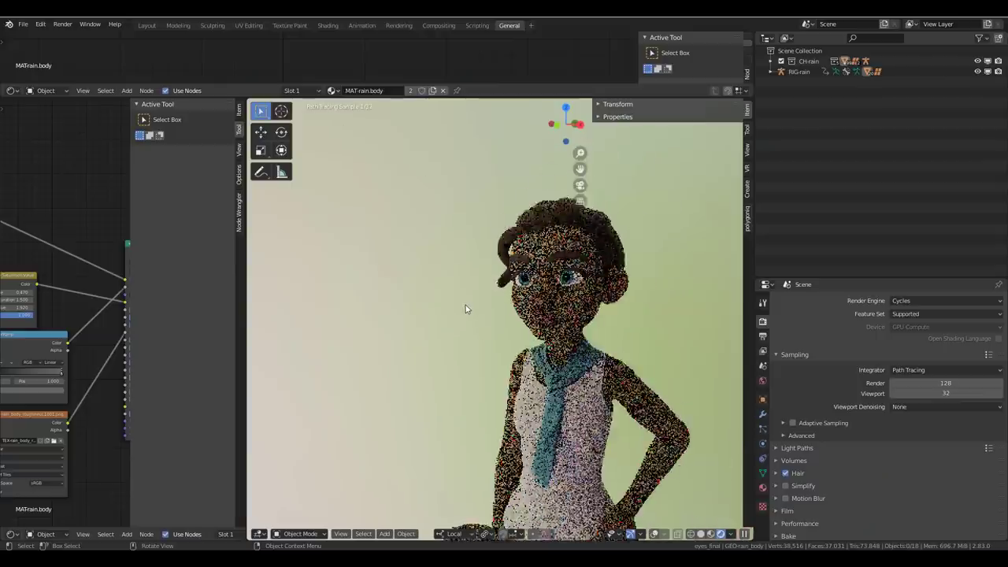
pyautogui.scroll(5, 526, 318)
pyautogui.moveTo(634, 337); pyautogui.dragTo(607, 337, button='middle')
pyautogui.scroll(-6, 606, 337)
pyautogui.moveTo(543, 354); pyautogui.dragTo(602, 364, button='middle')
pyautogui.keyDown('shift'); pyautogui.moveTo(566, 449); pyautogui.dragTo(583, 398, button='middle'); pyautogui.keyUp('shift')
pyautogui.scroll(1, 563, 379)
pyautogui.scroll(2, 563, 379)
pyautogui.scroll(-3, 565, 347)
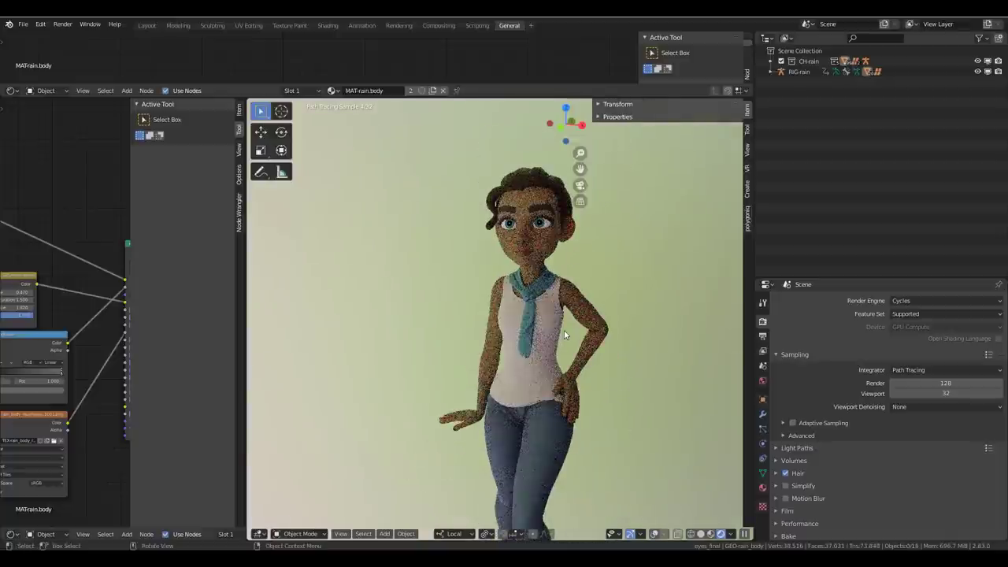
pyautogui.keyDown('shift'); pyautogui.moveTo(564, 332); pyautogui.dragTo(561, 298, button='middle'); pyautogui.keyUp('shift')
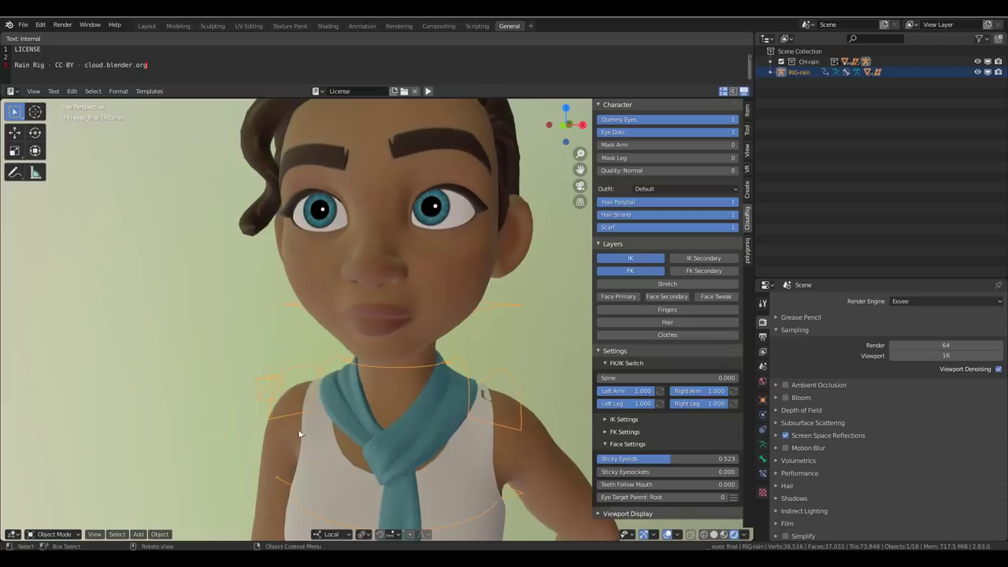
# - Set the render engine to Cycles and the viewport denoising to OptiX AI-Accelerated
pyautogui.moveTo(441, 331); pyautogui.dragTo(237, 337, button='middle')
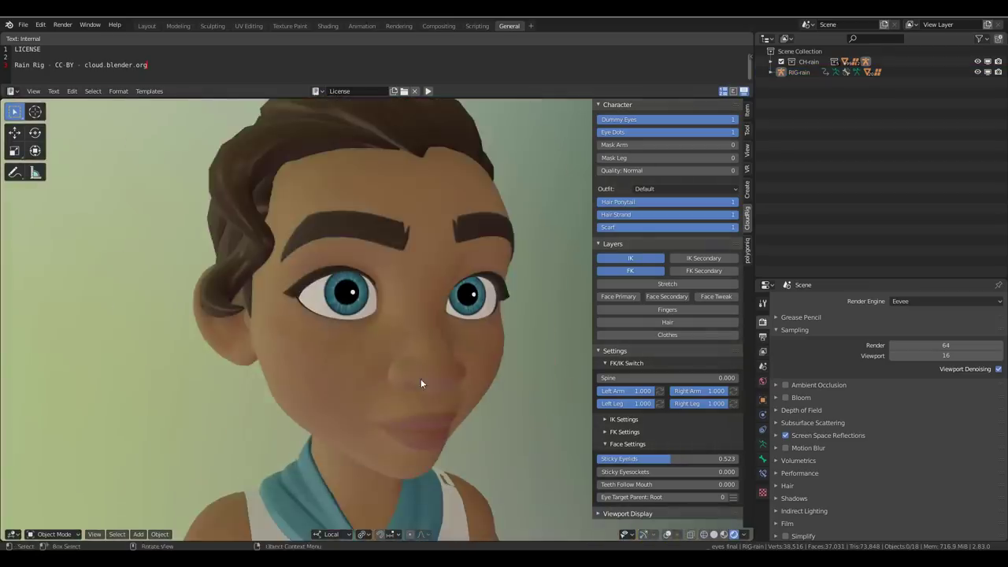
pyautogui.click(945, 301)
pyautogui.click(915, 333)
pyautogui.moveTo(481, 410); pyautogui.dragTo(362, 414, button='middle')
pyautogui.click(908, 406)
pyautogui.click(915, 330)
pyautogui.click(945, 407)
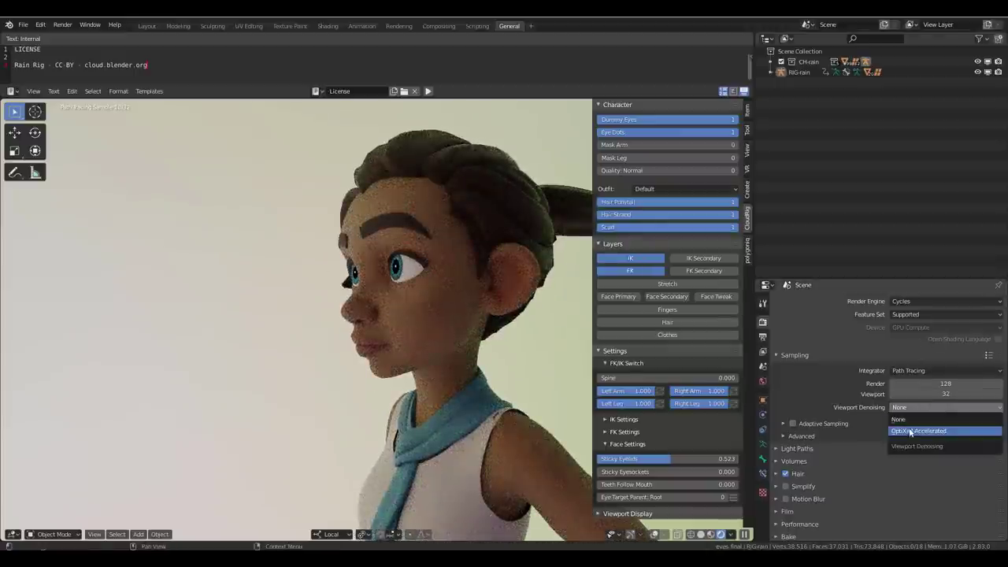
pyautogui.click(921, 420)
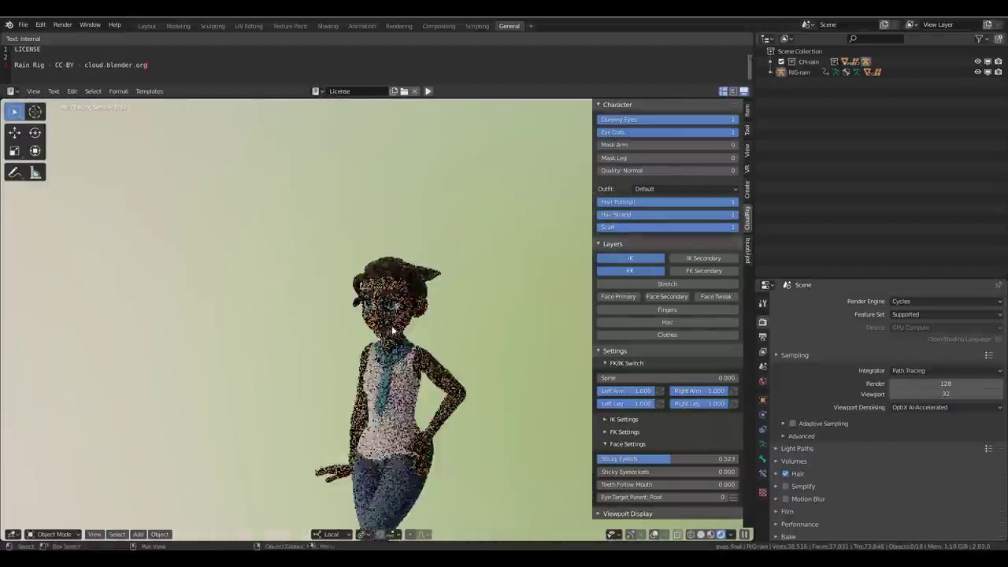
# - Inspect Rain's head and upper body up close in the denoised Cycles view
pyautogui.scroll(3, 393, 331)
pyautogui.keyDown('shift'); pyautogui.moveTo(393, 330); pyautogui.dragTo(423, 268, button='middle'); pyautogui.keyUp('shift')
pyautogui.scroll(3, 423, 268)
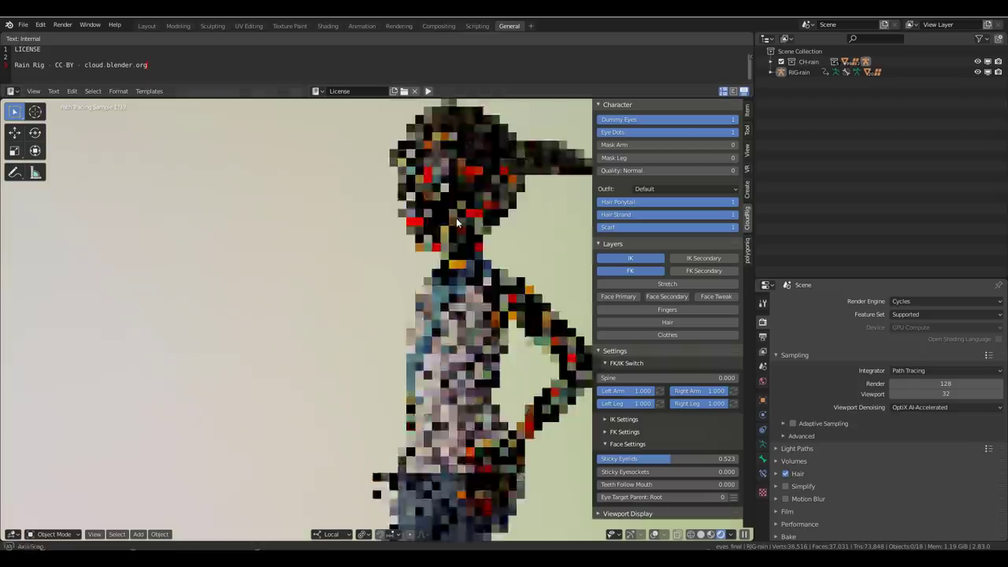
pyautogui.scroll(4, 420, 365)
pyautogui.moveTo(420, 364); pyautogui.dragTo(376, 384, button='middle')
pyautogui.scroll(-3, 382, 378)
# - Widen the 3D viewport and set the render engine back to Eevee
pyautogui.moveTo(755, 323); pyautogui.dragTo(808, 321)
pyautogui.click(959, 302)
pyautogui.click(954, 327)
pyautogui.moveTo(441, 346); pyautogui.dragTo(496, 351, button='middle')
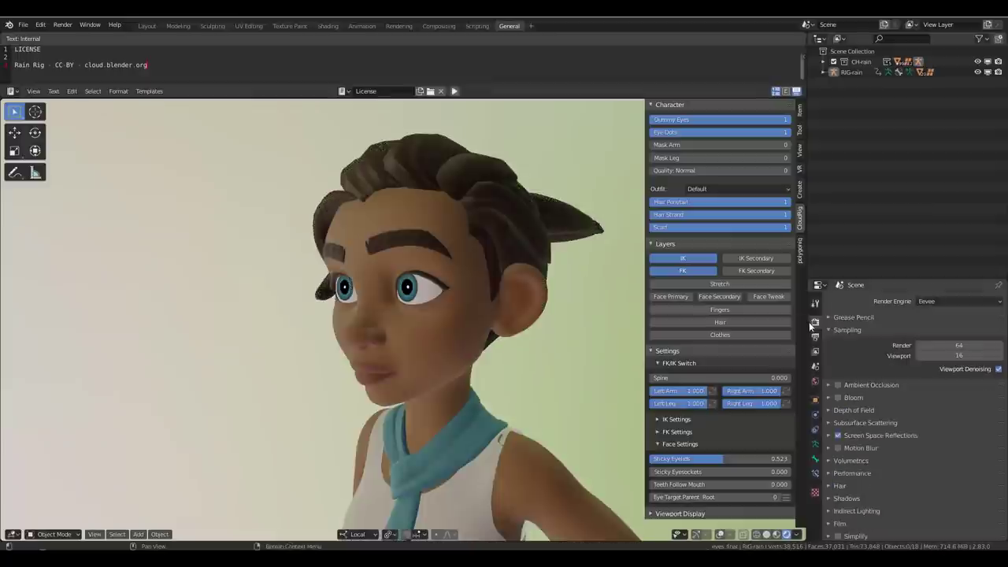
# - Enlarge the 3D viewport over the neighbouring editors and frame Rain's face in it
pyautogui.moveTo(809, 322); pyautogui.dragTo(990, 321)
pyautogui.keyDown('shift'); pyautogui.moveTo(617, 403); pyautogui.dragTo(703, 396, button='middle'); pyautogui.keyUp('shift')
pyautogui.moveTo(564, 99); pyautogui.dragTo(564, 45)
pyautogui.scroll(2, 512, 378)
pyautogui.keyDown('shift'); pyautogui.moveTo(512, 378); pyautogui.dragTo(667, 399, button='middle'); pyautogui.keyUp('shift')
pyautogui.scroll(-2, 601, 415)
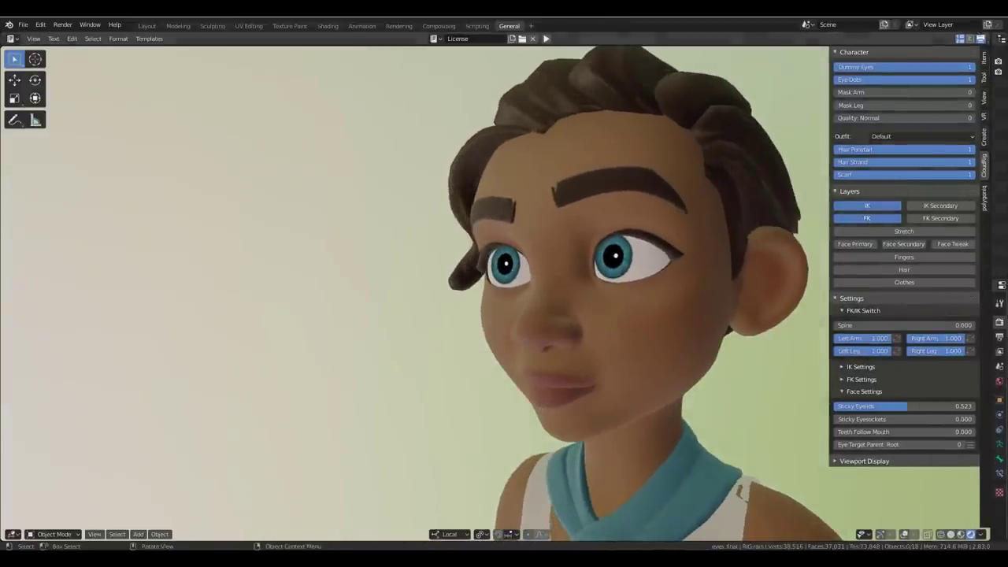